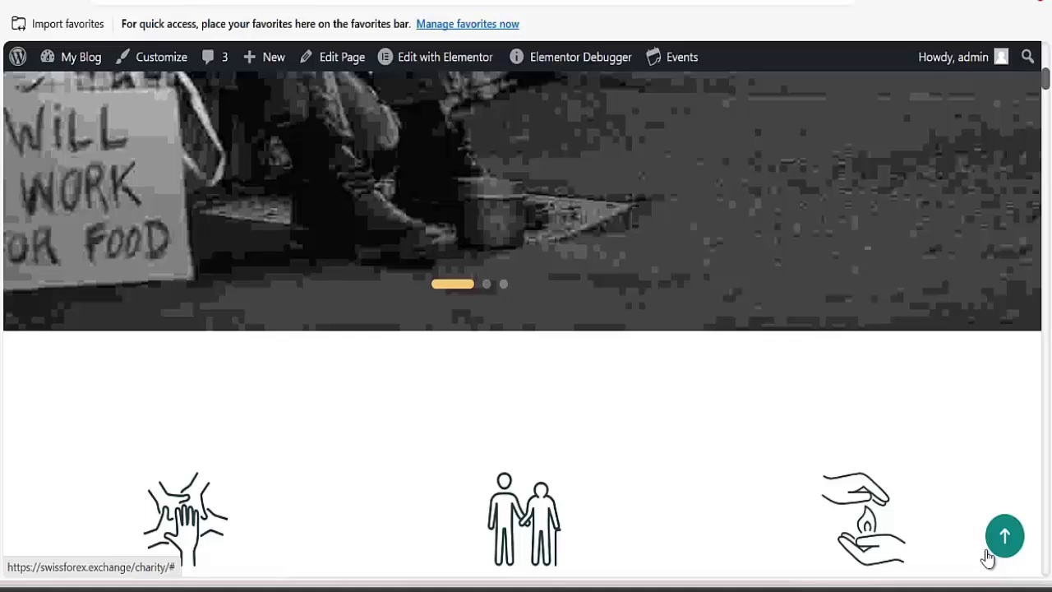
# - Open the Donation page from the hero banner's Donate Us button and browse its campaign cards
pyautogui.click(1003, 536)
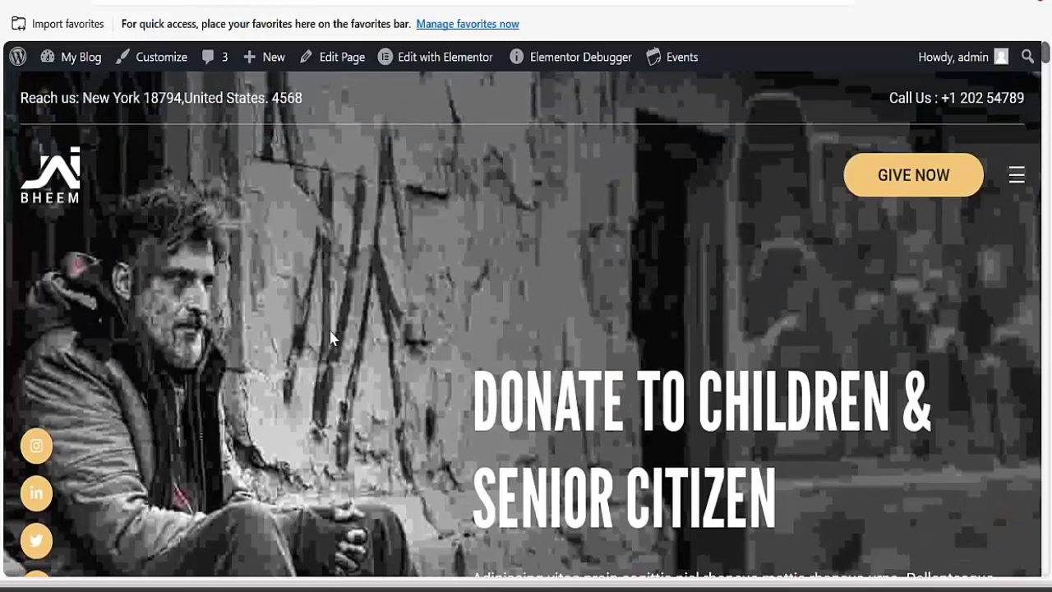
pyautogui.scroll(-5, 337, 336)
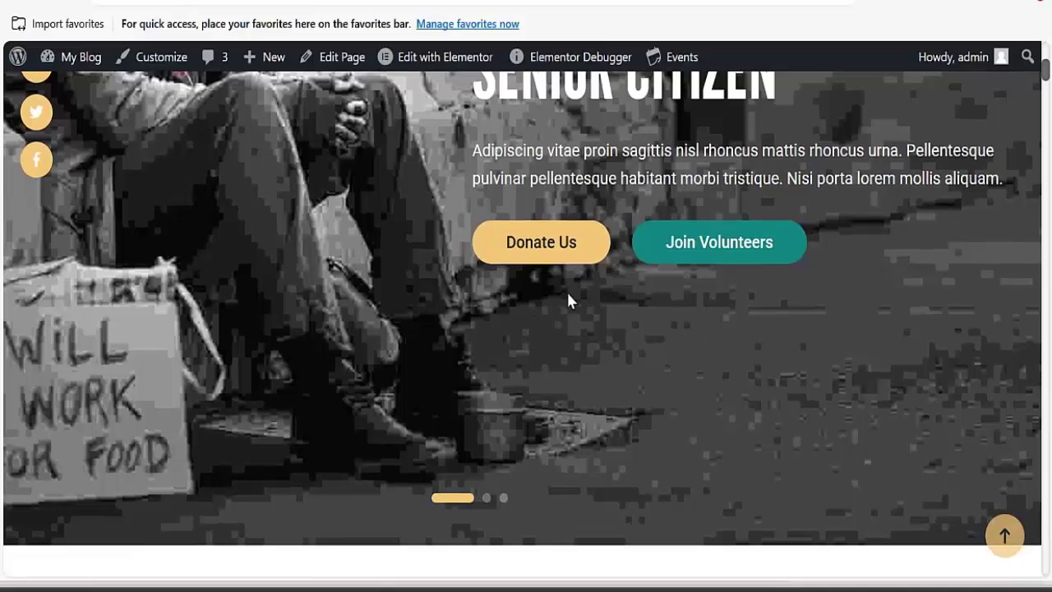
pyautogui.click(531, 261)
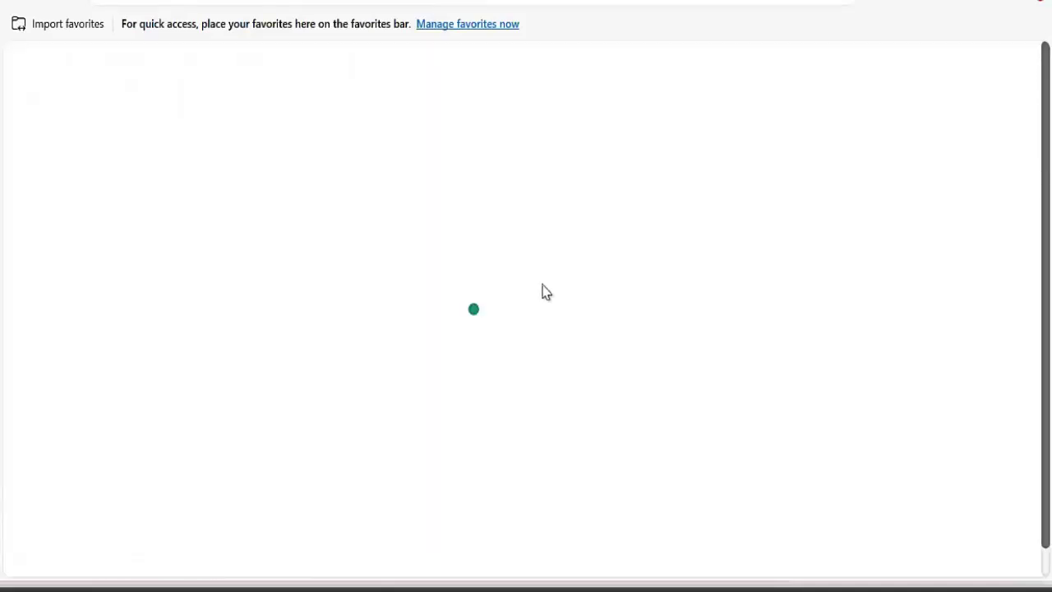
pyautogui.scroll(-10, 515, 296)
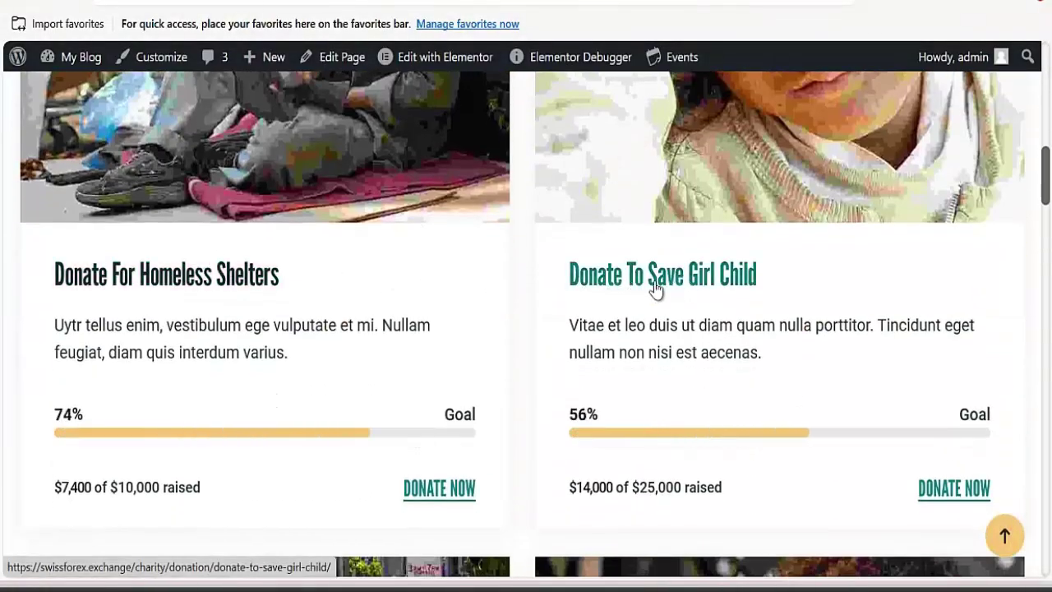
pyautogui.scroll(-10, 335, 275)
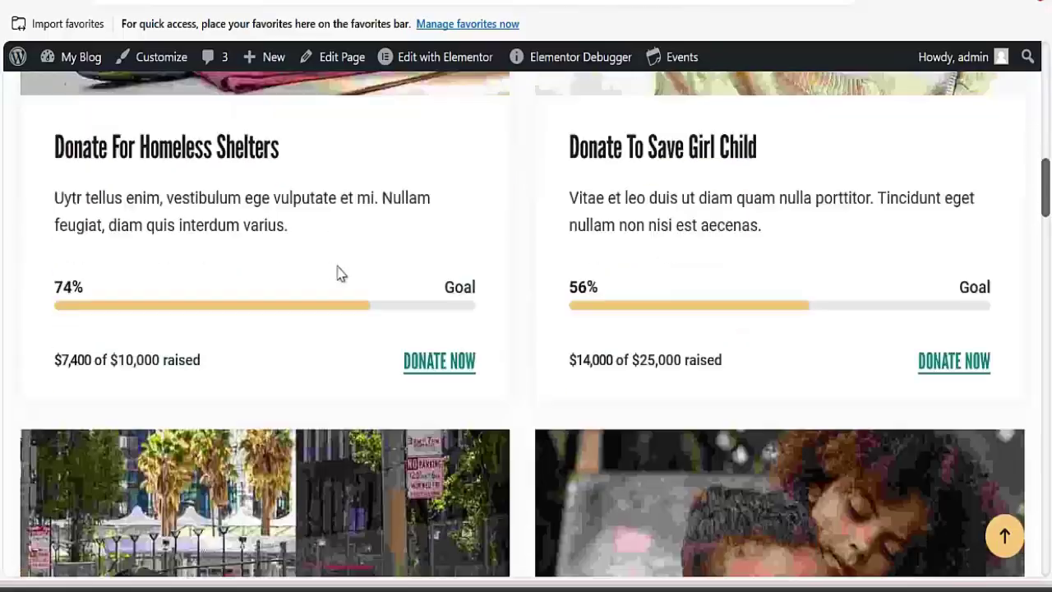
pyautogui.scroll(-15, 460, 332)
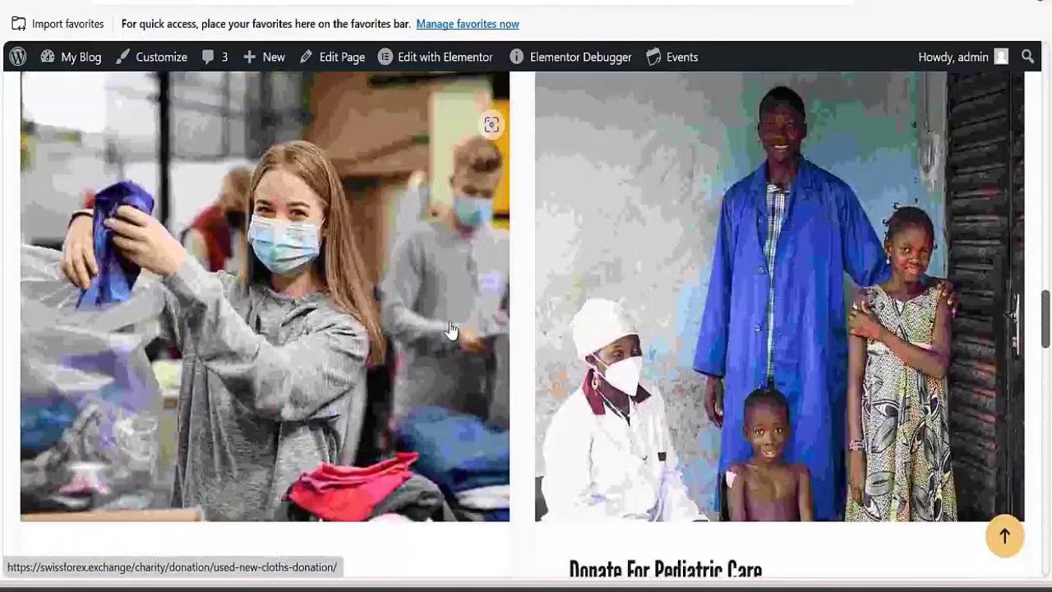
pyautogui.scroll(6, 454, 326)
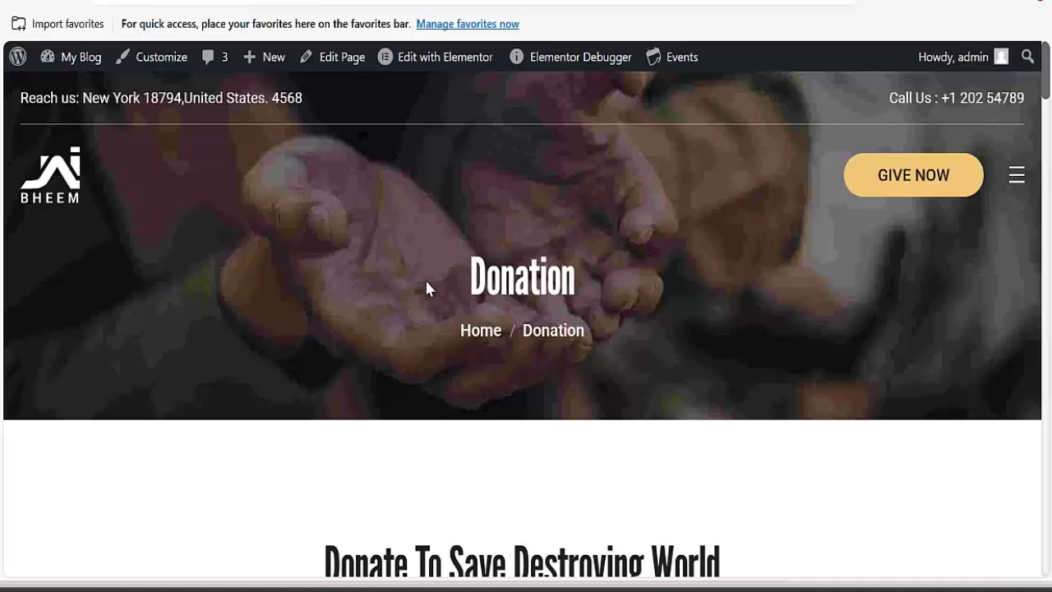
# - Return to the charity home page and scroll through its sections and back up
pyautogui.click(1015, 177)
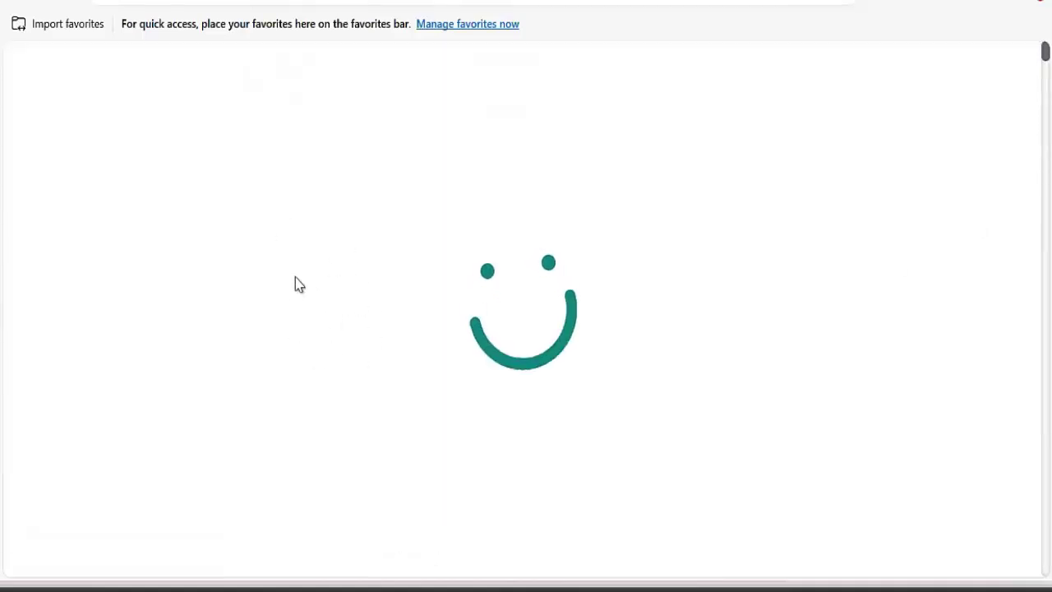
pyautogui.scroll(-10, 347, 235)
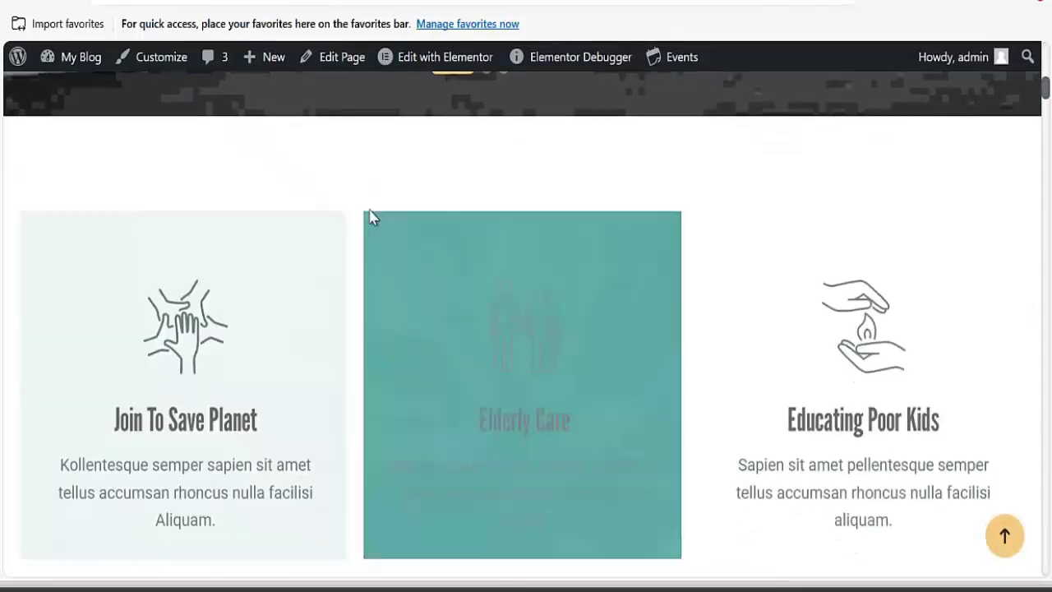
pyautogui.scroll(-1, 152, 300)
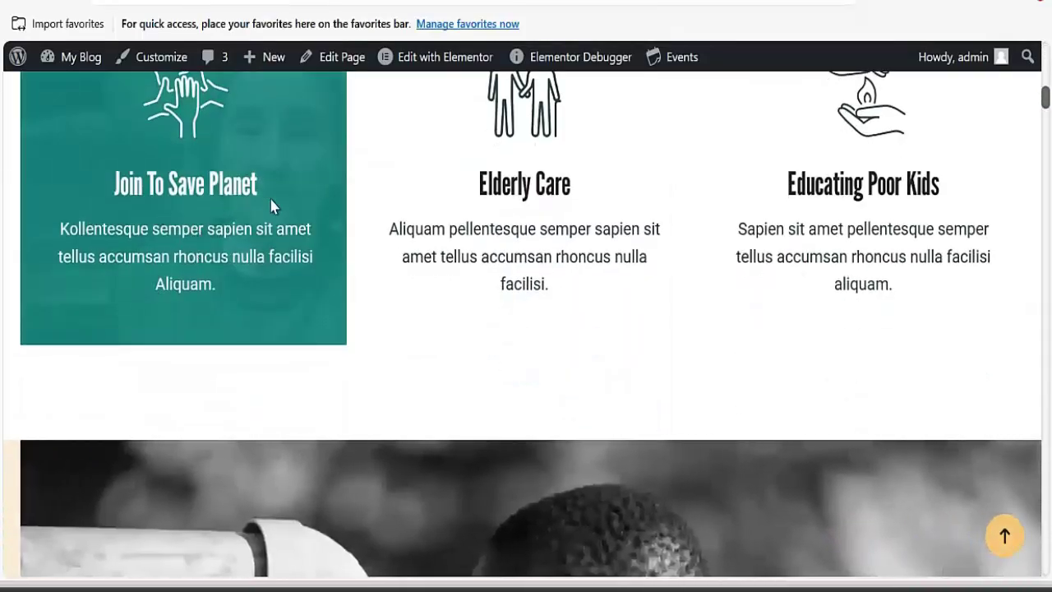
pyautogui.scroll(-4, 416, 355)
pyautogui.scroll(-13, 319, 337)
pyautogui.scroll(-10, 320, 369)
pyautogui.scroll(8, 382, 269)
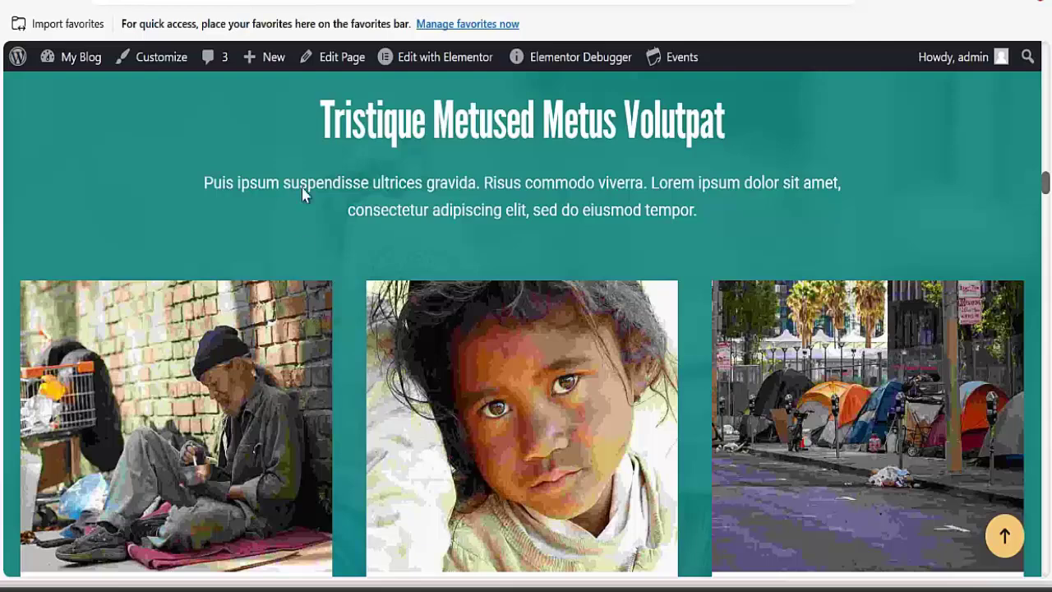
pyautogui.scroll(10, 336, 285)
pyautogui.scroll(1, 336, 285)
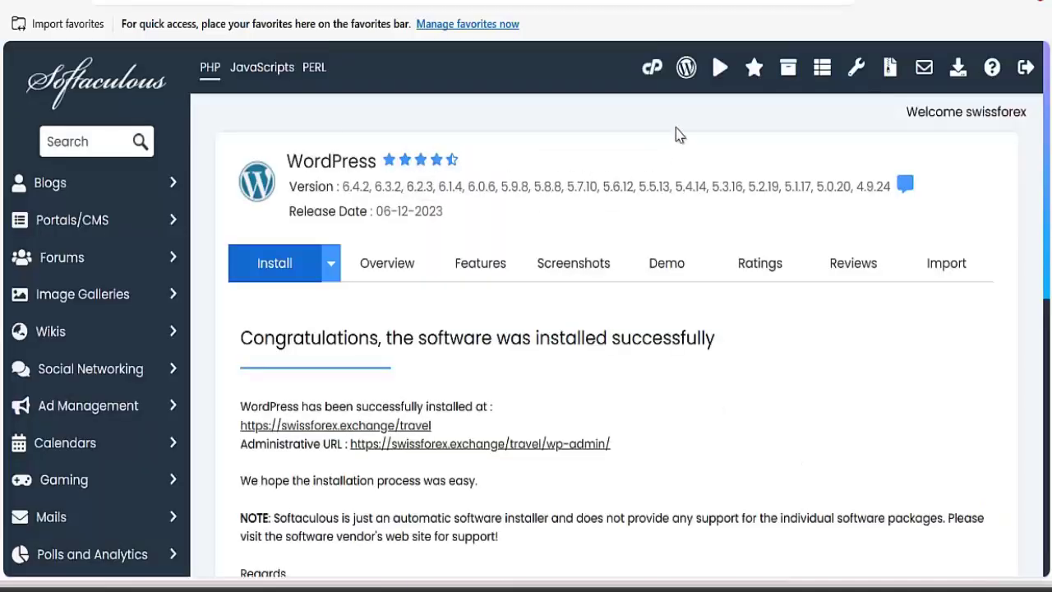
# - From cPanel's Softaculous Apps Installer, start a new WordPress installation with Install Now
pyautogui.click(651, 73)
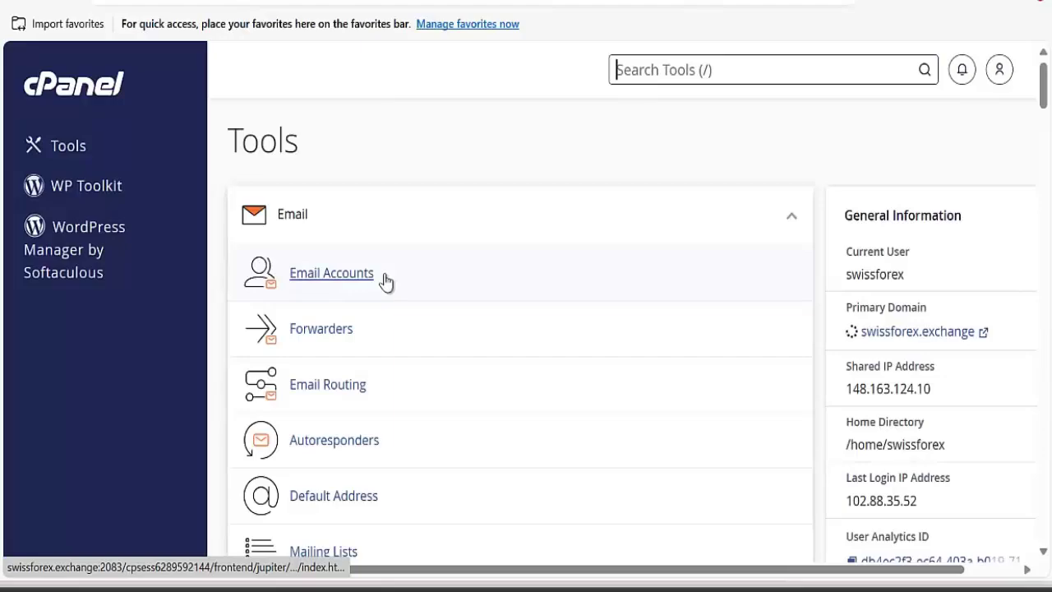
pyautogui.scroll(-20, 386, 281)
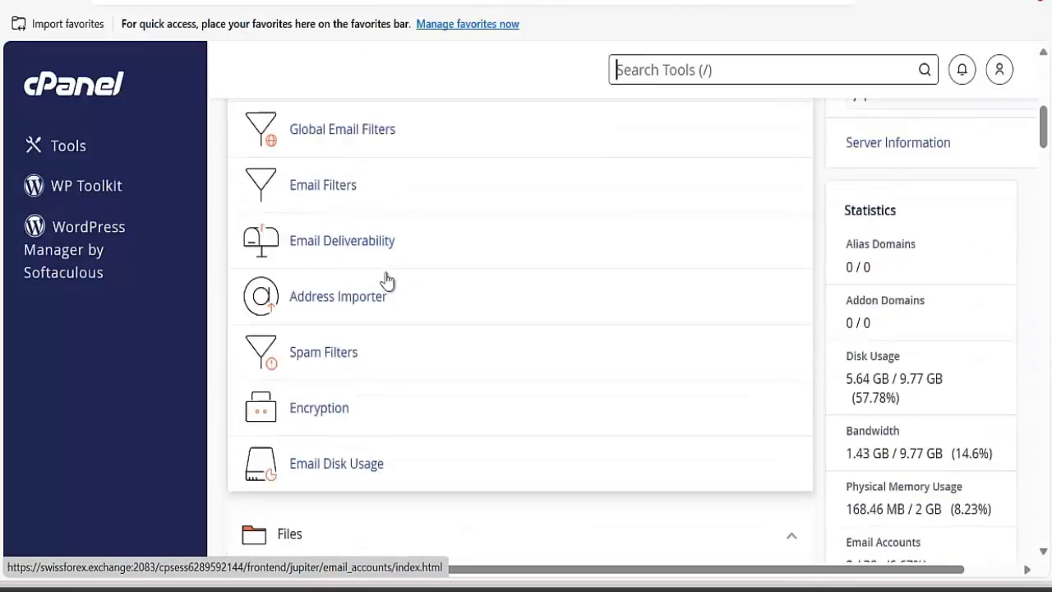
pyautogui.scroll(-20, 386, 281)
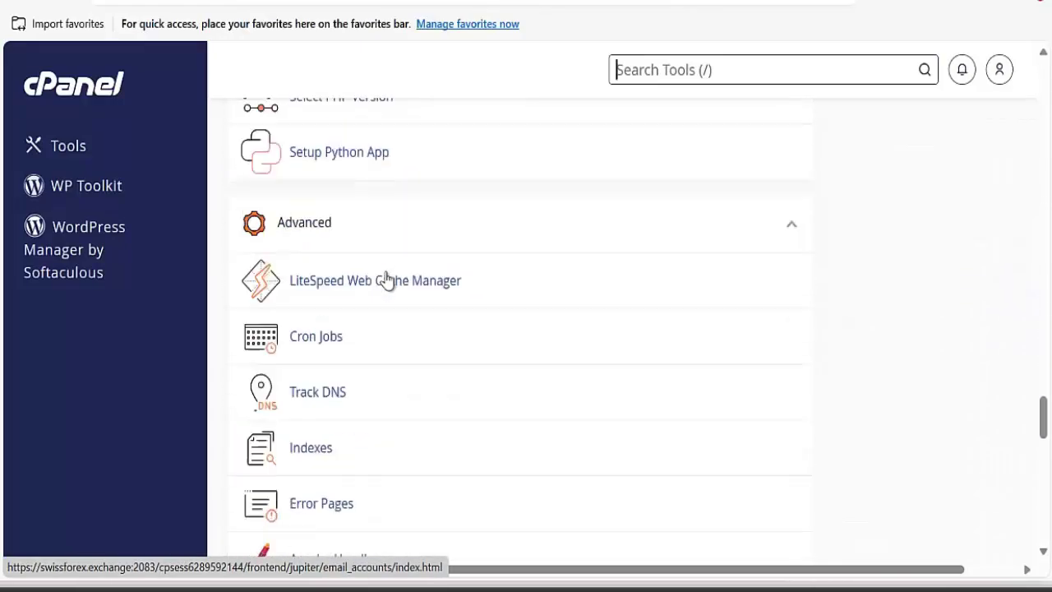
pyautogui.scroll(-1, 388, 279)
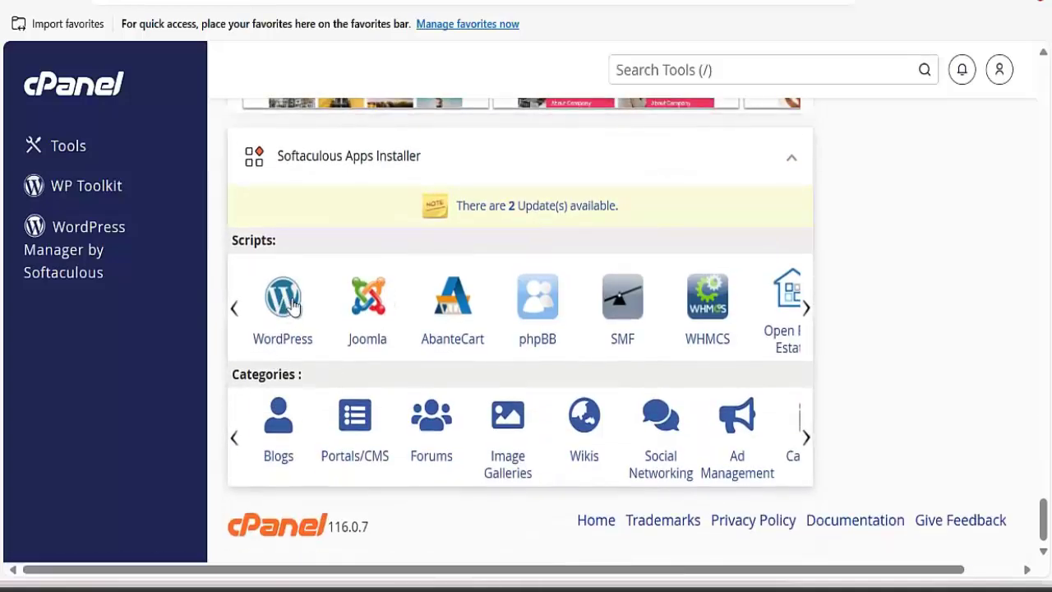
pyautogui.click(292, 306)
pyautogui.scroll(-8, 378, 323)
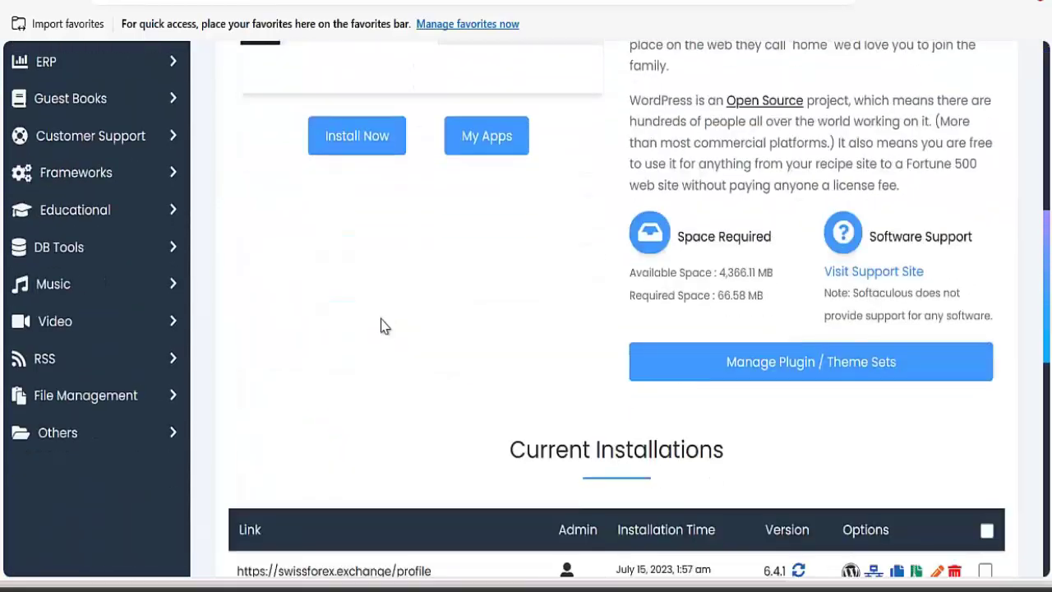
pyautogui.click(368, 113)
pyautogui.scroll(4, 488, 206)
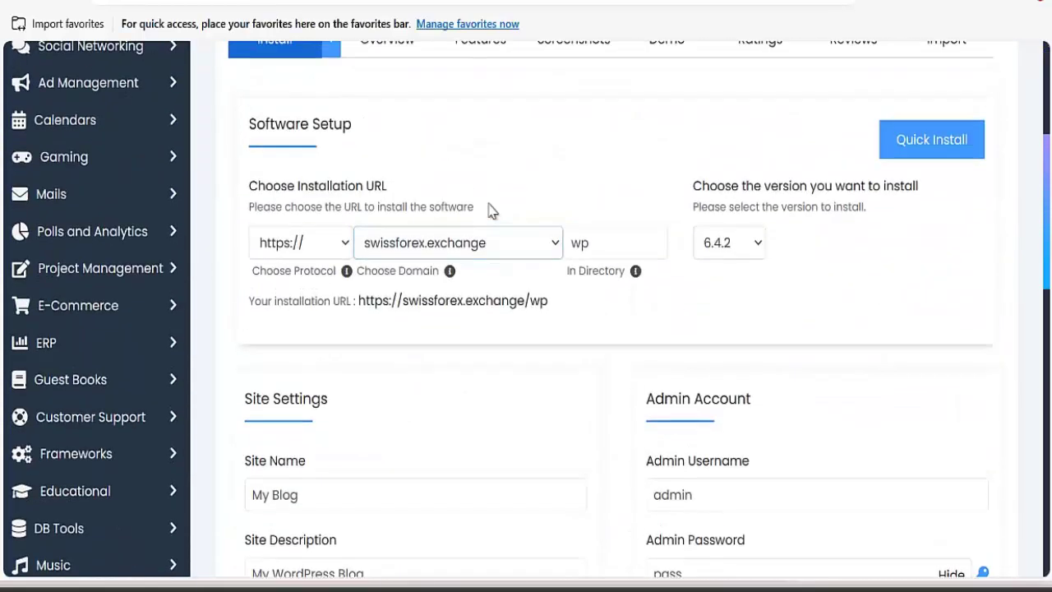
# - Set the installation directory to 'love' and the admin username to 'Admin'
pyautogui.click(615, 243)
pyautogui.press('BackSpace')
pyautogui.press('BackSpace')
pyautogui.write('love')
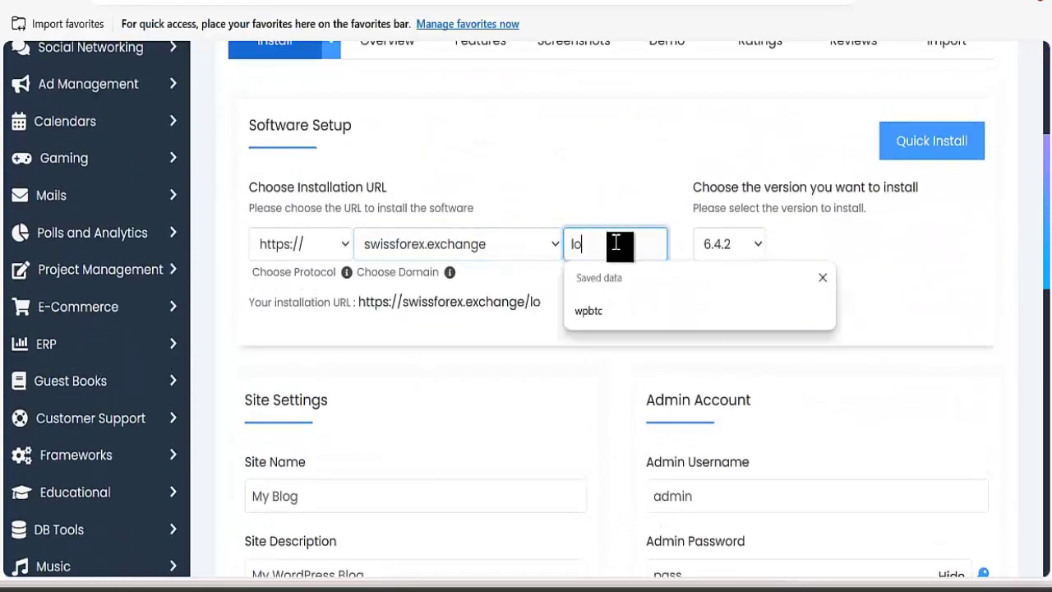
pyautogui.click(882, 288)
pyautogui.scroll(-4, 728, 360)
pyautogui.scroll(-1, 727, 360)
pyautogui.doubleClick(709, 174)
pyautogui.write('Admin')
# - Copy the admin password and paste it into the admin password field
pyautogui.moveTo(695, 366); pyautogui.dragTo(868, 372)
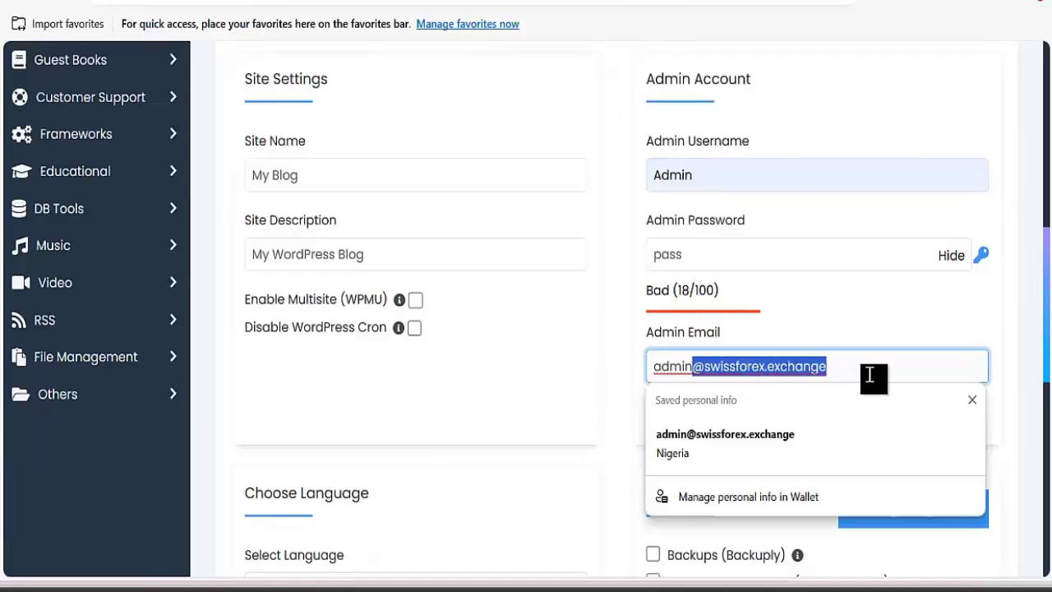
pyautogui.rightClick(752, 368)
pyautogui.click(591, 233)
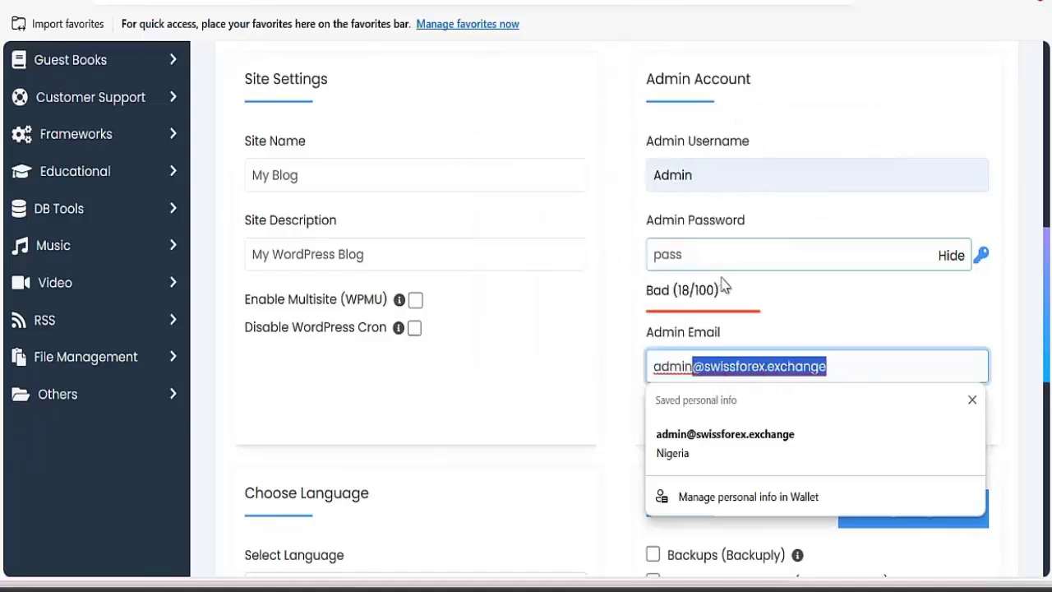
pyautogui.doubleClick(717, 263)
pyautogui.rightClick(717, 263)
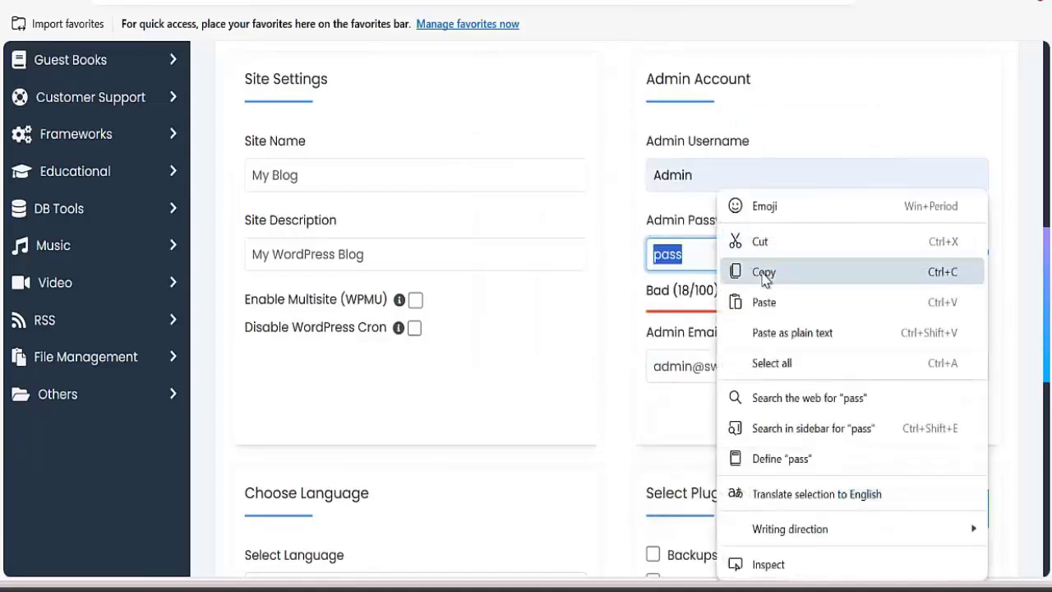
pyautogui.click(768, 273)
pyautogui.moveTo(693, 368); pyautogui.dragTo(863, 369)
pyautogui.rightClick(766, 353)
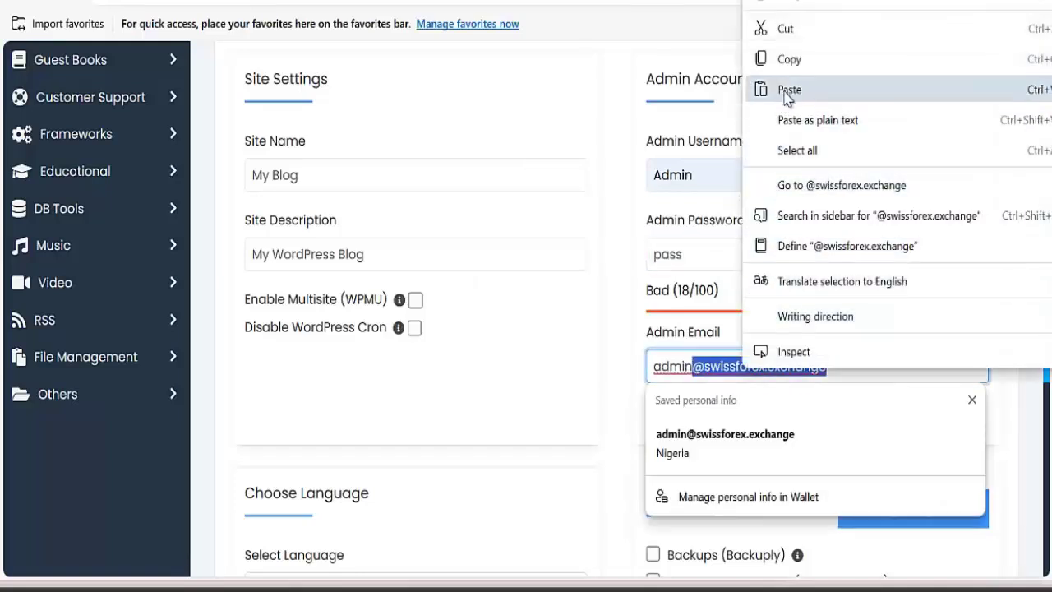
pyautogui.click(782, 59)
pyautogui.doubleClick(725, 263)
pyautogui.rightClick(726, 245)
pyautogui.click(766, 302)
pyautogui.scroll(-8, 700, 312)
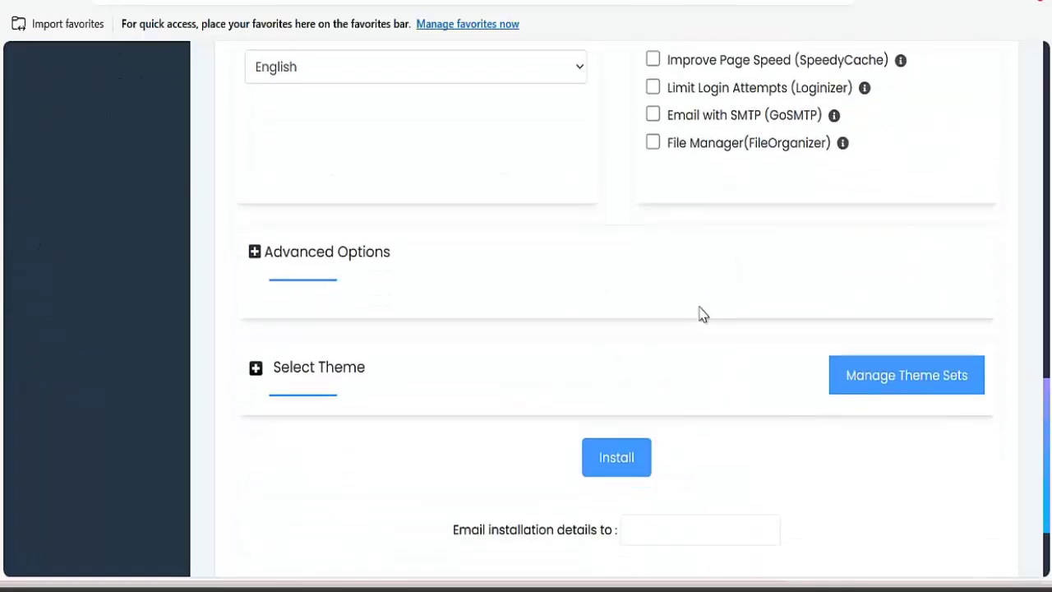
# - Install WordPress into the love directory and open the new site's Administrative URL
pyautogui.click(617, 320)
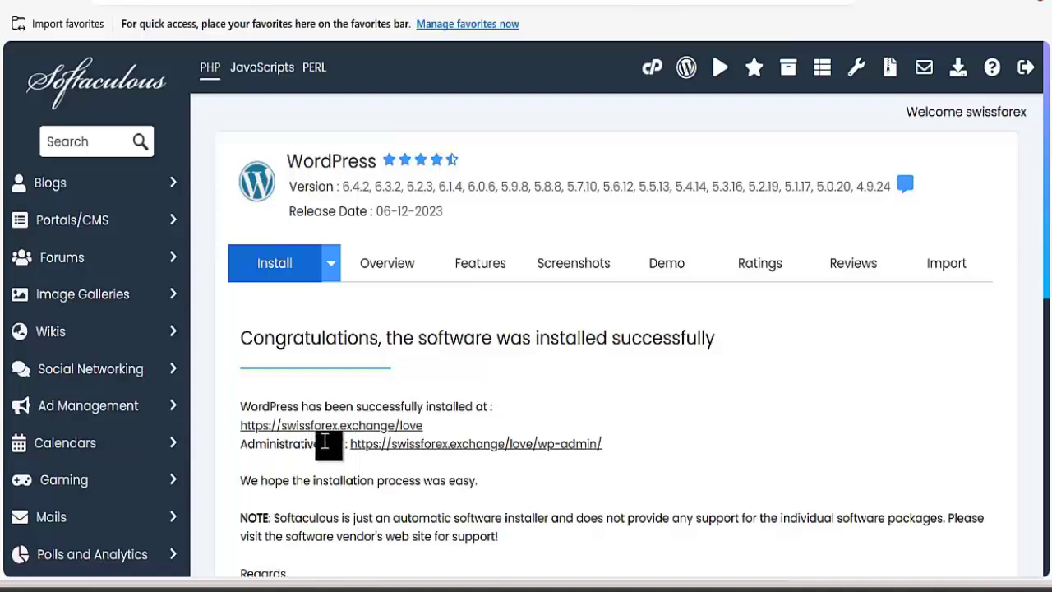
pyautogui.click(420, 448)
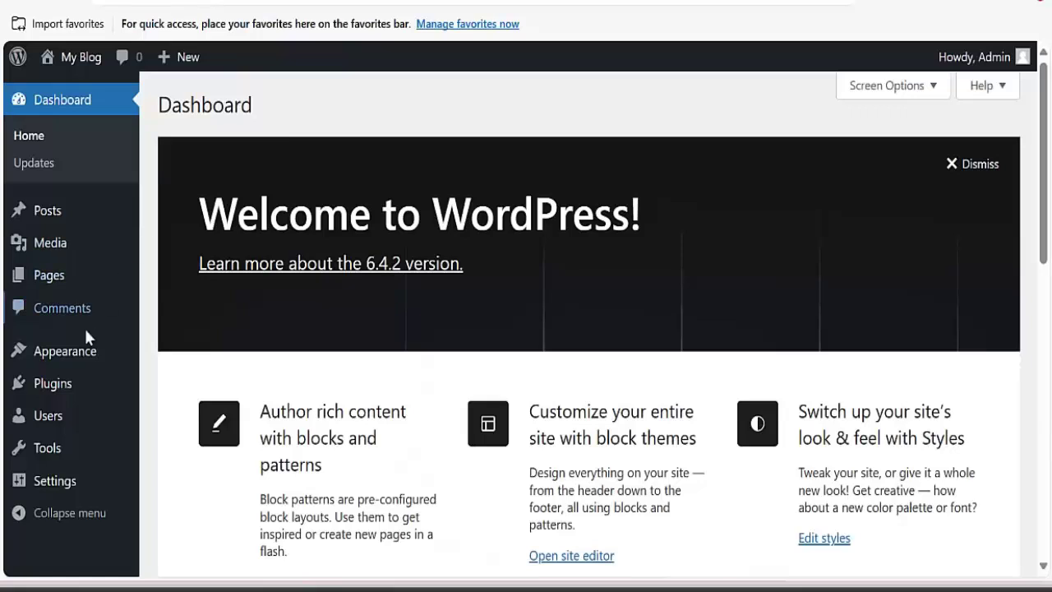
# - Go to Appearance > Themes and choose Add New Theme
pyautogui.moveTo(112, 341)
pyautogui.scroll(-2, 112, 341)
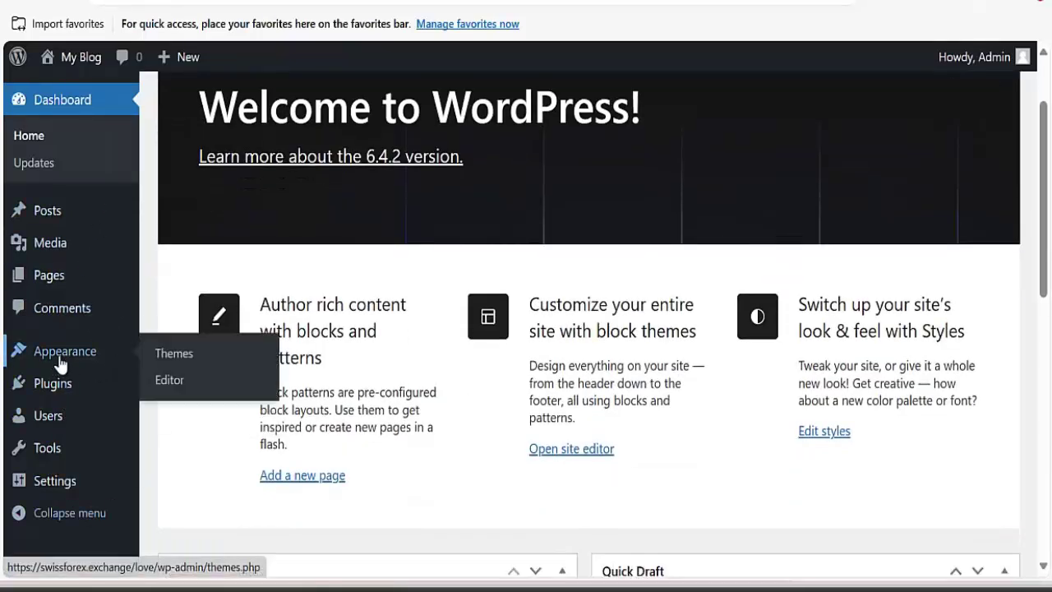
pyautogui.click(176, 360)
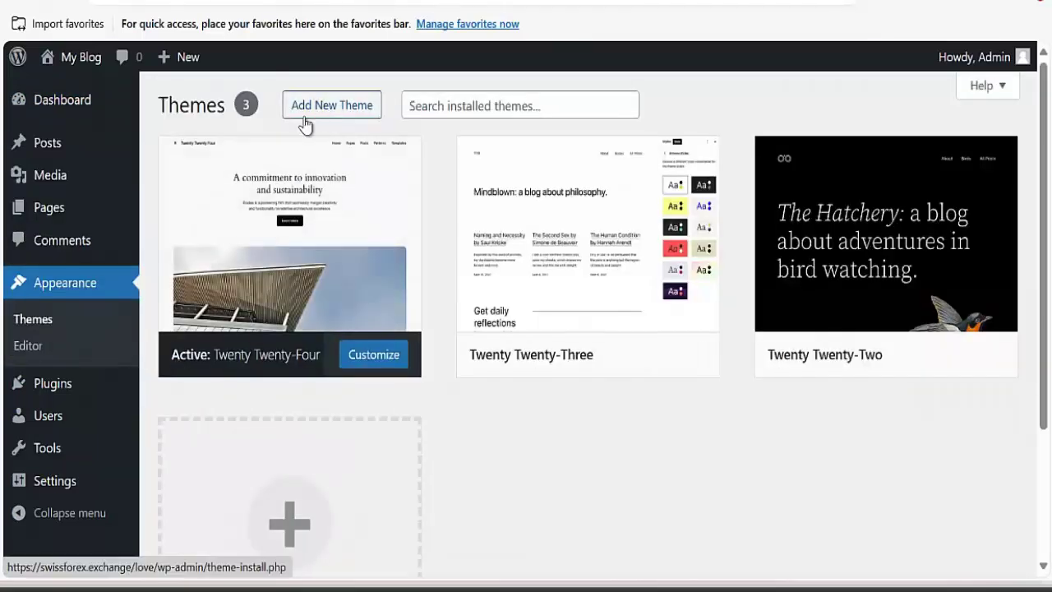
pyautogui.click(328, 113)
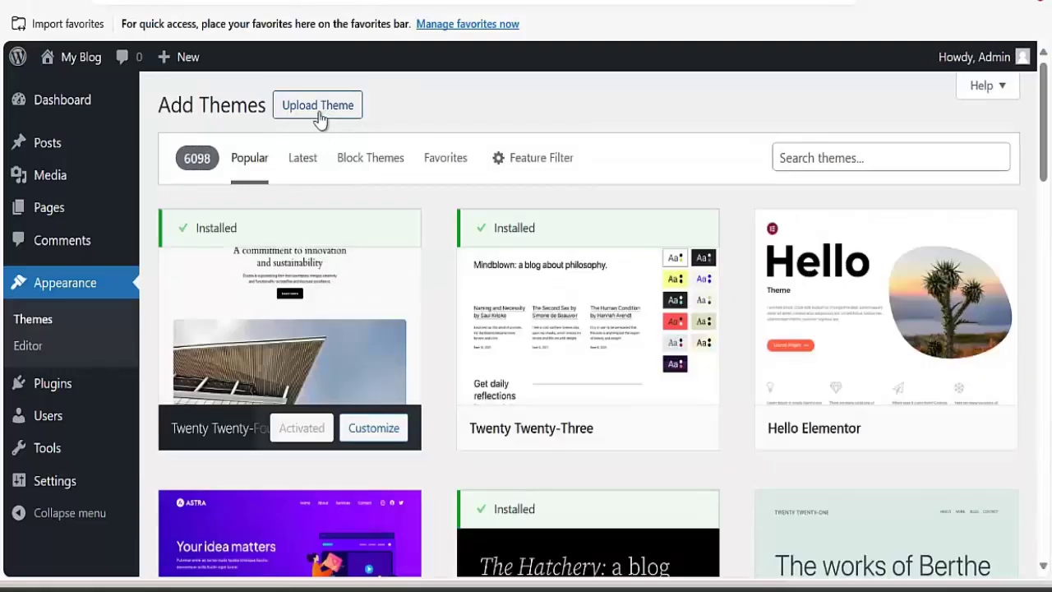
# - Upload jaibheem.zip from Downloads > jaibheem103 > jaibheem103, install it, and activate Jaibheem
pyautogui.click(323, 119)
pyautogui.click(468, 279)
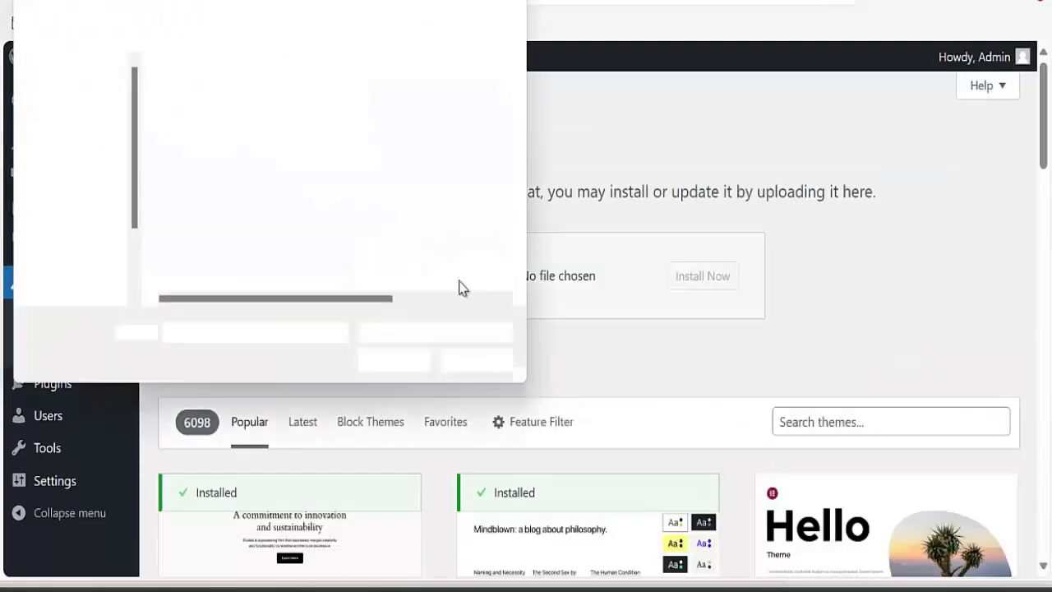
pyautogui.click(90, 167)
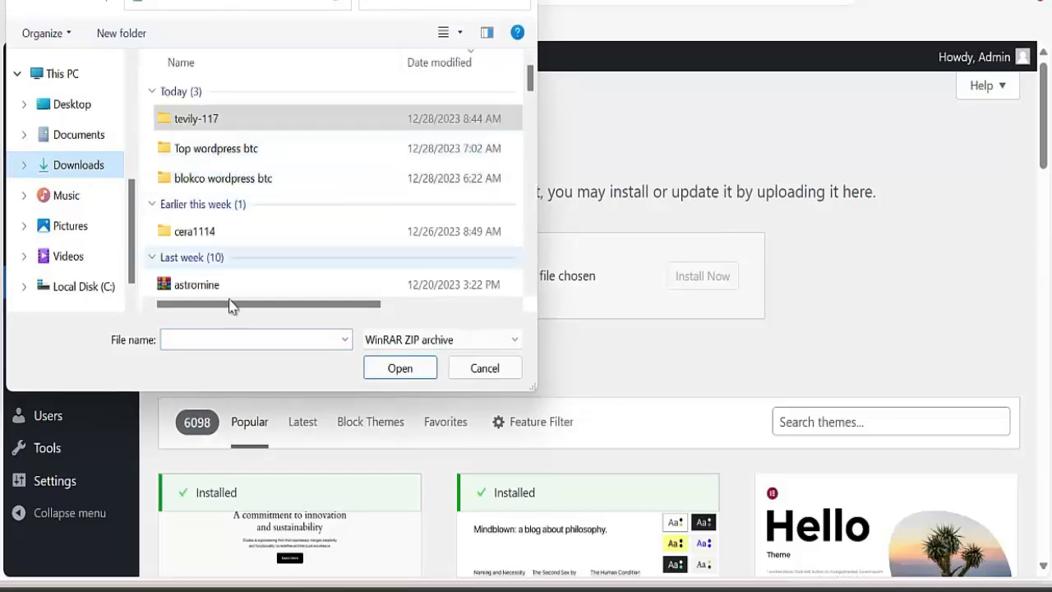
pyautogui.click(225, 339)
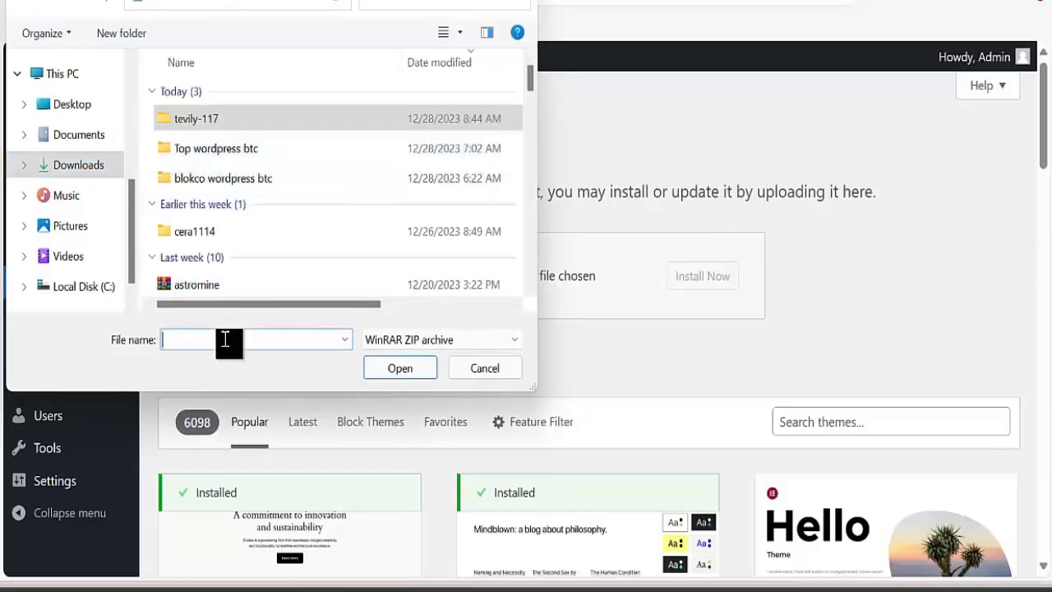
pyautogui.scroll(-13, 266, 211)
pyautogui.scroll(4, 257, 212)
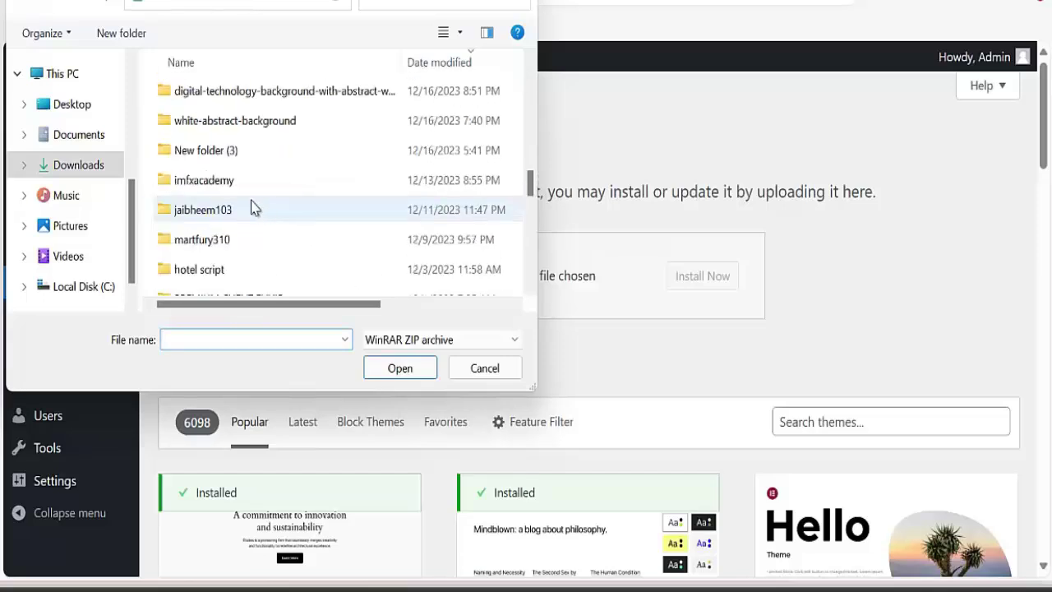
pyautogui.doubleClick(234, 213)
pyautogui.doubleClick(209, 100)
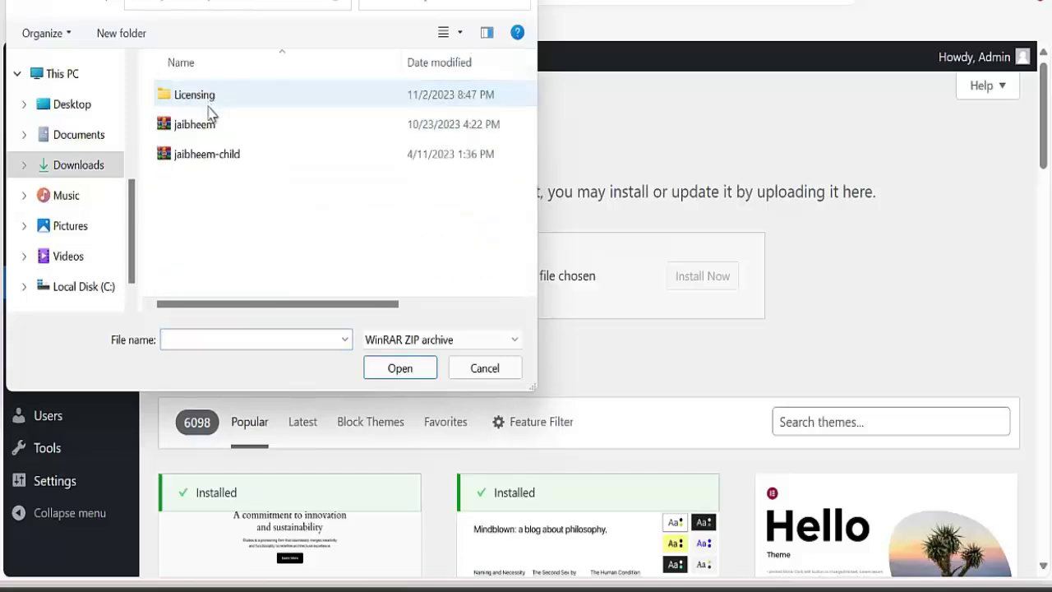
pyautogui.click(205, 127)
pyautogui.click(399, 368)
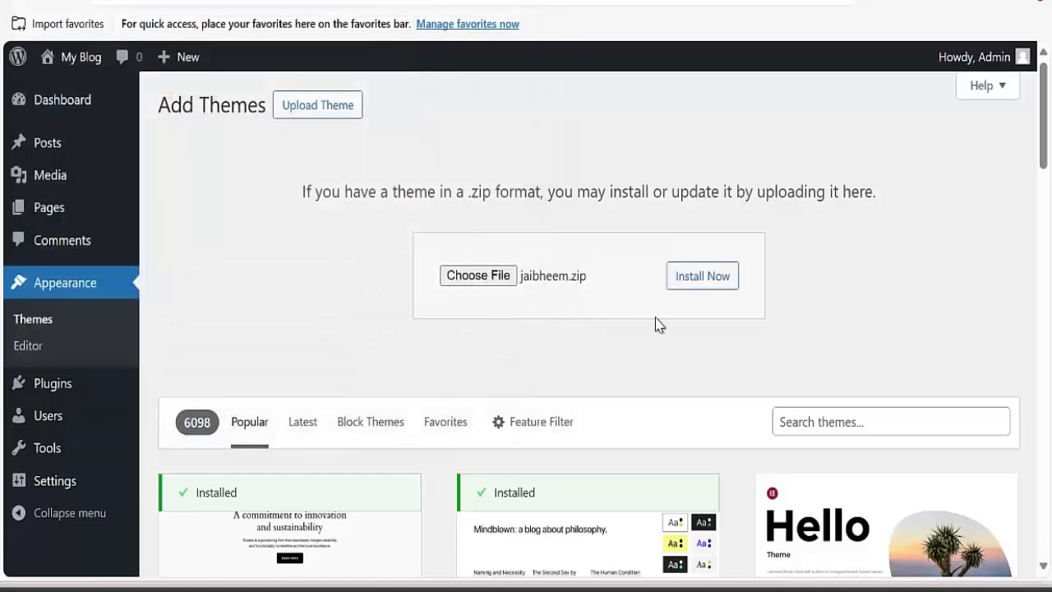
pyautogui.click(698, 285)
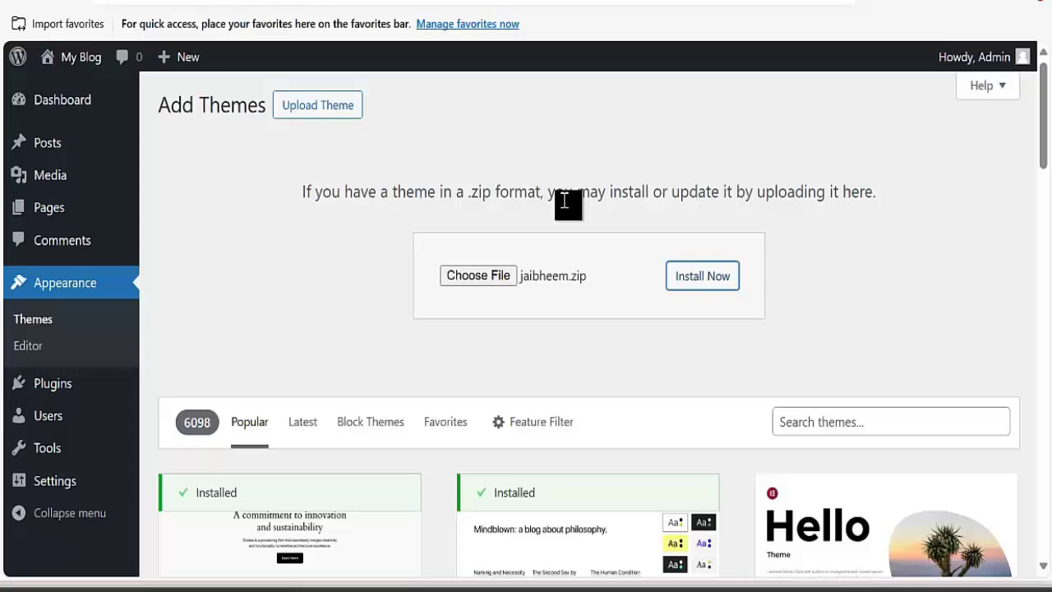
pyautogui.click(241, 238)
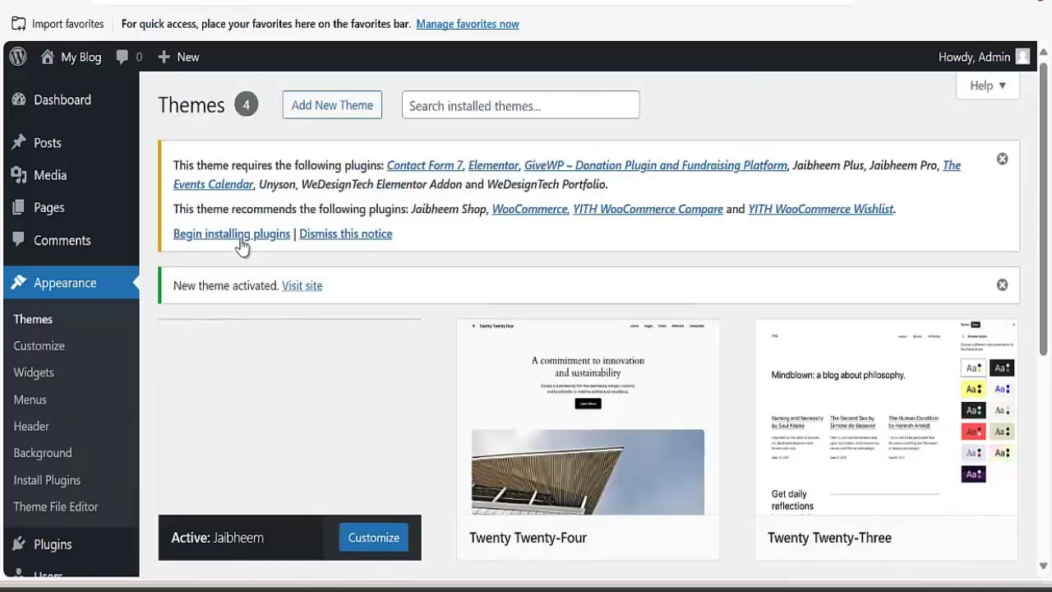
# - Bulk-install all 13 Jaibheem plugins, including Elementor, GiveWP and WooCommerce, then return to the Dashboard
pyautogui.click(244, 237)
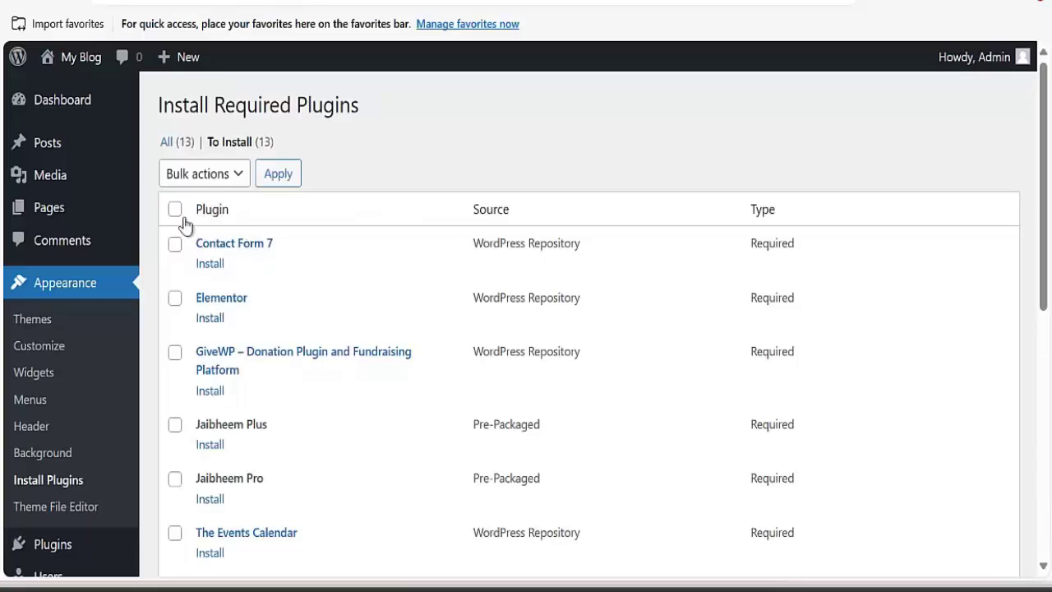
pyautogui.click(174, 210)
pyautogui.click(190, 179)
pyautogui.click(183, 220)
pyautogui.click(272, 177)
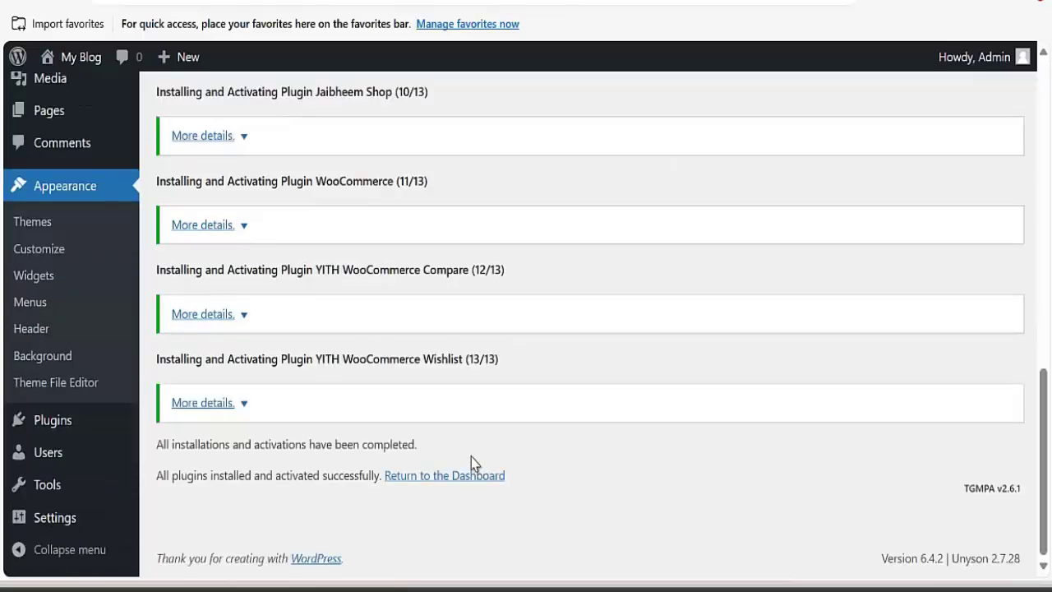
pyautogui.scroll(15, 457, 426)
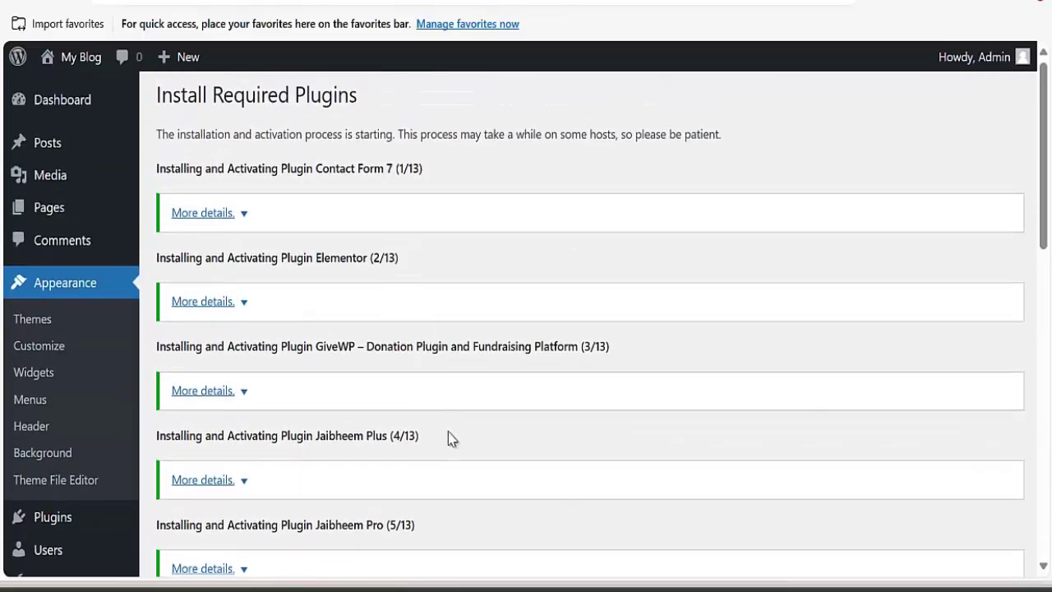
pyautogui.scroll(-10, 448, 398)
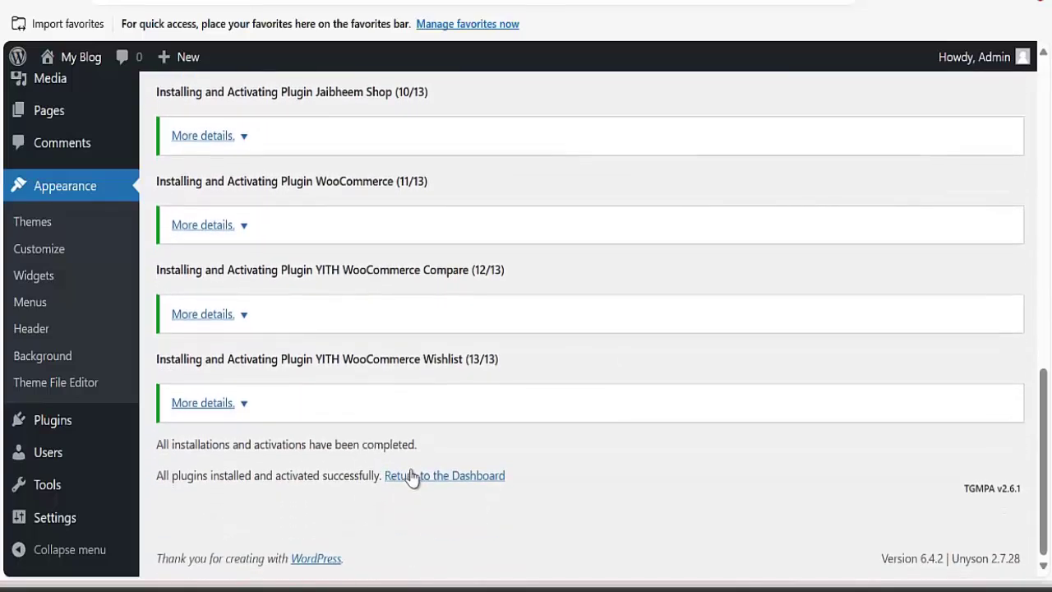
pyautogui.click(417, 479)
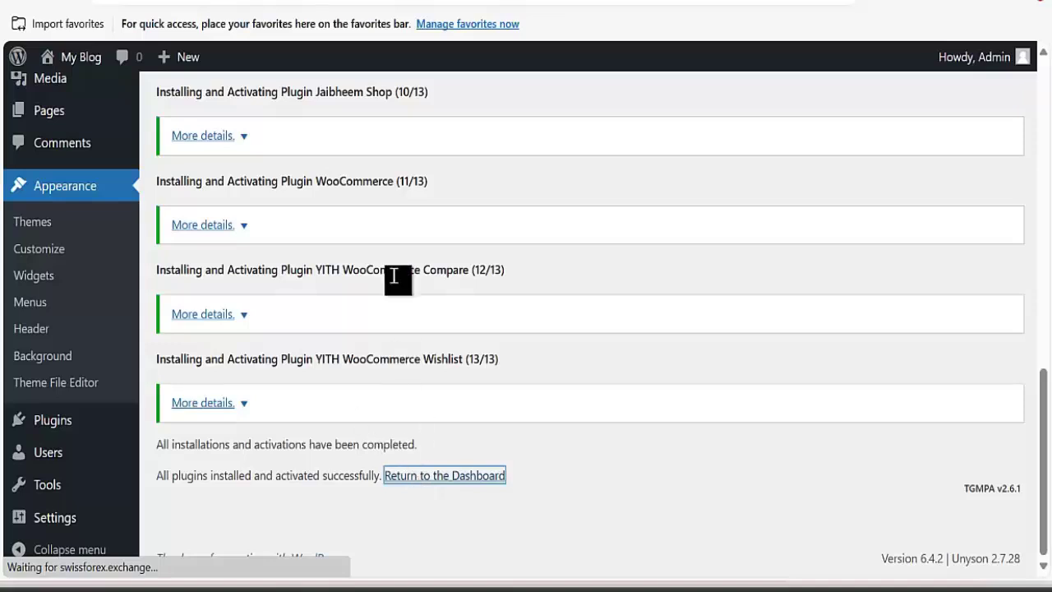
pyautogui.scroll(4, 408, 333)
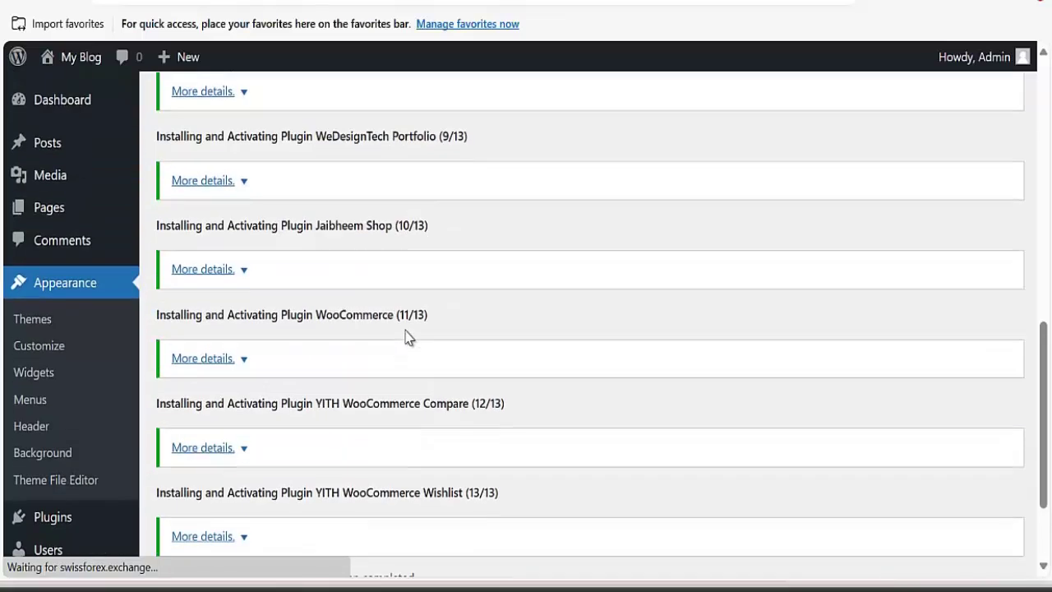
pyautogui.scroll(3, 408, 333)
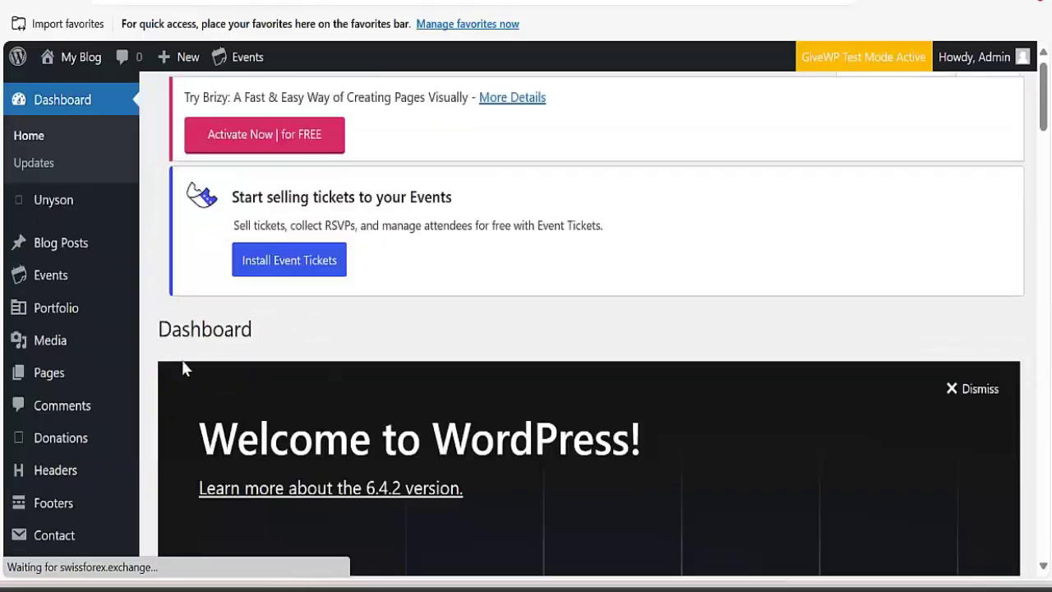
# - Activate the Backup & Demo Content extension from Unyson's Available Extensions list
pyautogui.scroll(-3, 77, 293)
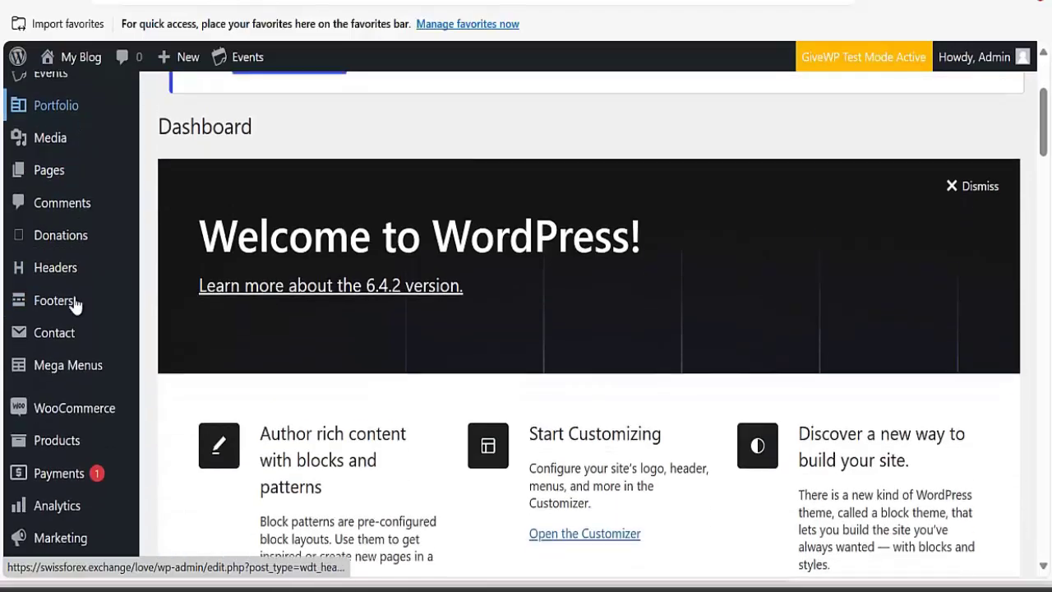
pyautogui.scroll(-5, 411, 363)
pyautogui.scroll(-2, 411, 364)
pyautogui.scroll(10, 204, 370)
pyautogui.scroll(1, 82, 296)
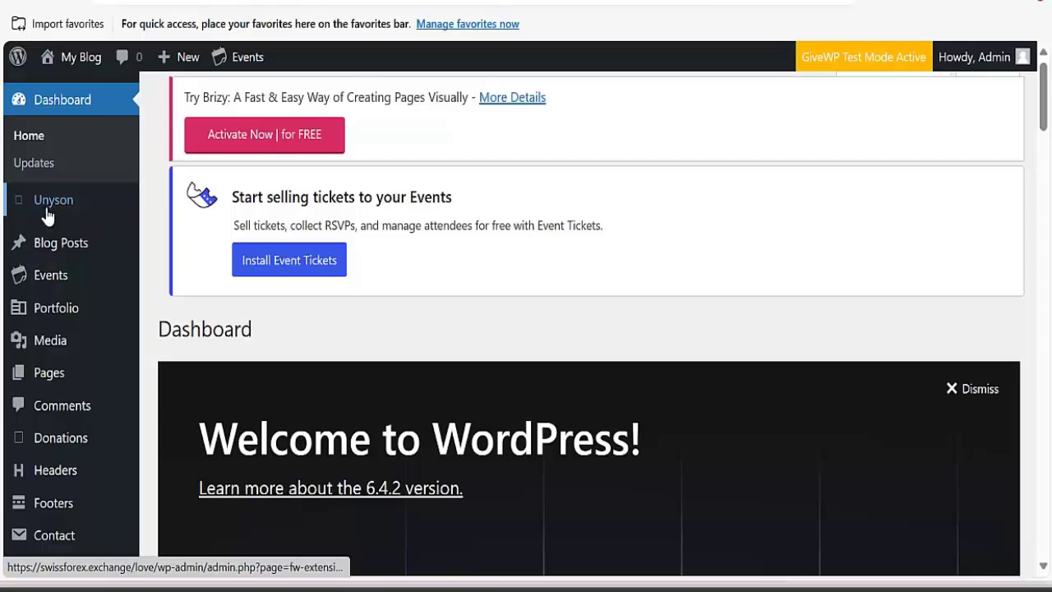
pyautogui.scroll(1, 47, 214)
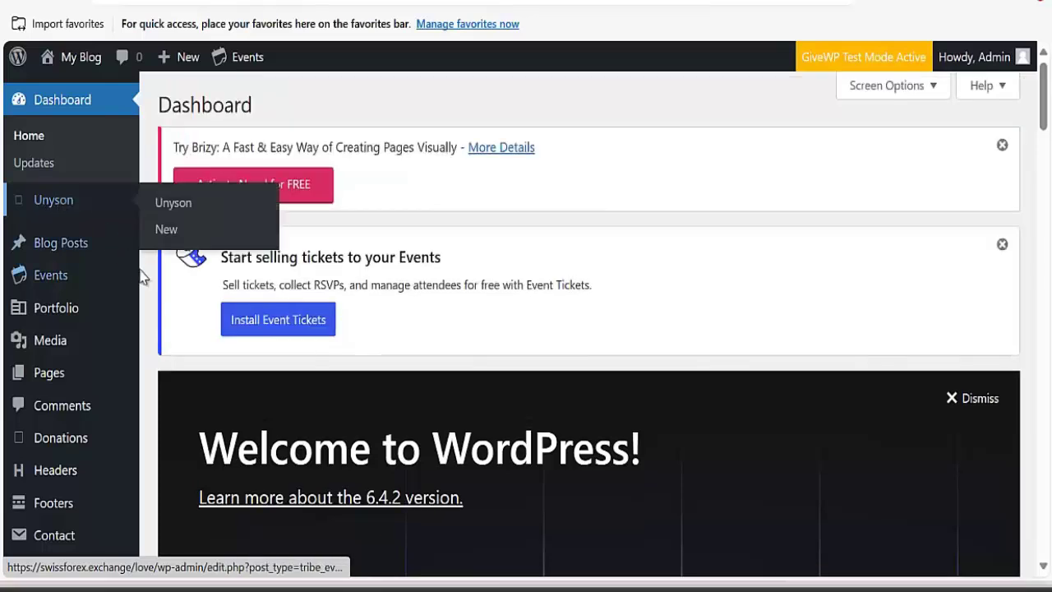
pyautogui.click(107, 276)
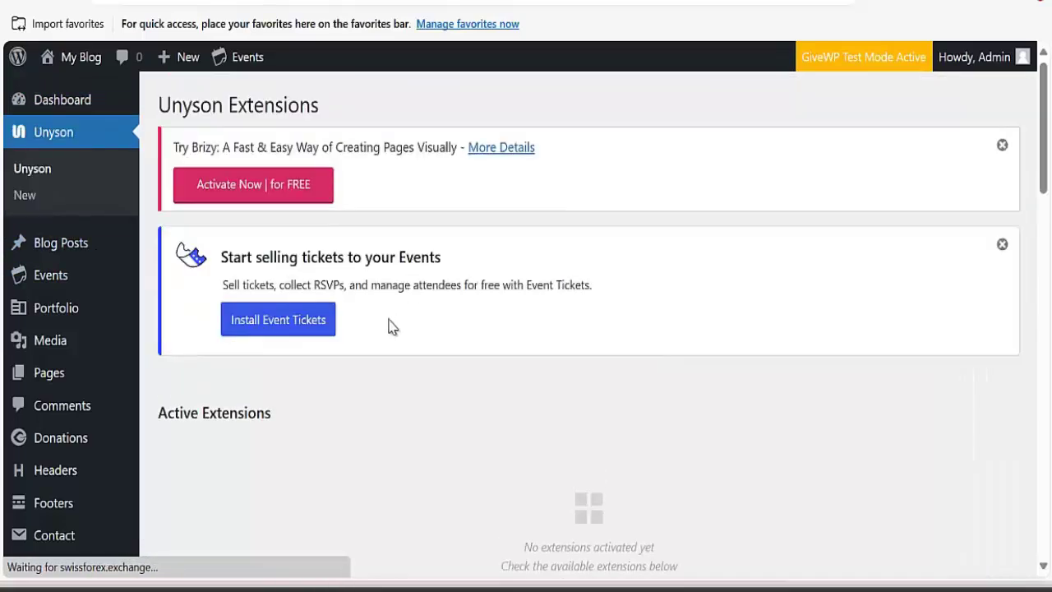
pyautogui.scroll(-6, 364, 397)
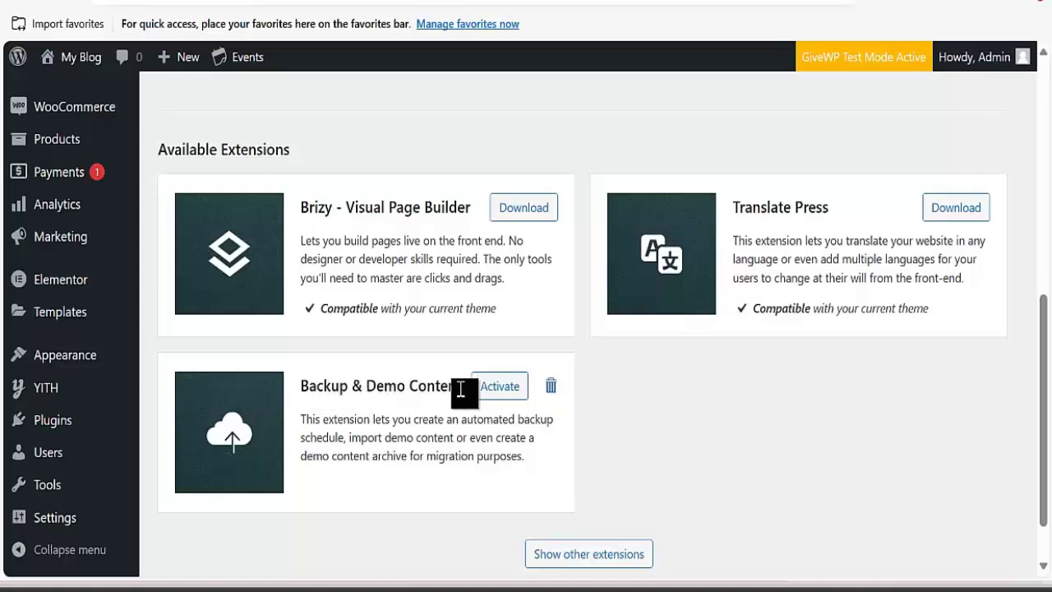
pyautogui.click(501, 387)
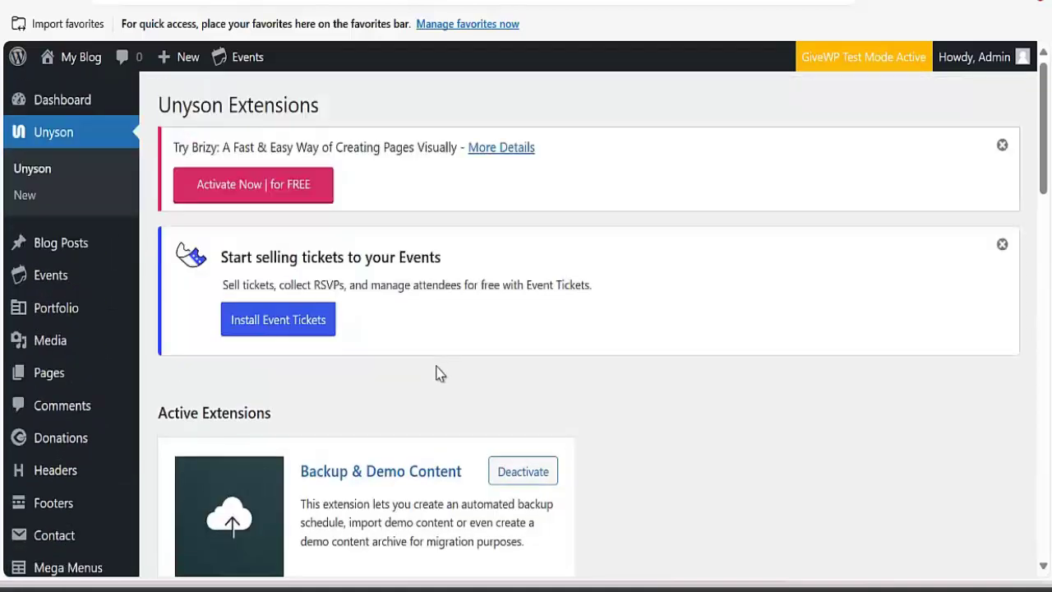
pyautogui.scroll(-5, 400, 479)
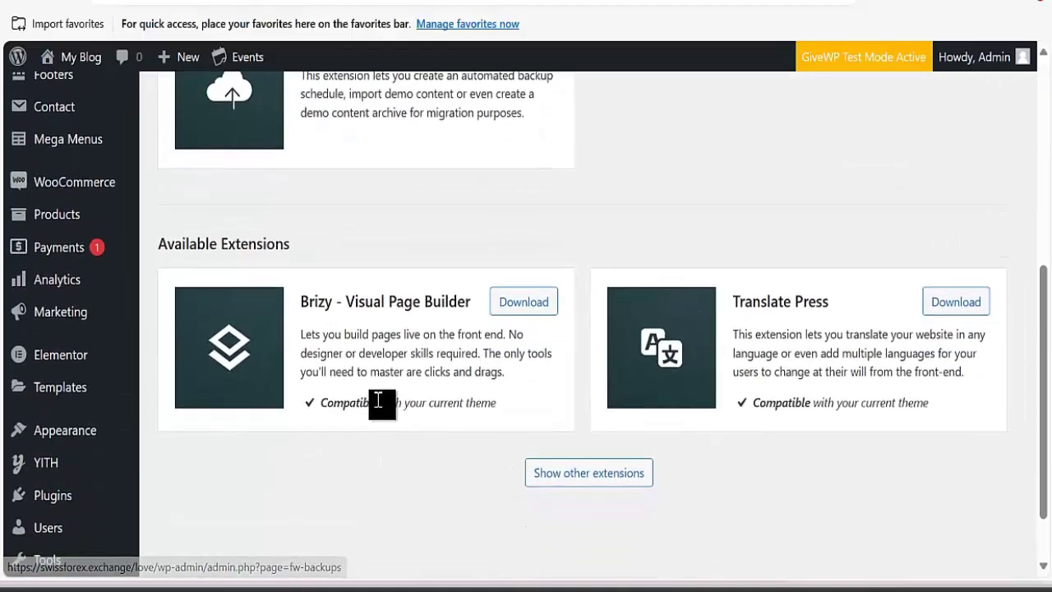
pyautogui.moveTo(49, 490)
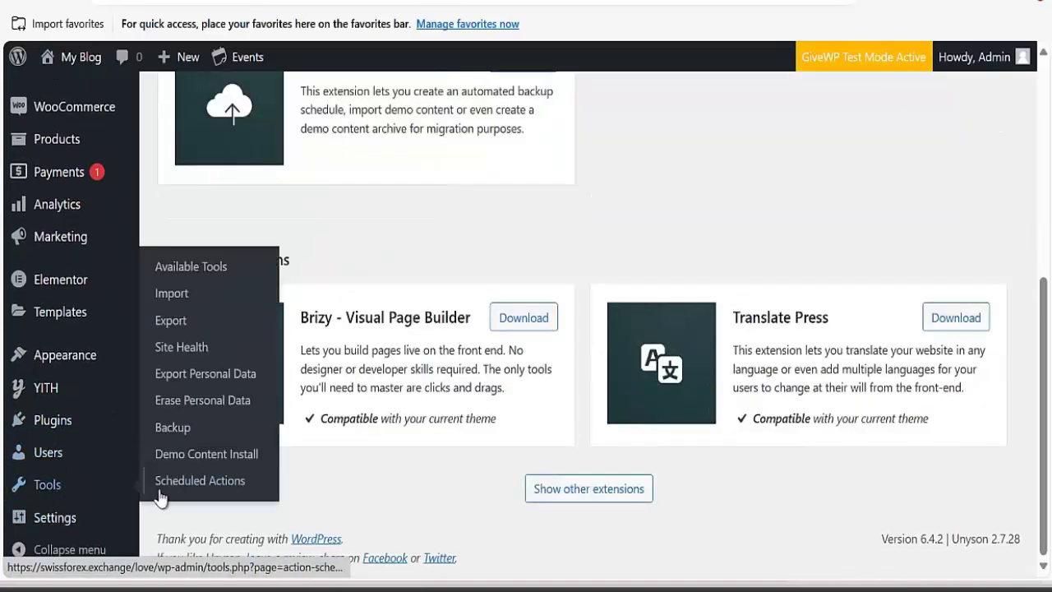
# - Install the Default Demo from Tools > Demo Content Install and confirm the import
pyautogui.click(213, 465)
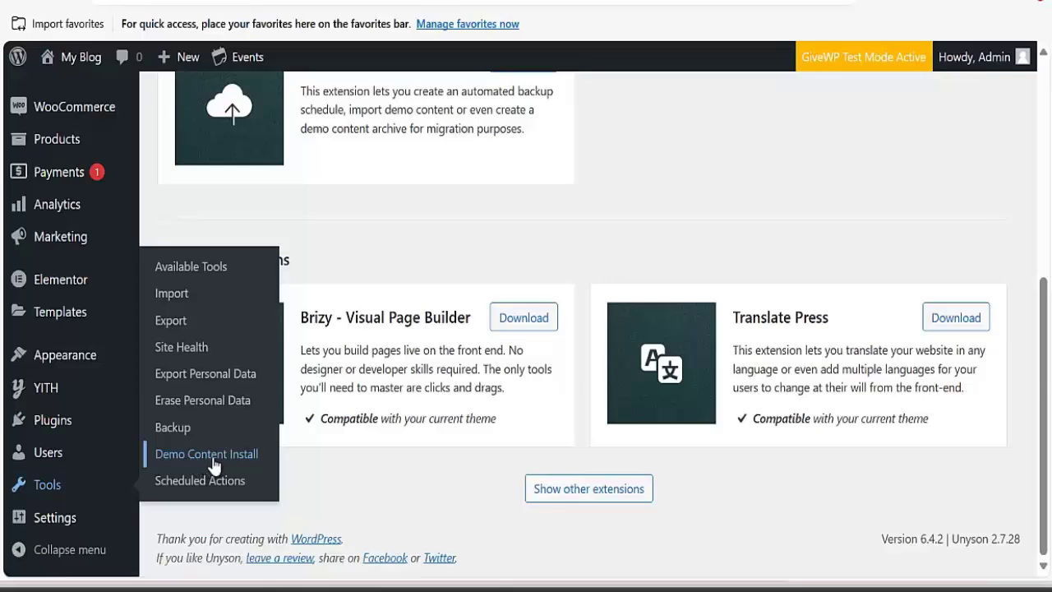
pyautogui.scroll(-3, 357, 435)
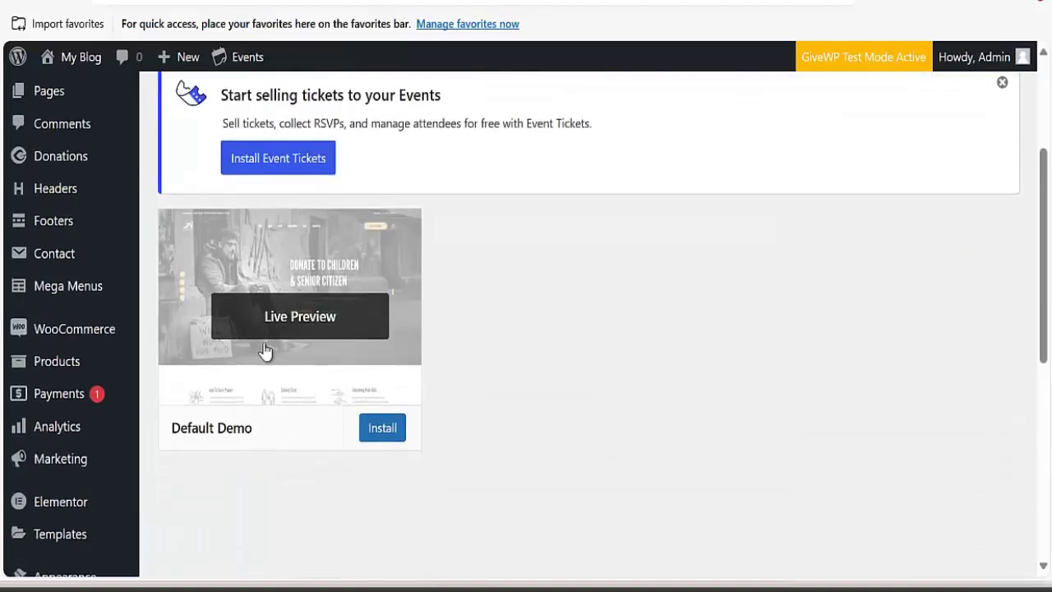
pyautogui.click(379, 429)
pyautogui.click(608, 140)
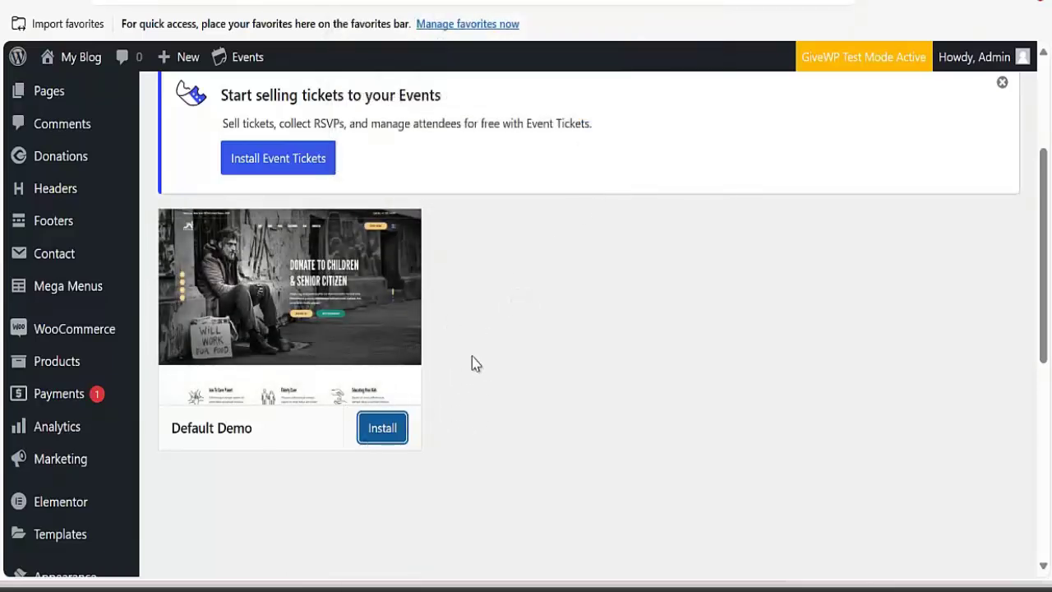
pyautogui.moveTo(419, 286)
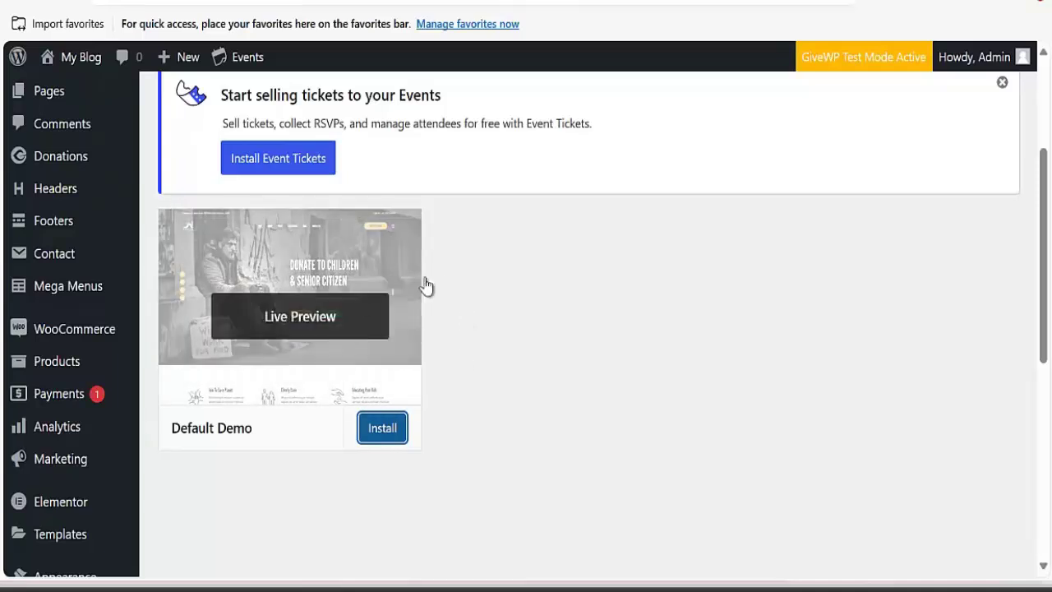
pyautogui.scroll(-1, 456, 384)
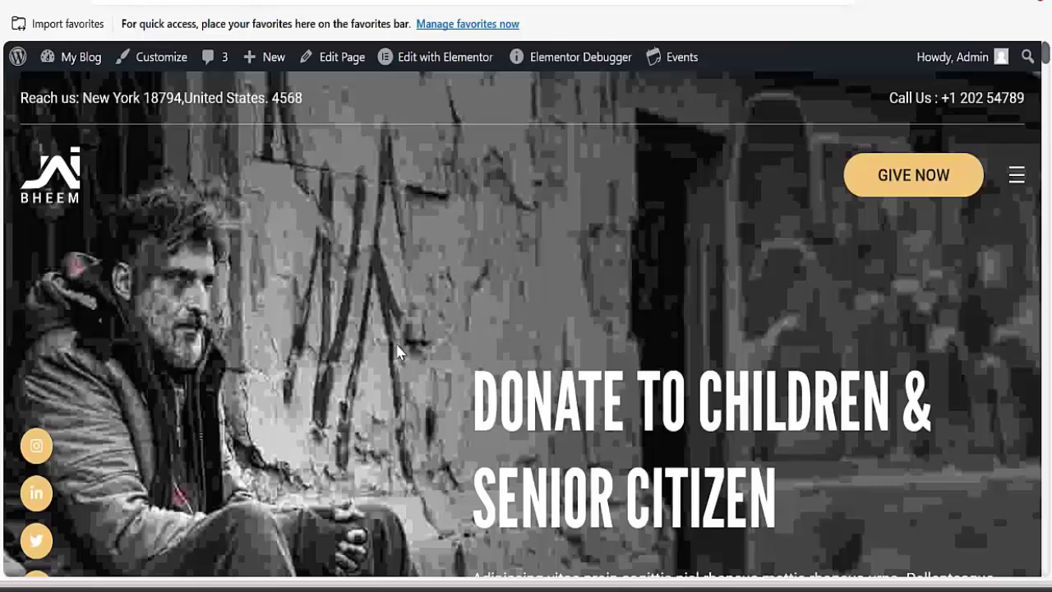
# - Scroll down through the imported charity home page and back up to the top
pyautogui.scroll(-4, 533, 287)
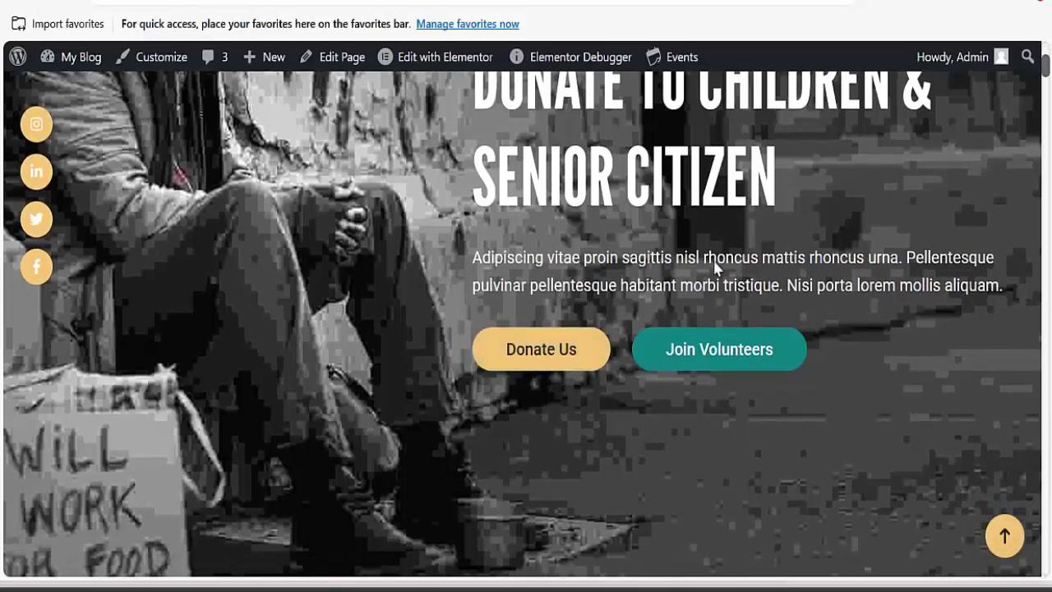
pyautogui.scroll(-5, 471, 272)
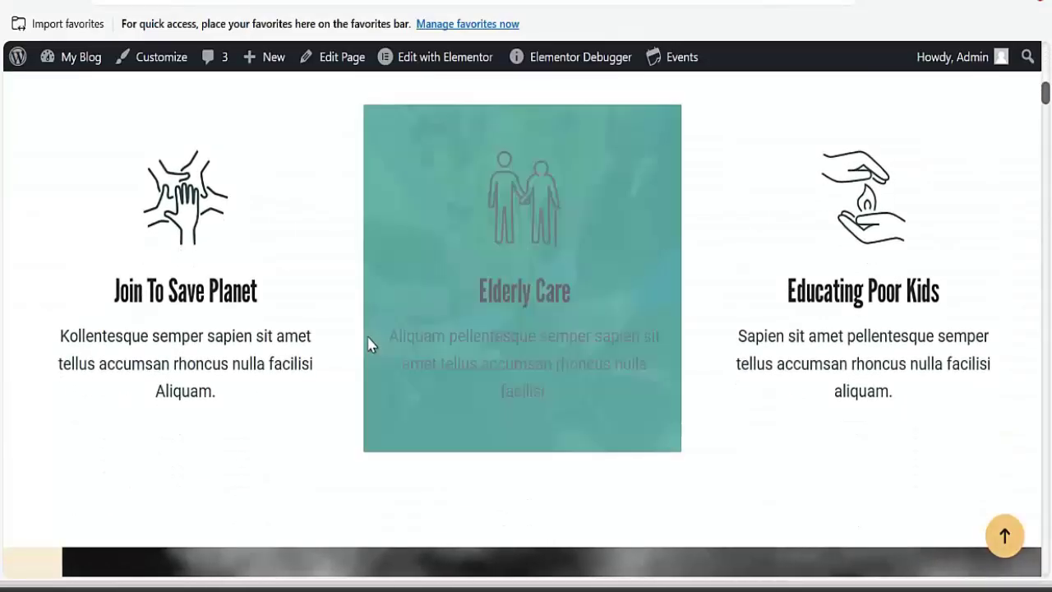
pyautogui.scroll(-4, 369, 345)
pyautogui.scroll(3, 439, 259)
pyautogui.scroll(8, 437, 308)
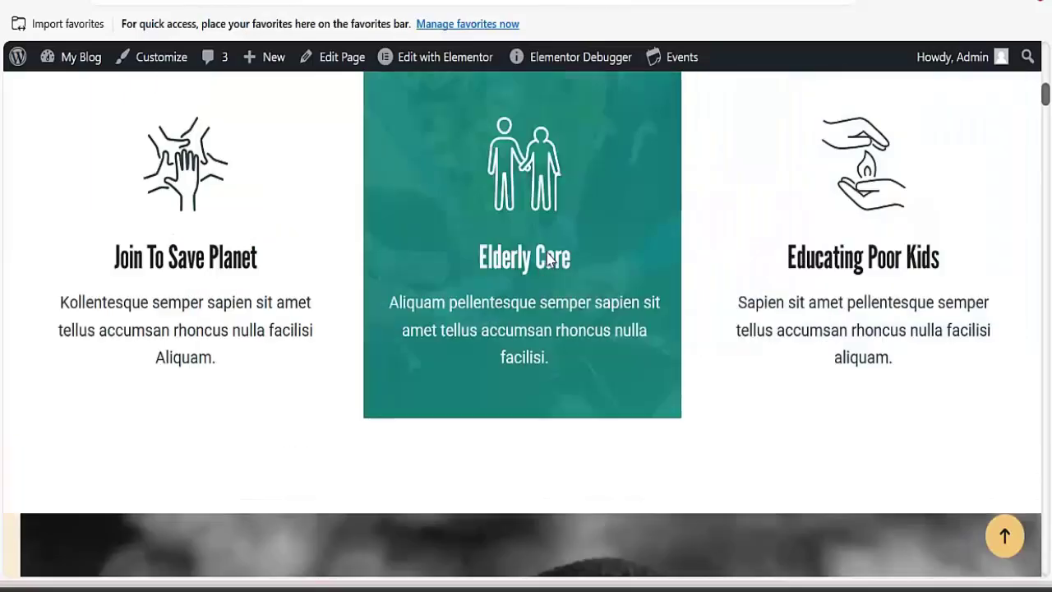
pyautogui.scroll(2, 453, 304)
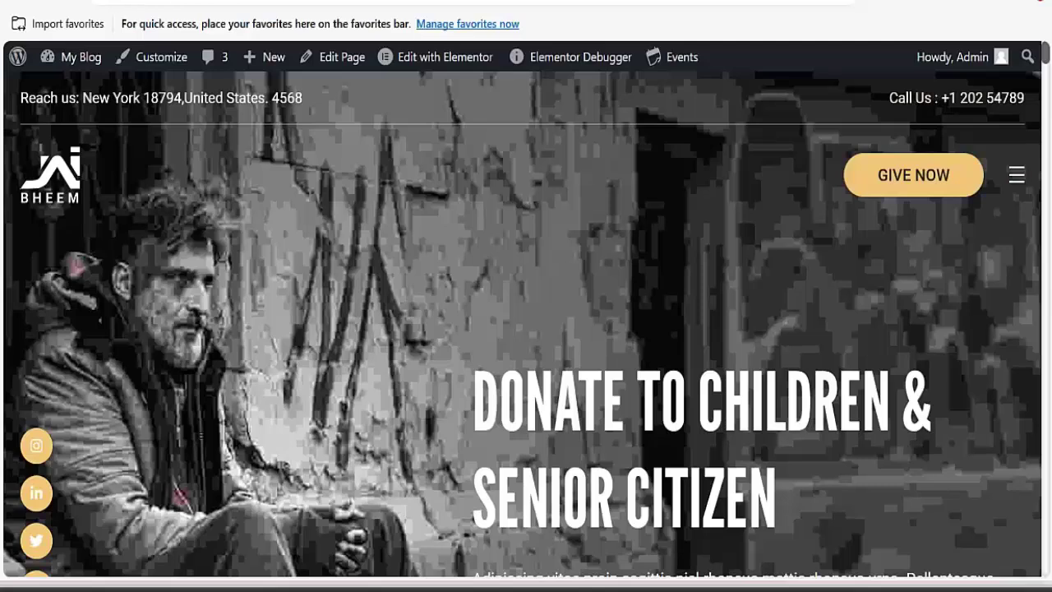
# - Open the My Blog admin Dashboard in a new browser tab
pyautogui.moveTo(73, 64)
pyautogui.rightClick(60, 87)
pyautogui.click(123, 106)
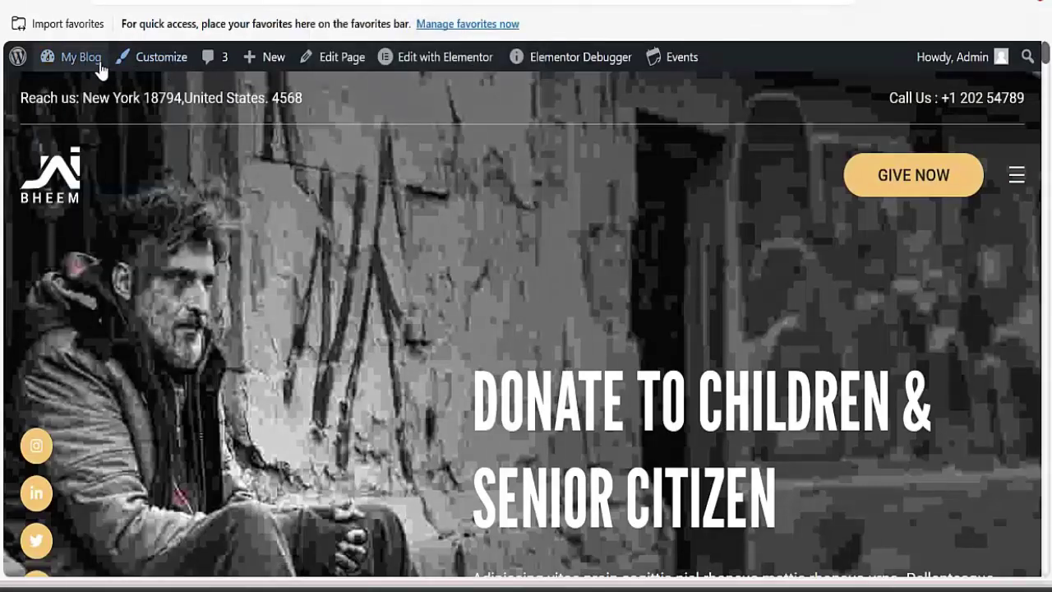
# - Go to the Dashboard, run Update WordPress Database, and continue to the admin area
pyautogui.moveTo(73, 65)
pyautogui.click(66, 90)
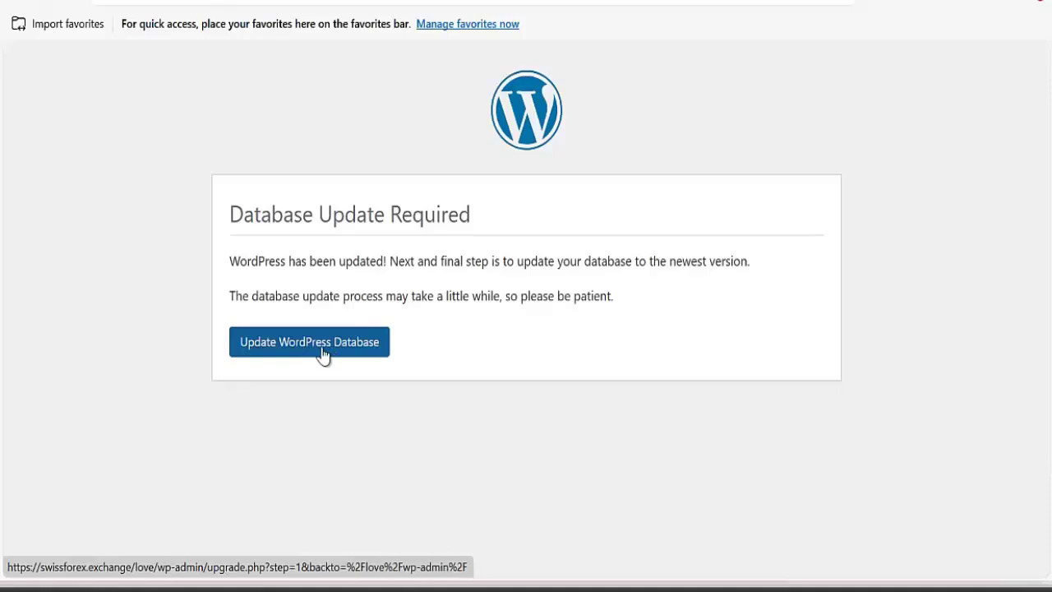
pyautogui.click(312, 355)
pyautogui.click(268, 312)
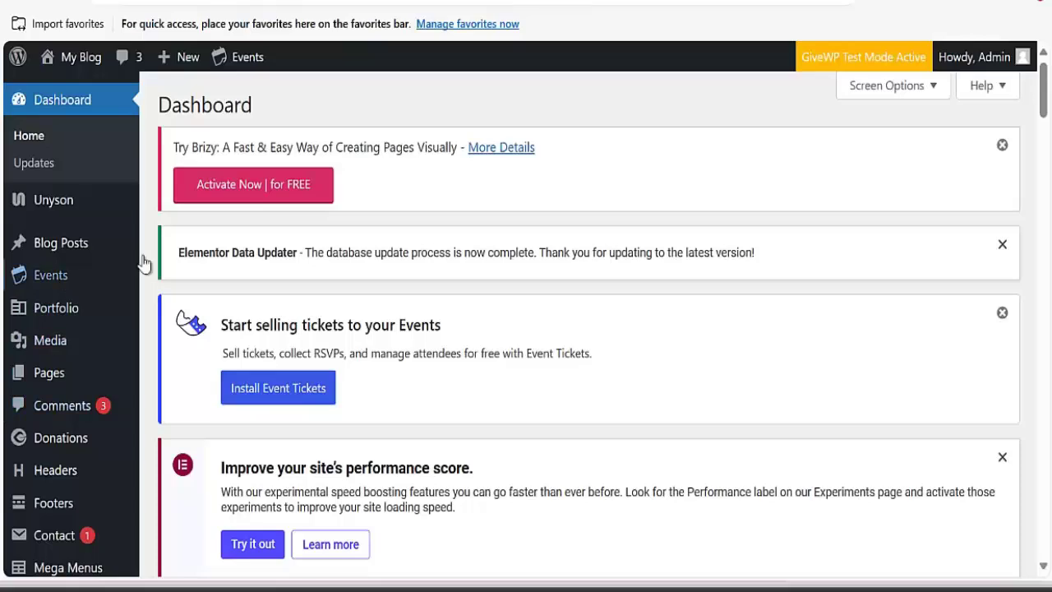
# - Scroll down the Dashboard and dismiss the Popular Apps popup
pyautogui.scroll(-3, 66, 328)
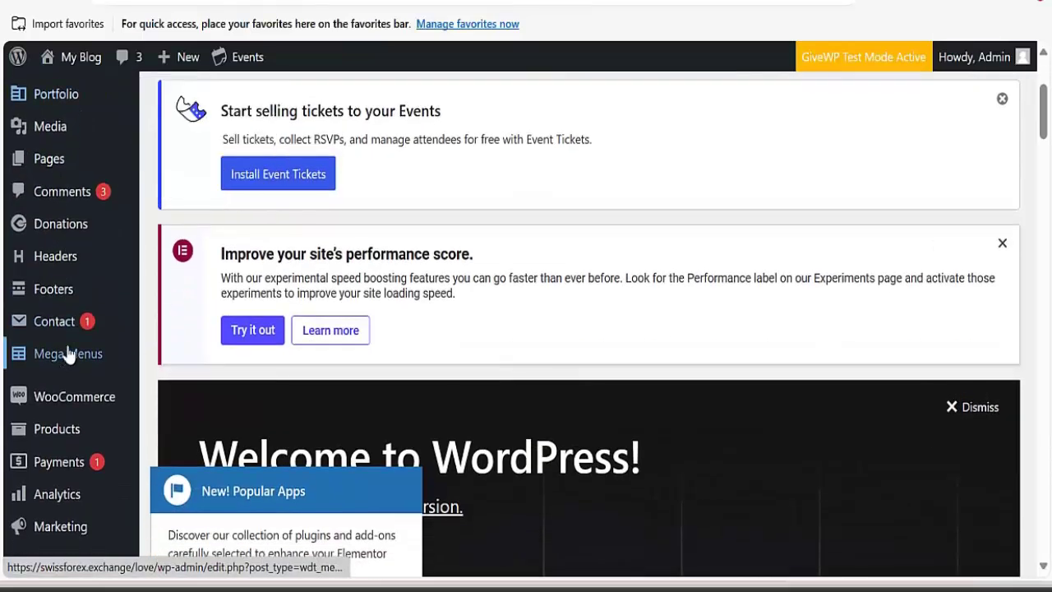
pyautogui.scroll(-2, 75, 435)
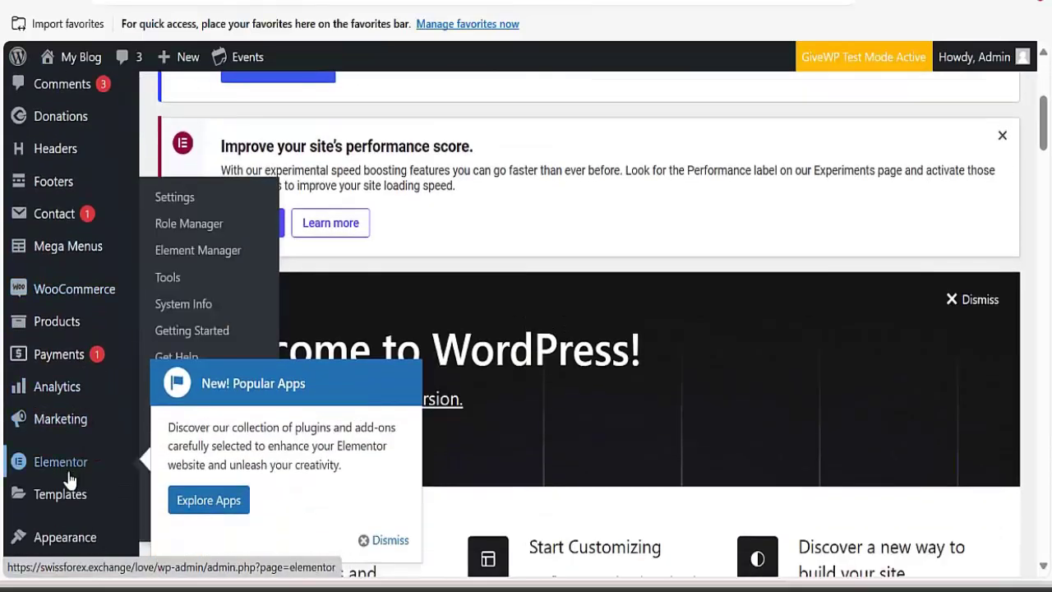
pyautogui.scroll(-1, 72, 493)
pyautogui.scroll(-2, 71, 511)
pyautogui.moveTo(68, 366)
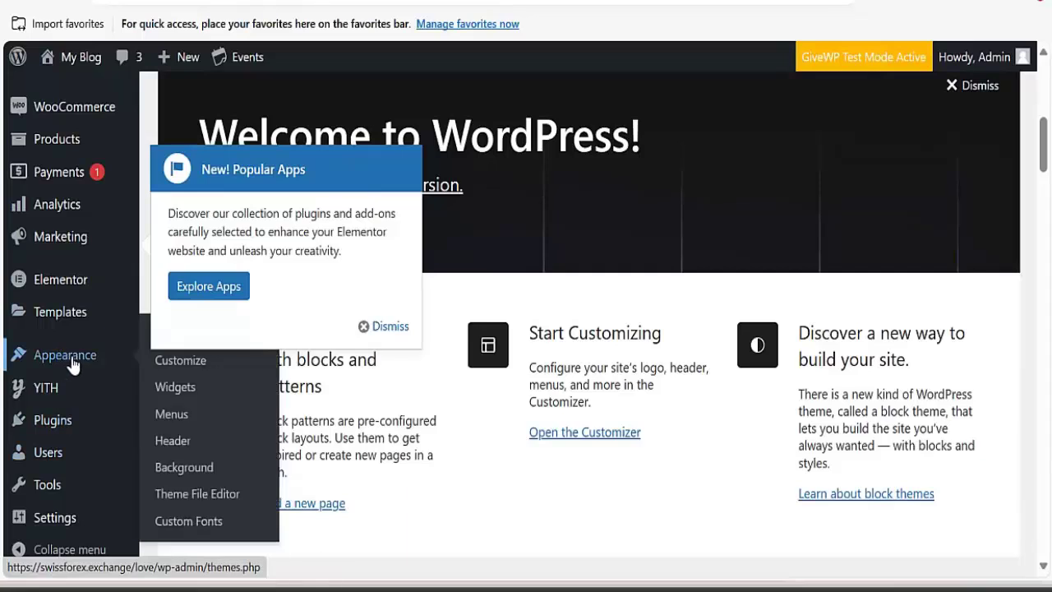
pyautogui.click(371, 326)
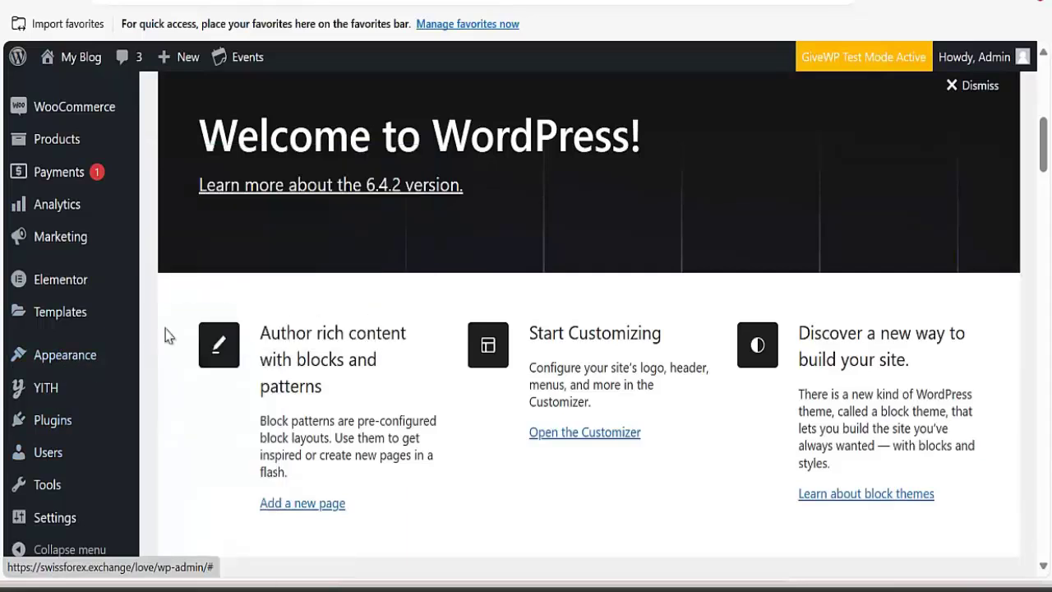
pyautogui.moveTo(47, 361)
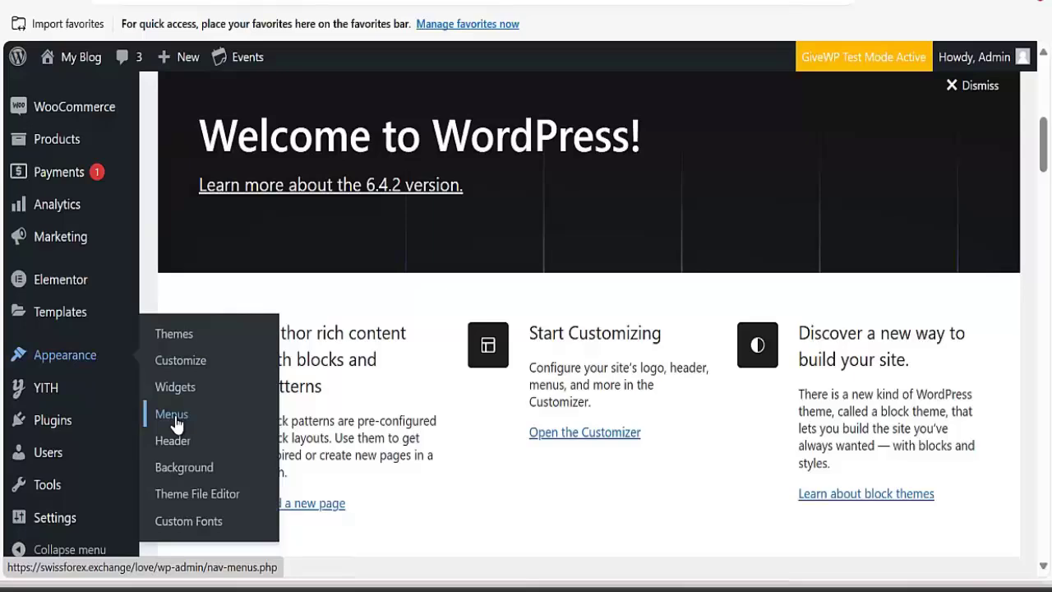
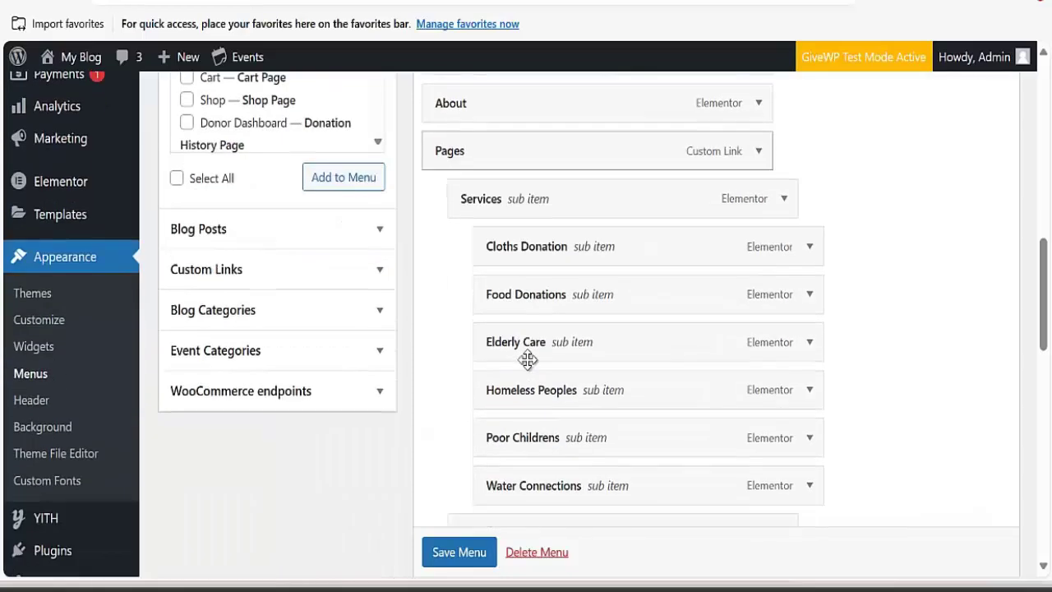
# - Remove the Pages item from the menu
pyautogui.scroll(2, 545, 353)
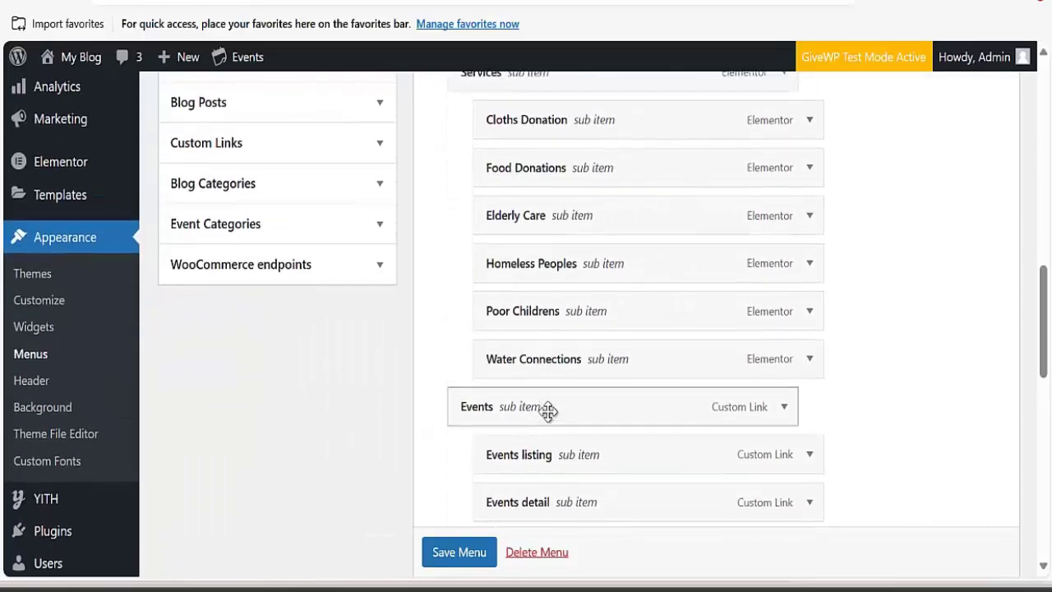
pyautogui.scroll(3, 558, 487)
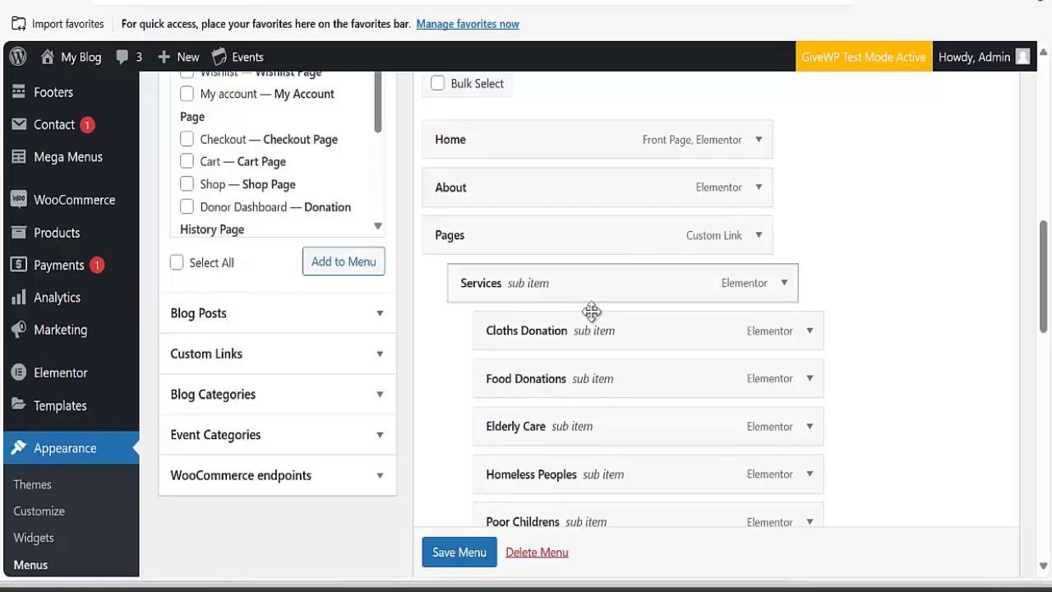
pyautogui.click(757, 237)
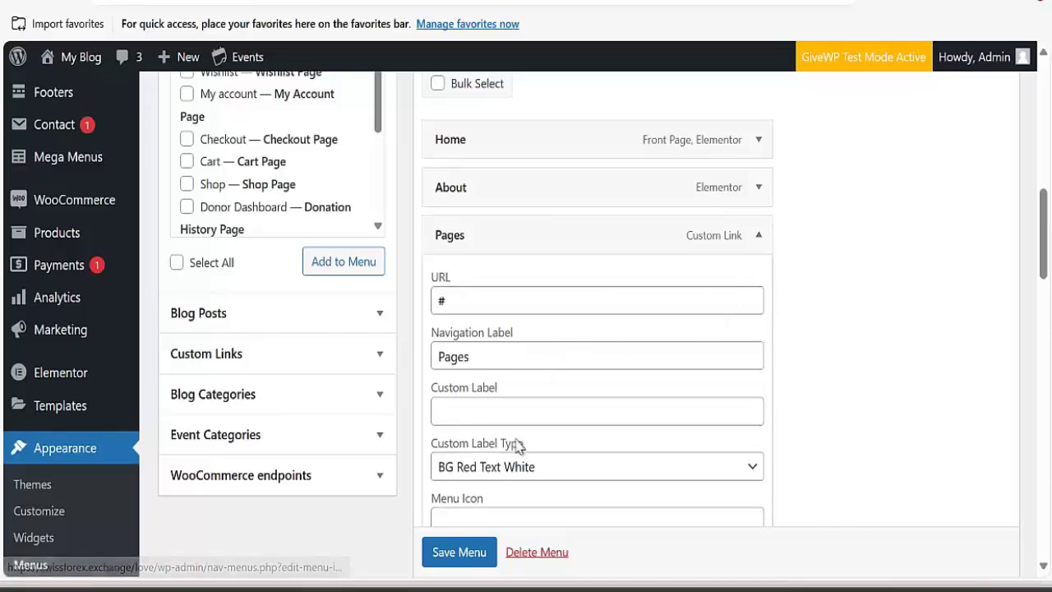
pyautogui.scroll(-3, 493, 440)
pyautogui.scroll(-2, 481, 448)
pyautogui.click(442, 496)
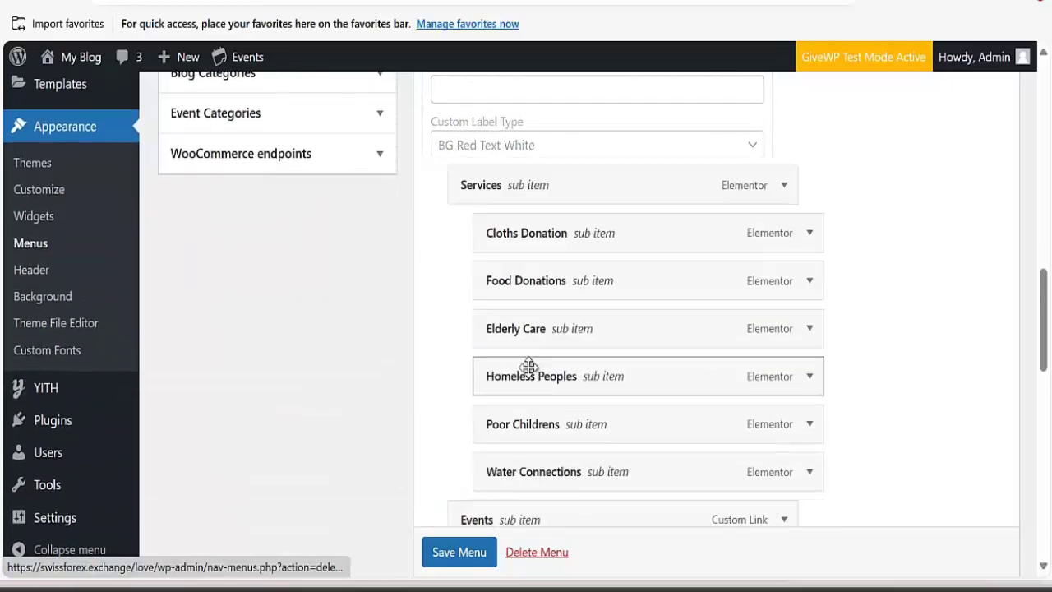
# - Remove the Blog item from the menu
pyautogui.scroll(4, 510, 302)
pyautogui.scroll(-3, 519, 340)
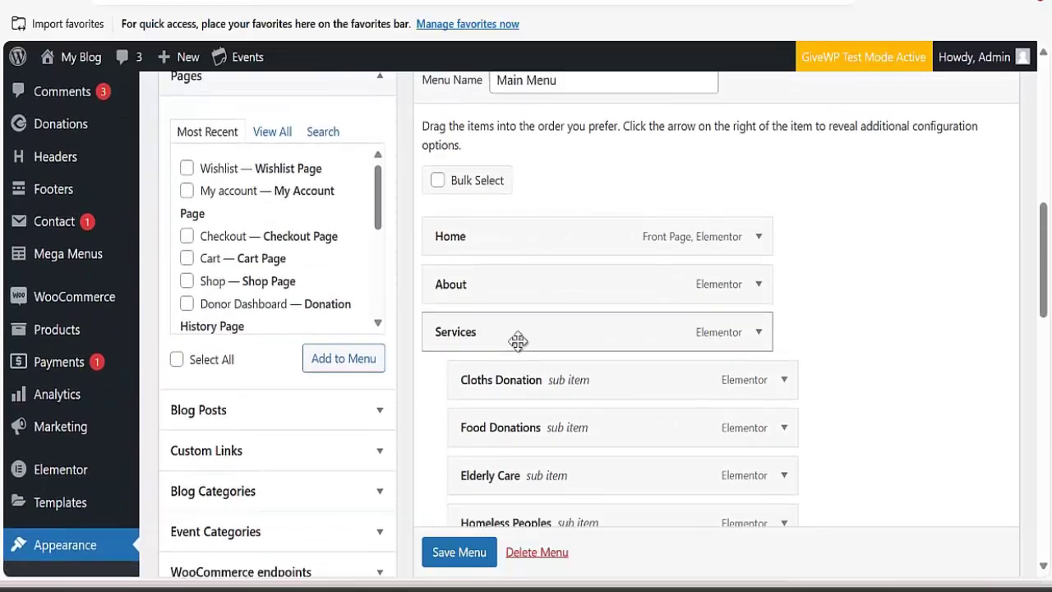
pyautogui.scroll(-1, 493, 267)
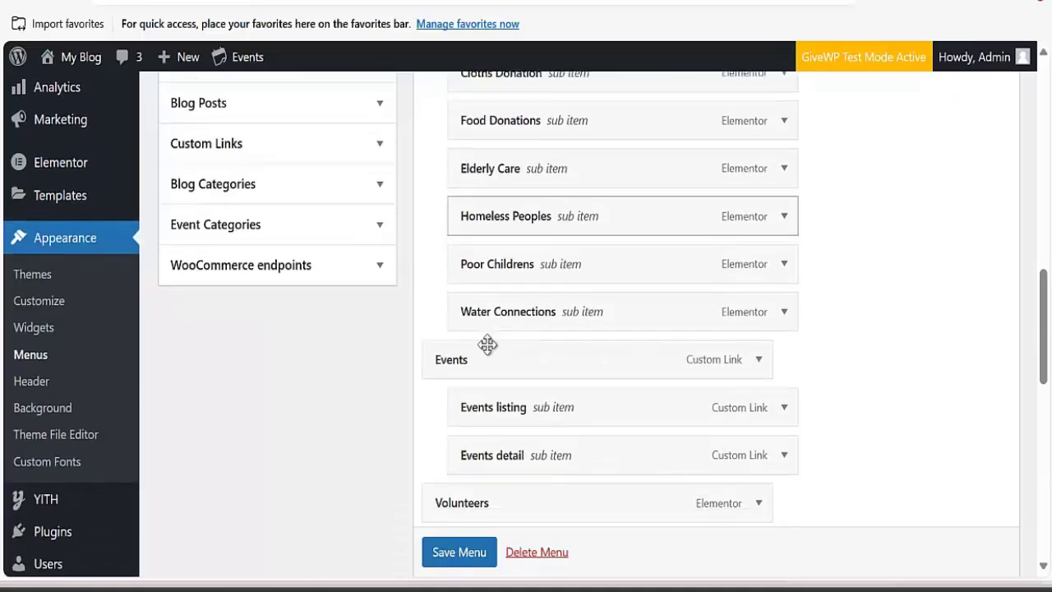
pyautogui.scroll(-3, 502, 364)
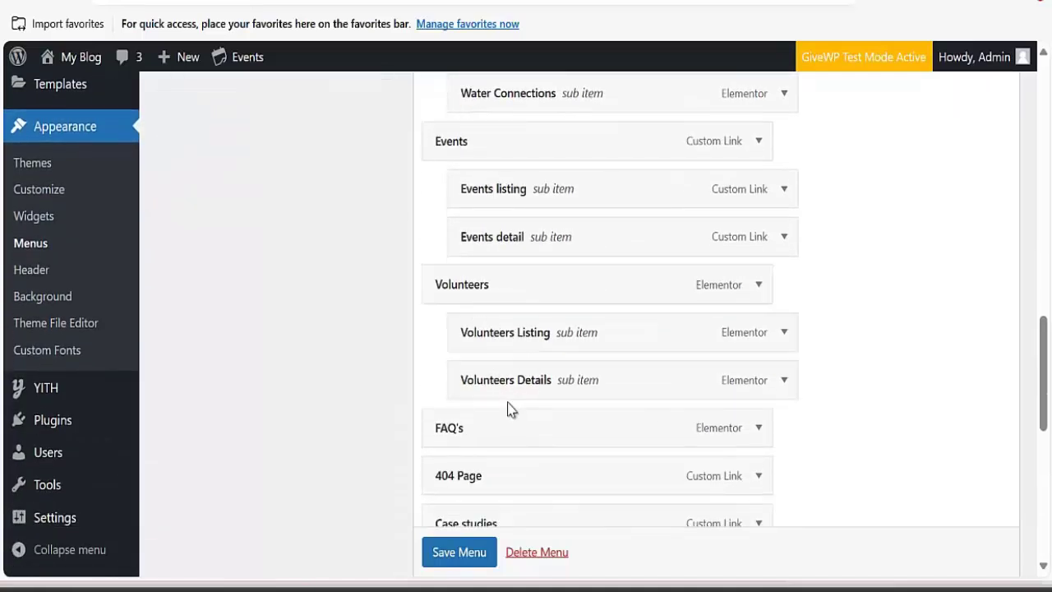
pyautogui.scroll(-1, 497, 361)
pyautogui.scroll(-2, 533, 386)
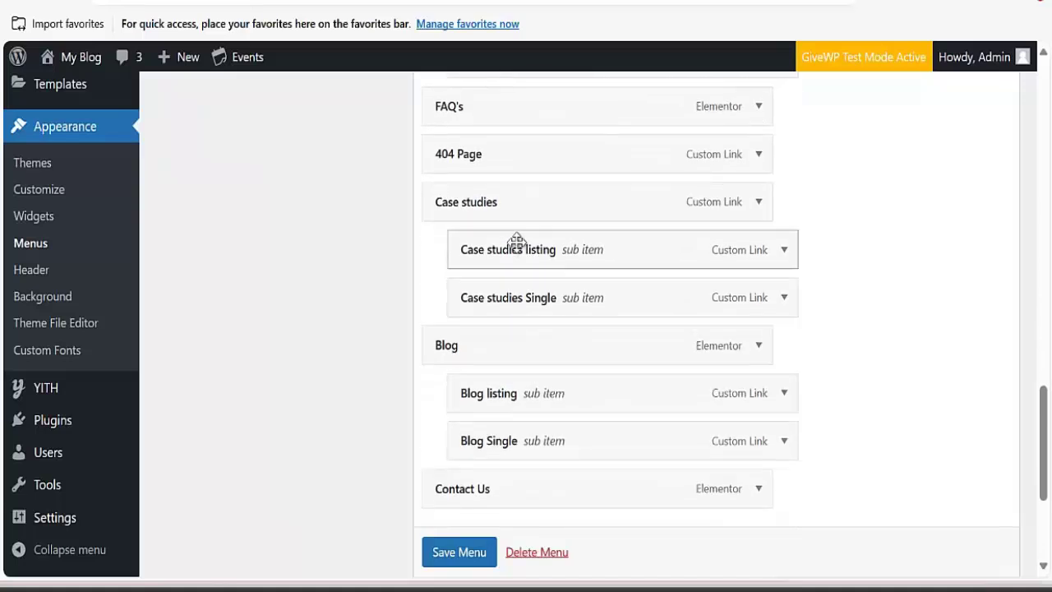
pyautogui.scroll(-2, 526, 378)
pyautogui.scroll(1, 739, 276)
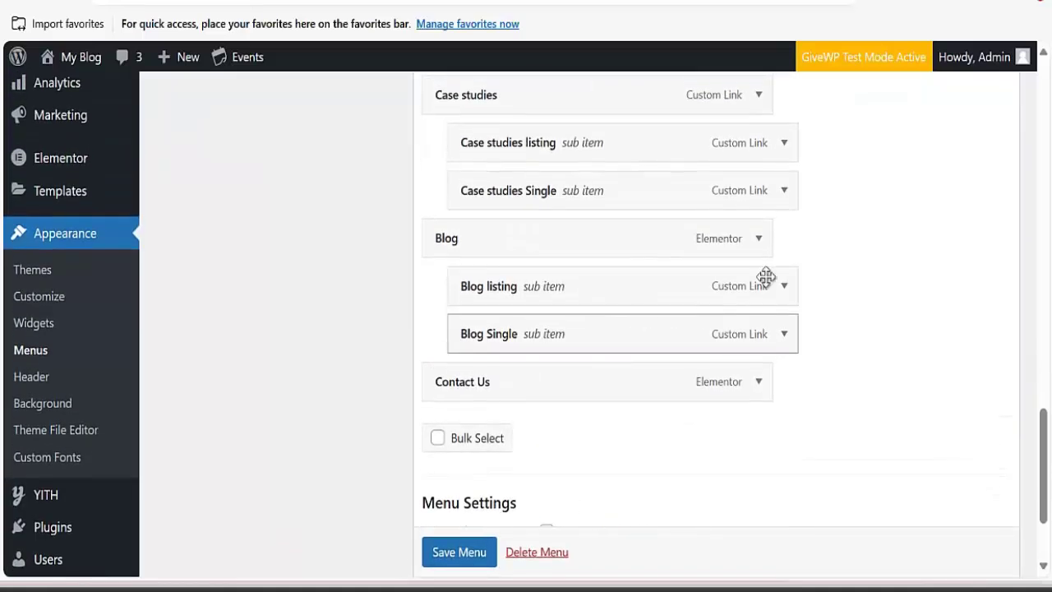
pyautogui.click(757, 247)
pyautogui.scroll(-2, 505, 376)
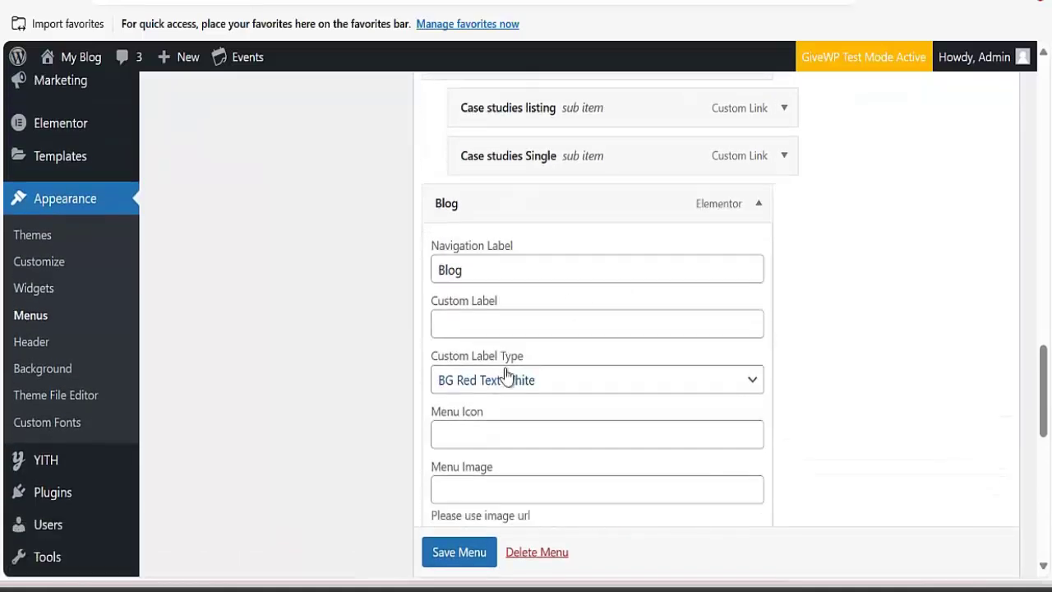
pyautogui.scroll(-2, 460, 410)
pyautogui.click(446, 375)
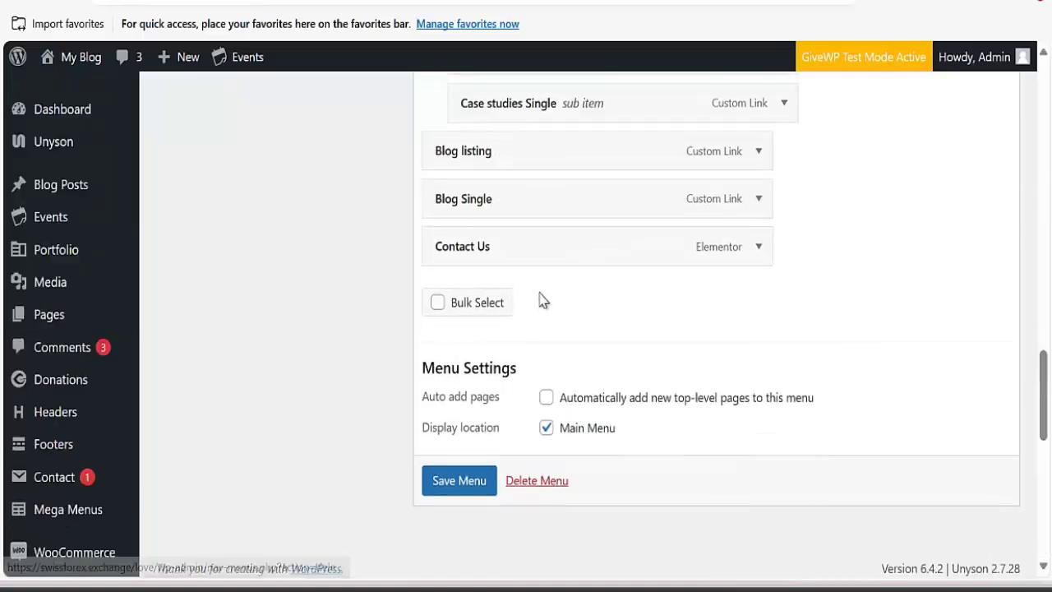
# - Remove the Blog listing item from the menu
pyautogui.scroll(3, 543, 320)
pyautogui.scroll(-2, 649, 369)
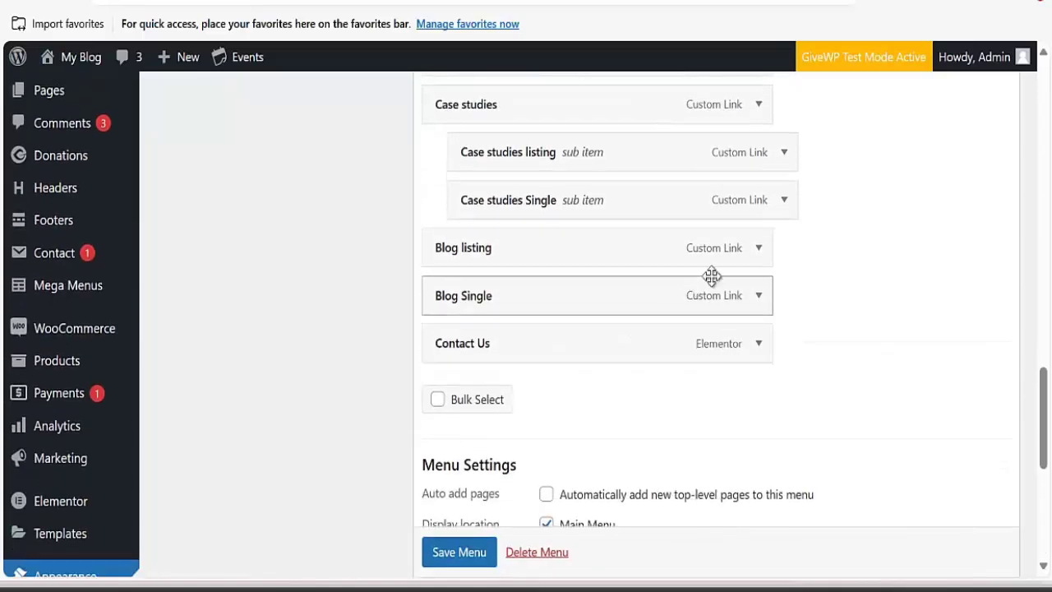
pyautogui.click(754, 251)
pyautogui.scroll(-5, 474, 422)
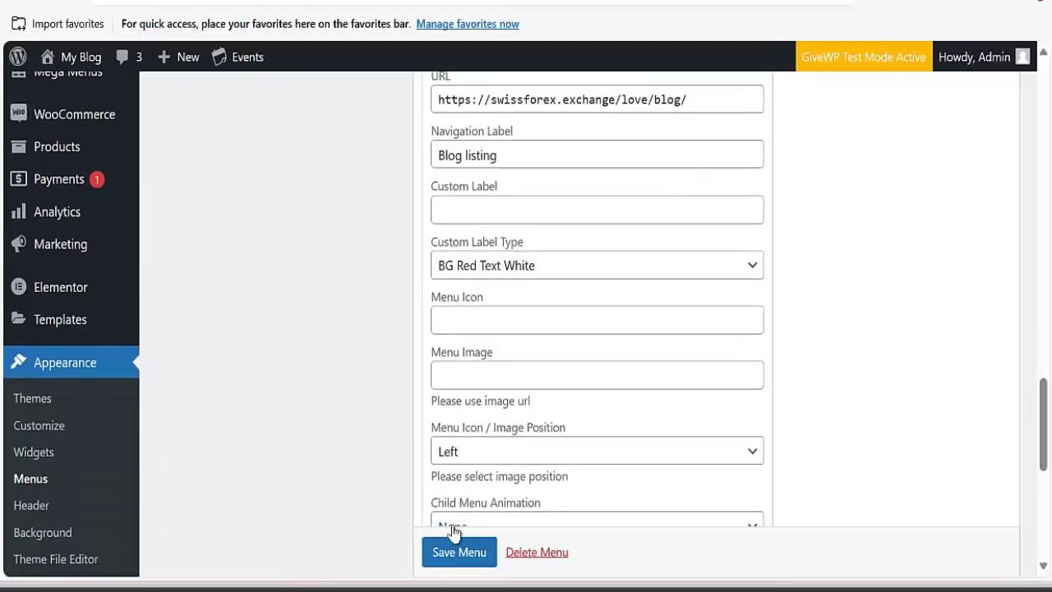
pyautogui.click(451, 407)
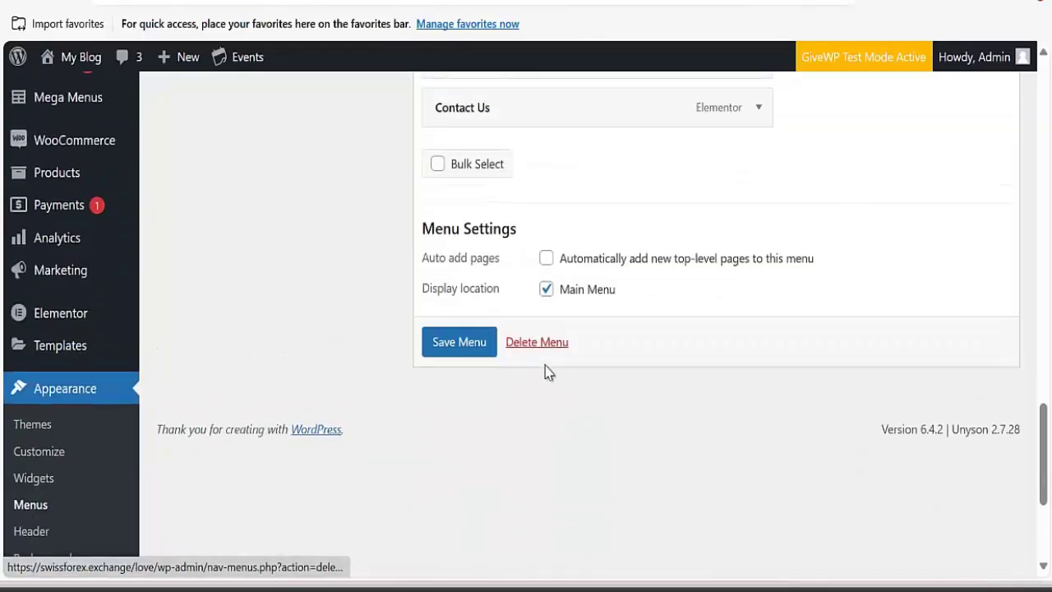
pyautogui.scroll(3, 549, 367)
pyautogui.scroll(2, 551, 365)
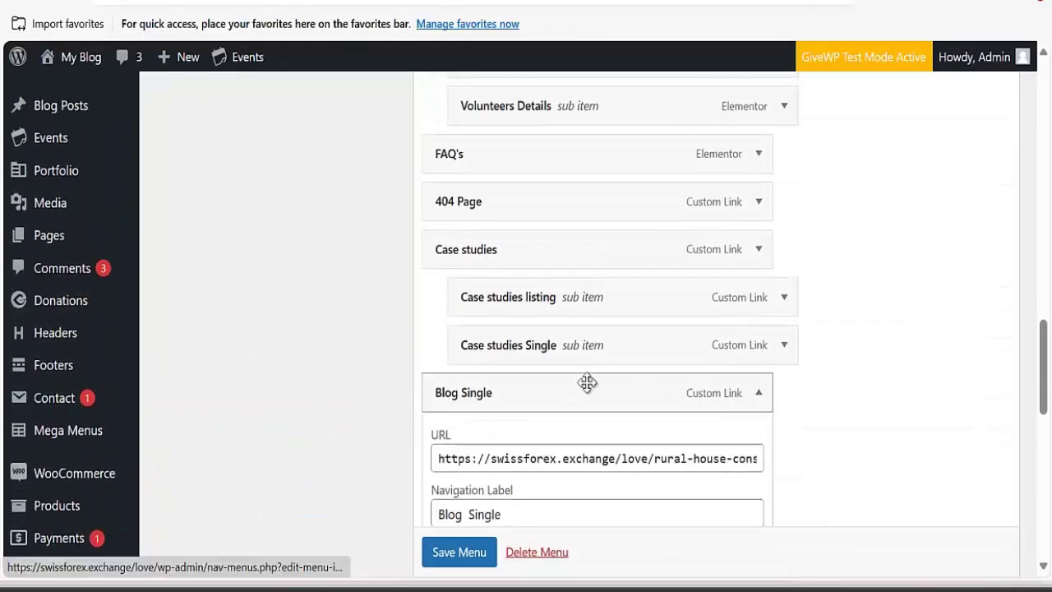
pyautogui.scroll(-3, 474, 403)
pyautogui.scroll(-6, 462, 337)
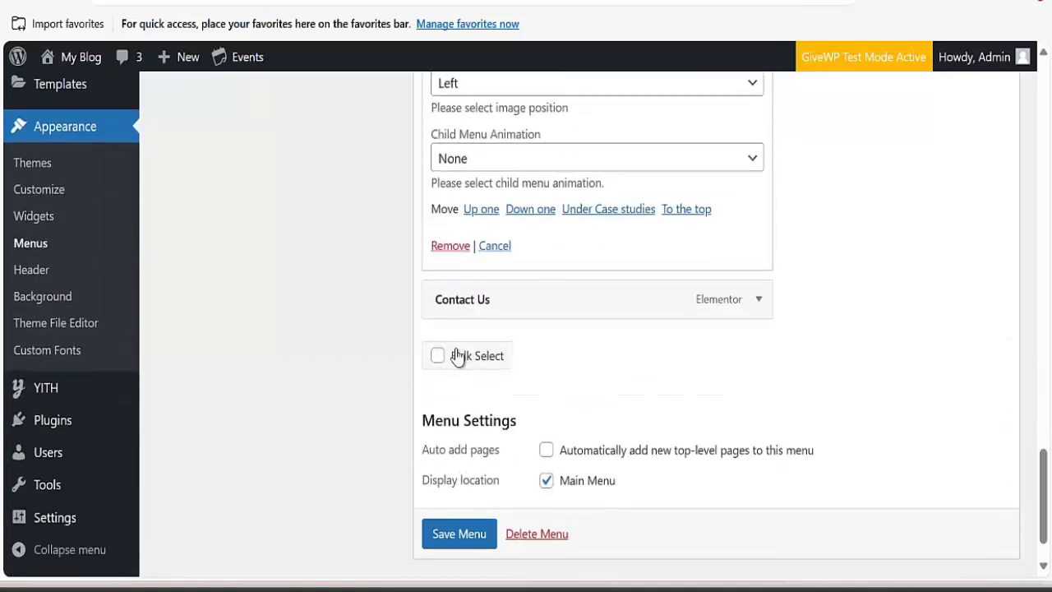
# - Remove the Blog Single and Events items from the menu
pyautogui.click(450, 223)
pyautogui.scroll(6, 524, 353)
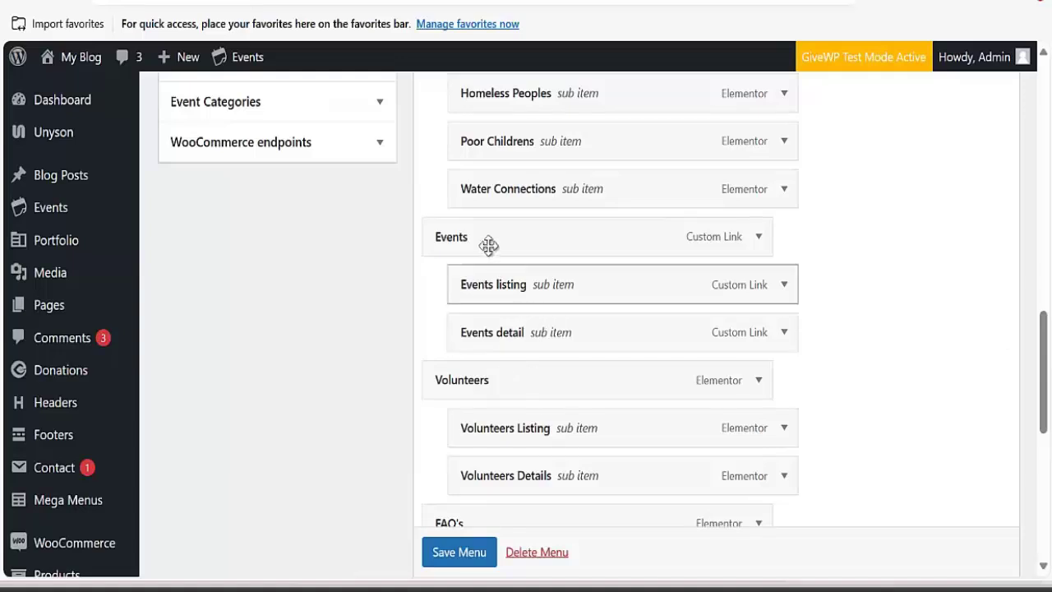
pyautogui.click(759, 238)
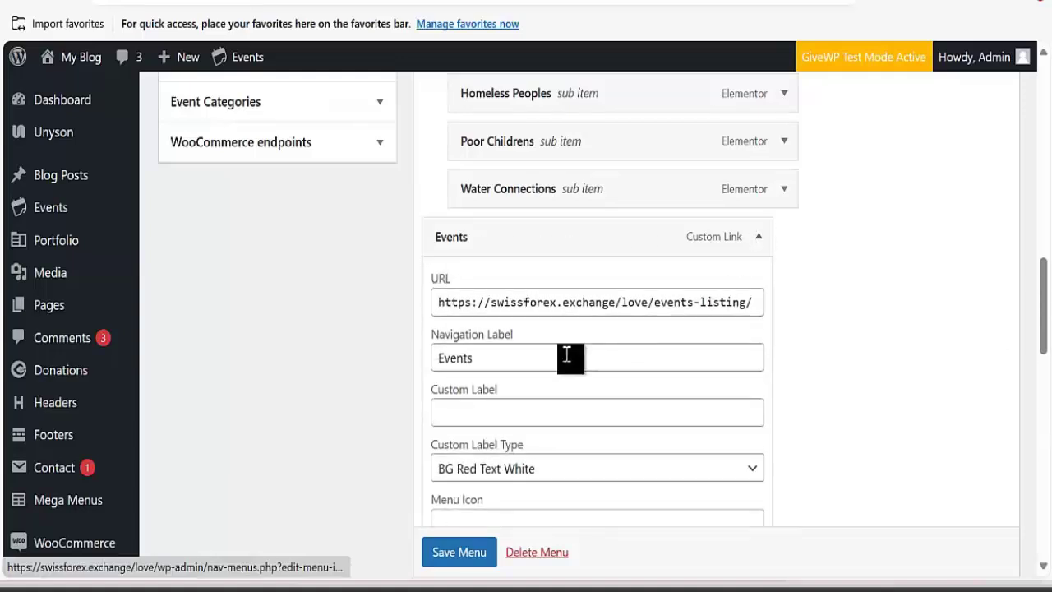
pyautogui.scroll(-7, 558, 348)
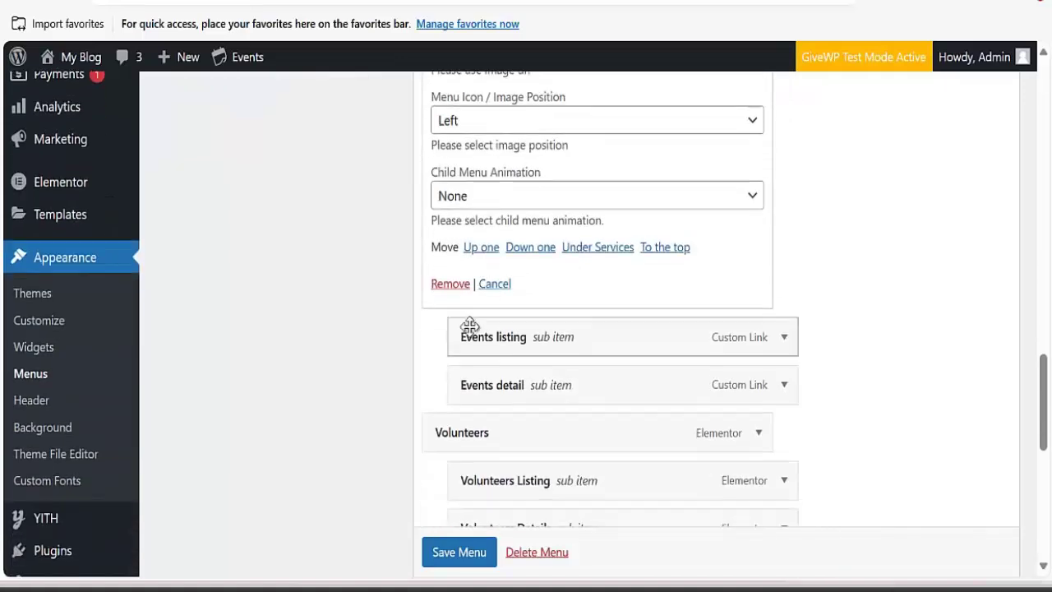
pyautogui.click(450, 282)
pyautogui.scroll(5, 585, 349)
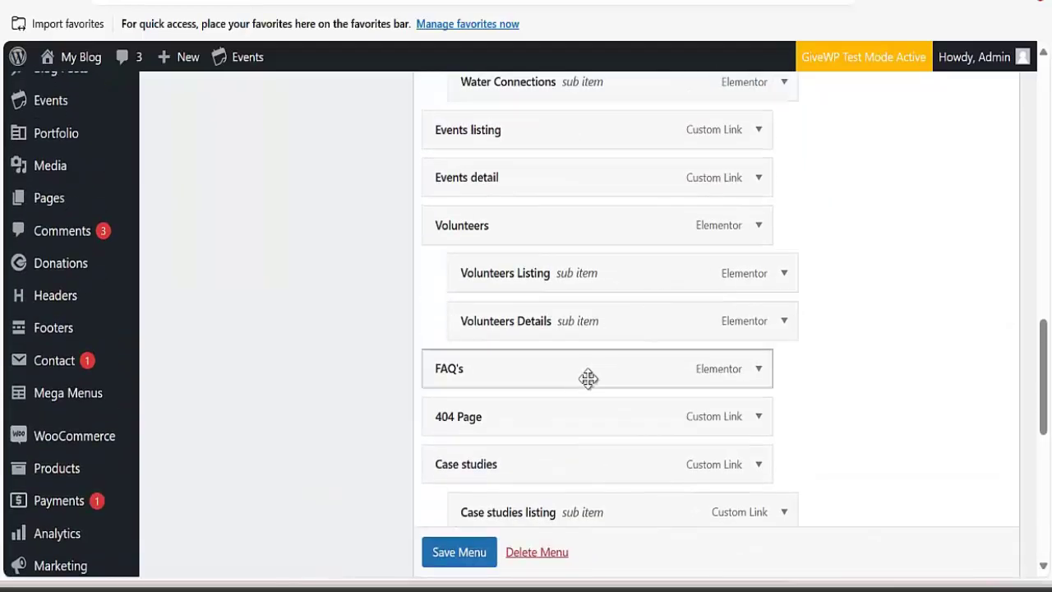
pyautogui.scroll(-2, 588, 378)
pyautogui.scroll(4, 573, 399)
pyautogui.scroll(-1, 539, 370)
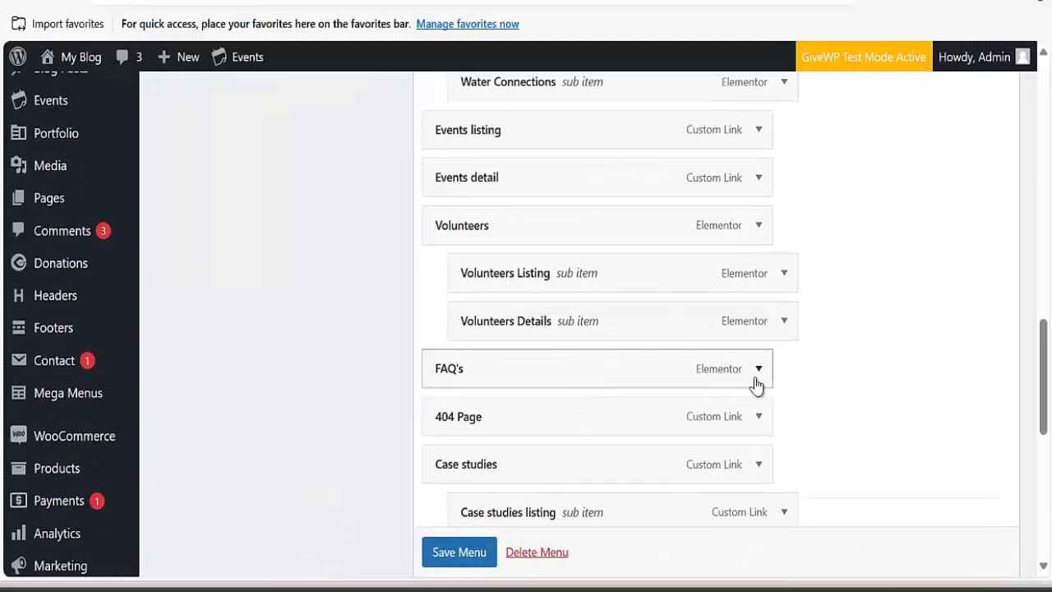
# - Remove the 404 Page and Events listing items from the menu
pyautogui.click(757, 417)
pyautogui.scroll(-5, 607, 399)
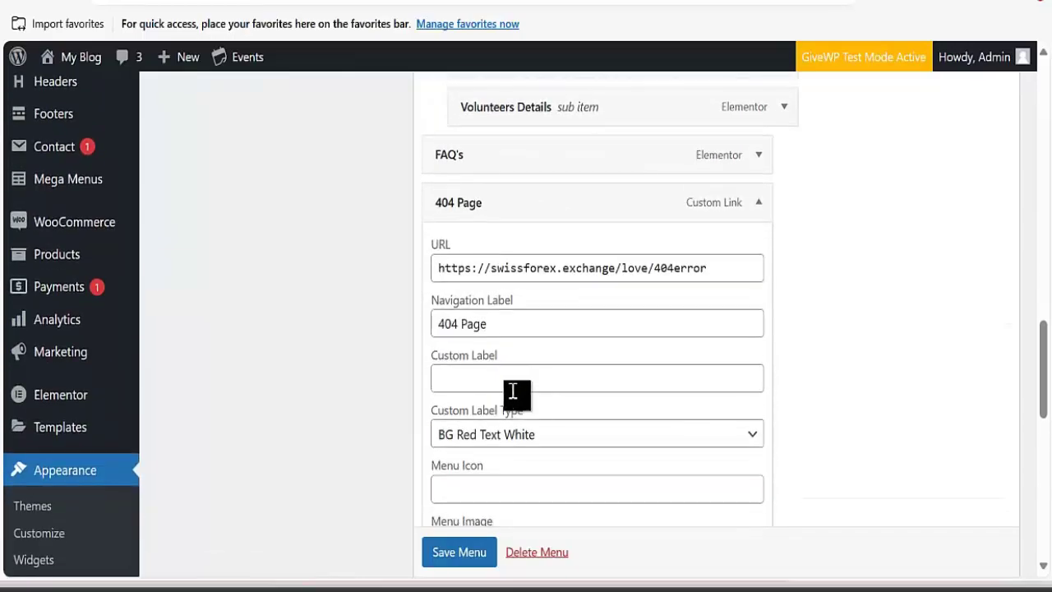
pyautogui.scroll(-3, 487, 399)
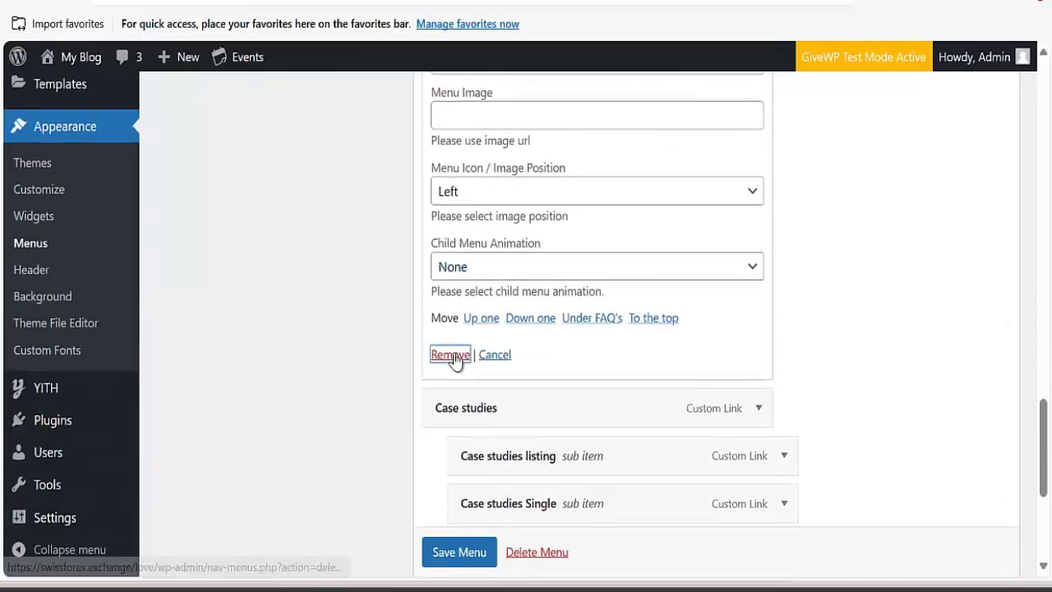
pyautogui.click(460, 357)
pyautogui.scroll(15, 525, 359)
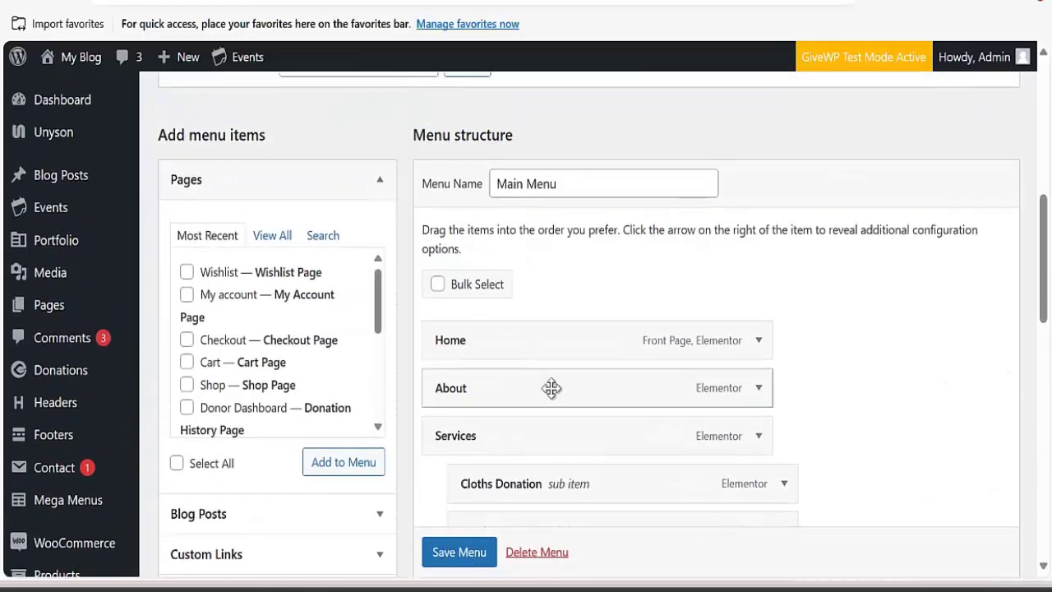
pyautogui.scroll(-1, 687, 402)
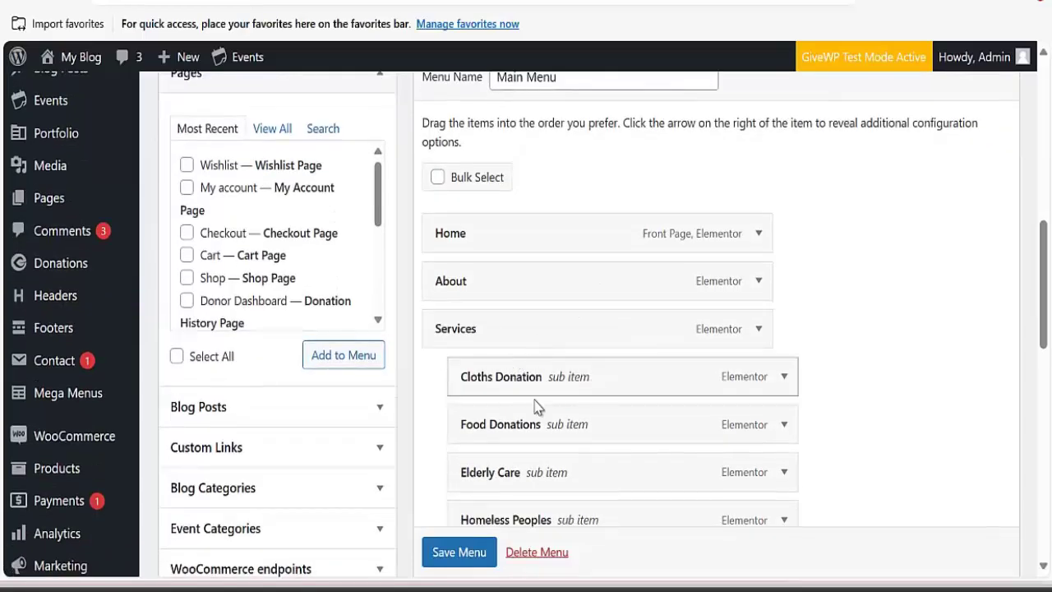
pyautogui.scroll(-2, 535, 407)
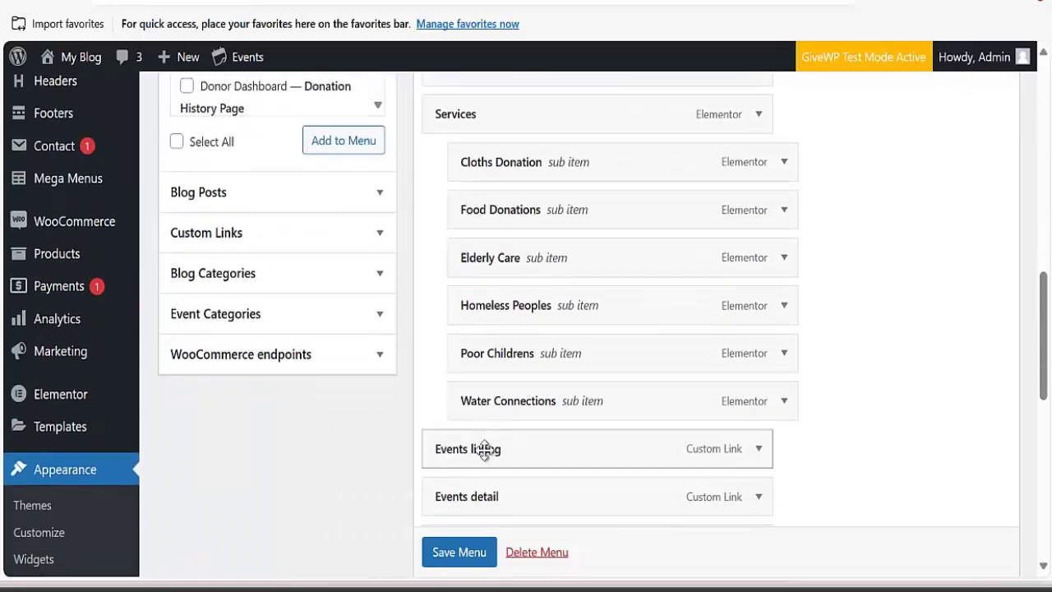
pyautogui.scroll(-1, 599, 397)
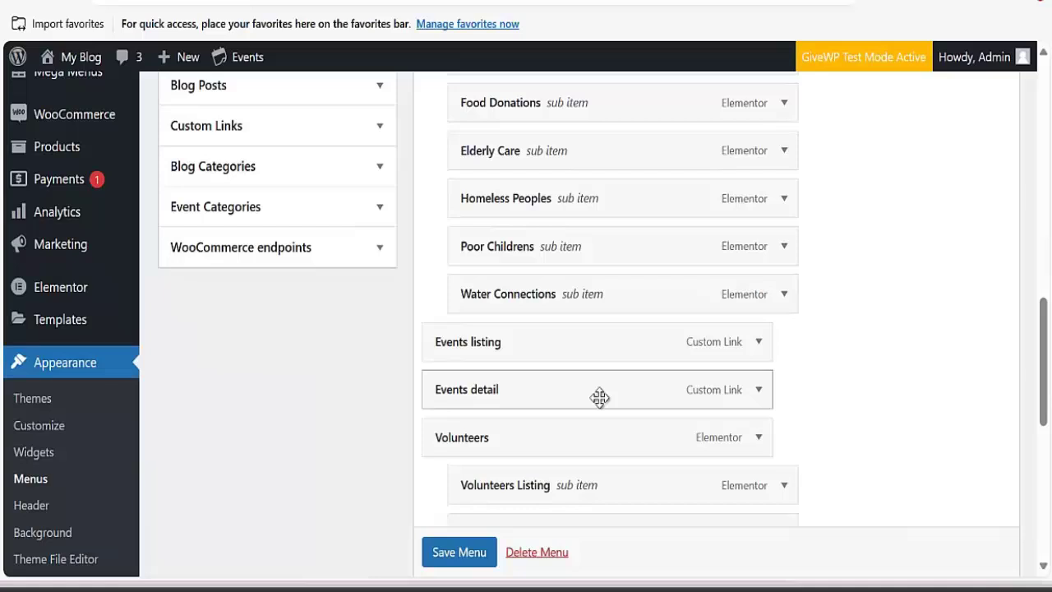
pyautogui.click(758, 345)
pyautogui.scroll(-5, 500, 404)
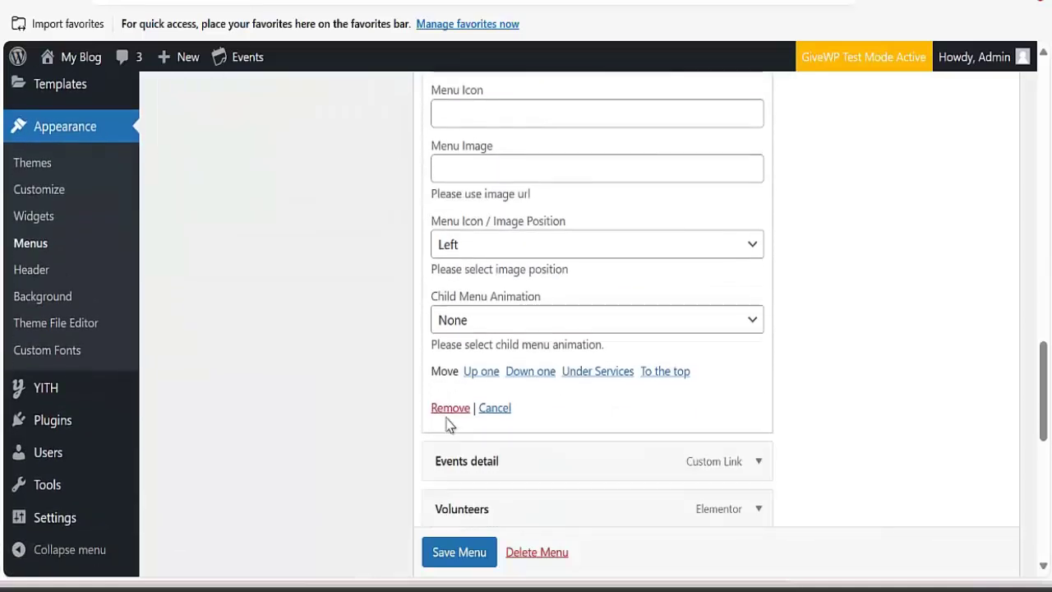
pyautogui.click(451, 407)
pyautogui.scroll(3, 559, 364)
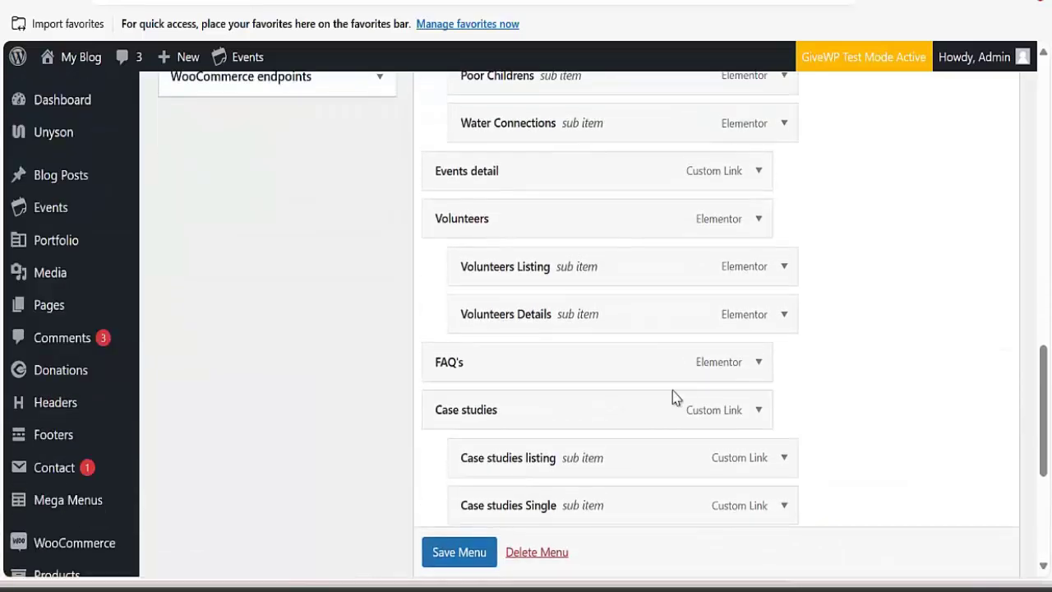
# - Remove the FAQ and Events detail items from the menu
pyautogui.click(756, 363)
pyautogui.scroll(-3, 521, 422)
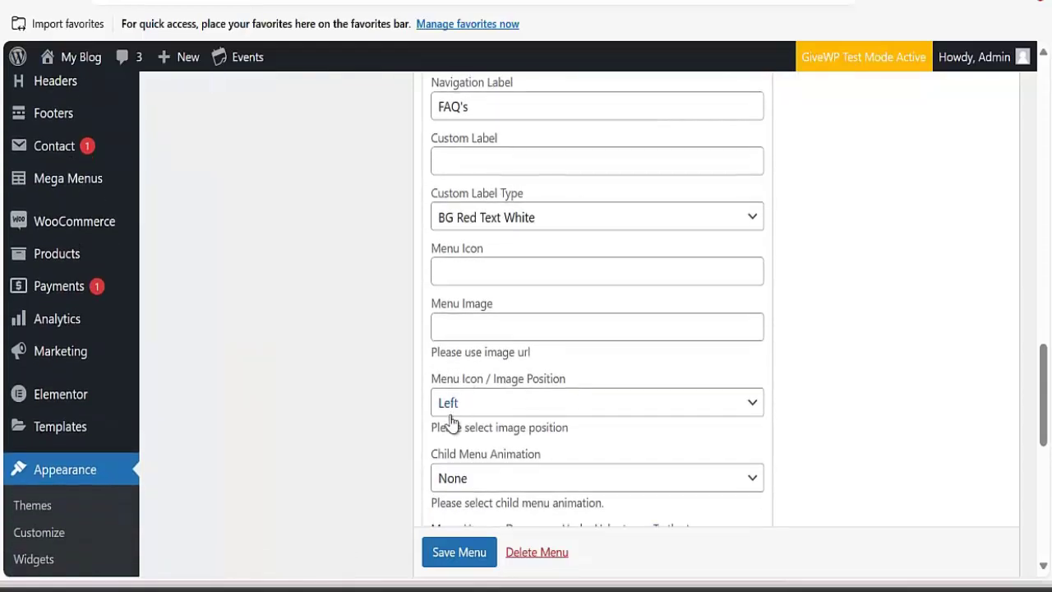
pyautogui.scroll(-3, 450, 422)
pyautogui.click(439, 392)
pyautogui.scroll(5, 505, 400)
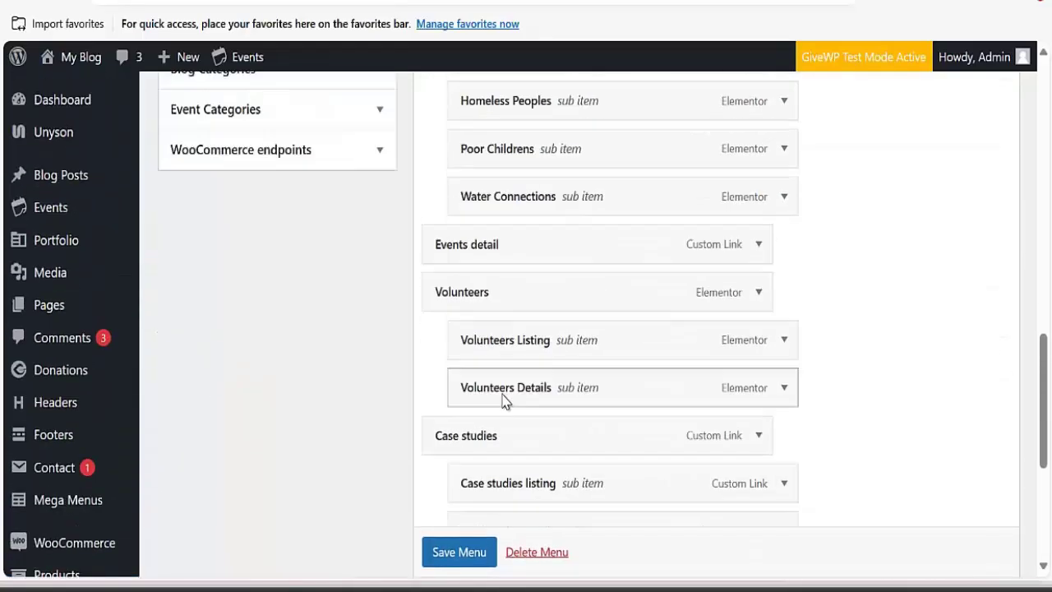
pyautogui.scroll(2, 504, 400)
pyautogui.click(758, 388)
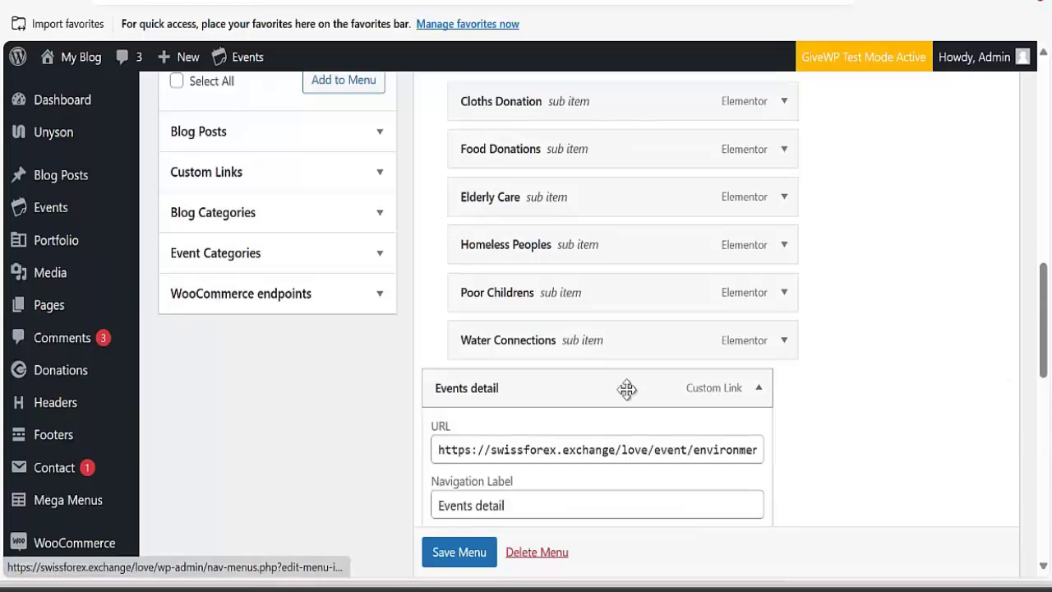
pyautogui.scroll(-10, 463, 395)
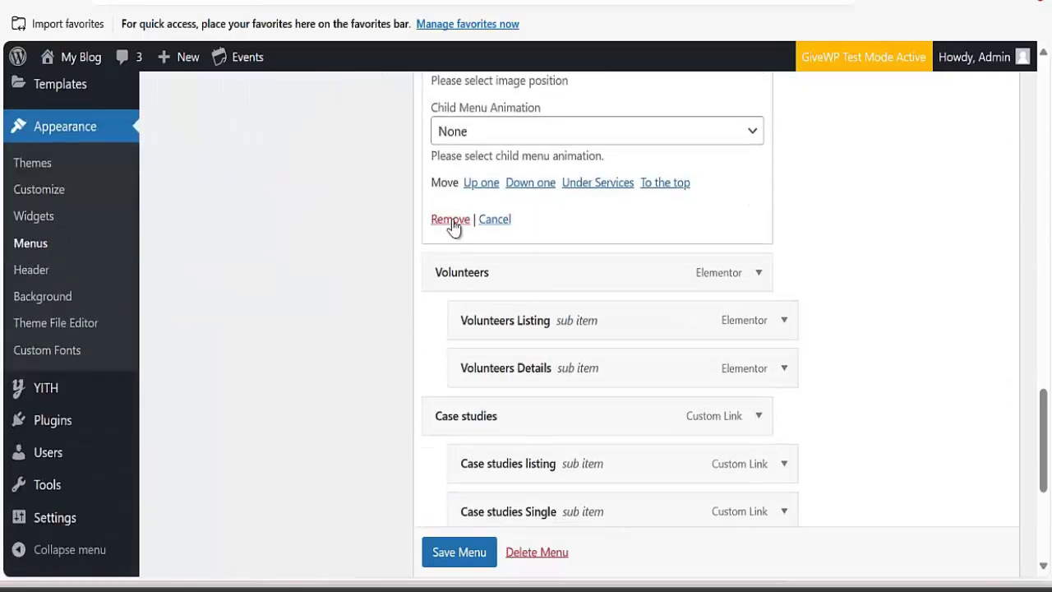
pyautogui.click(452, 221)
pyautogui.scroll(6, 452, 322)
pyautogui.scroll(5, 463, 354)
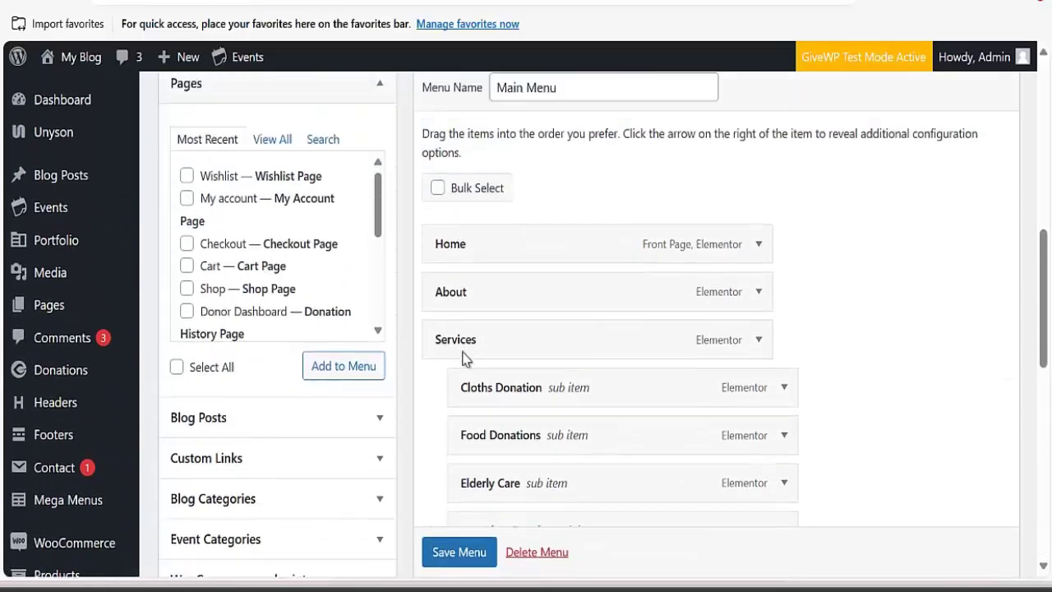
pyautogui.scroll(-5, 466, 411)
# - Save the Main Menu and confirm the 'Main Menu has been updated' notice
pyautogui.scroll(-1, 470, 557)
pyautogui.click(465, 552)
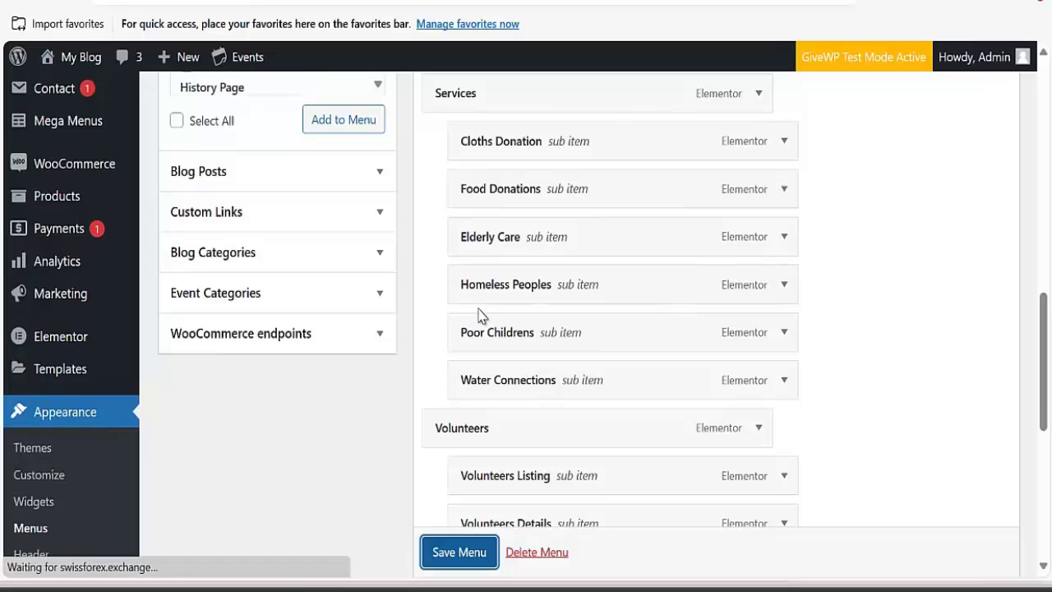
pyautogui.scroll(-2, 90, 394)
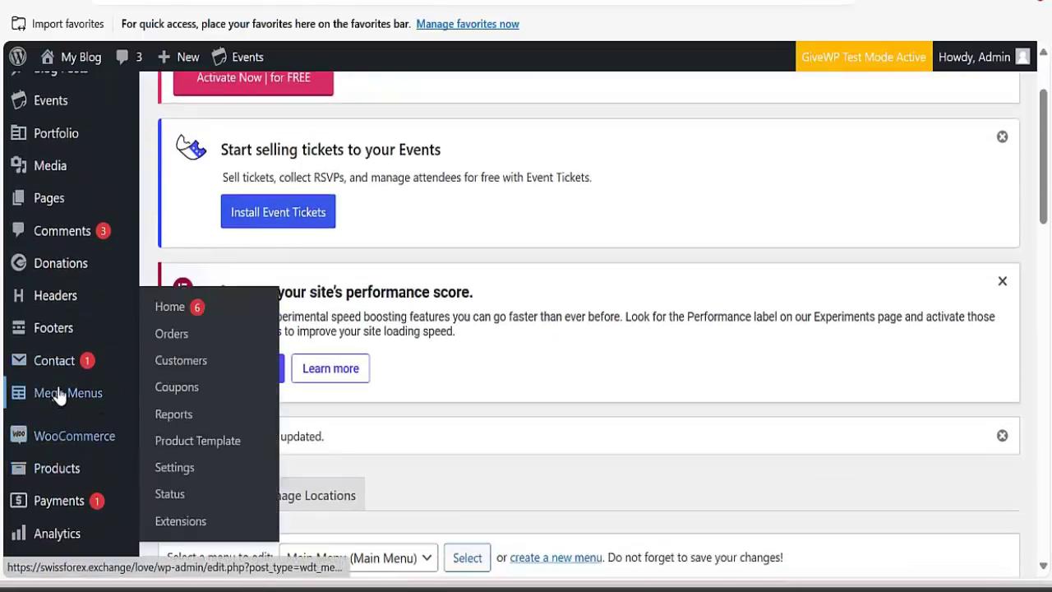
pyautogui.scroll(2, 57, 336)
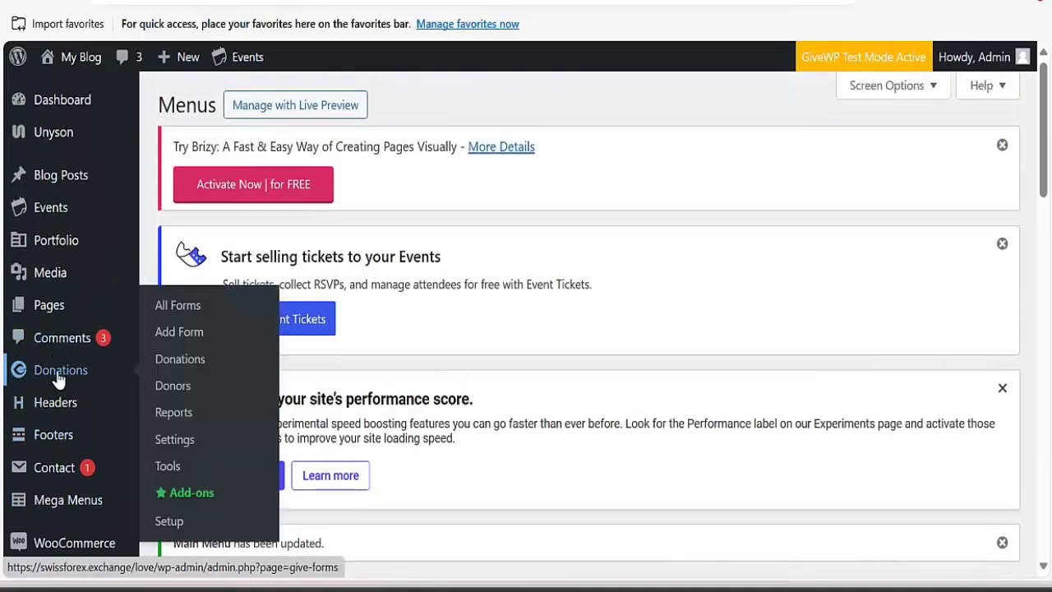
# - Open Donations > Settings in a new browser tab
pyautogui.rightClick(174, 445)
pyautogui.click(207, 162)
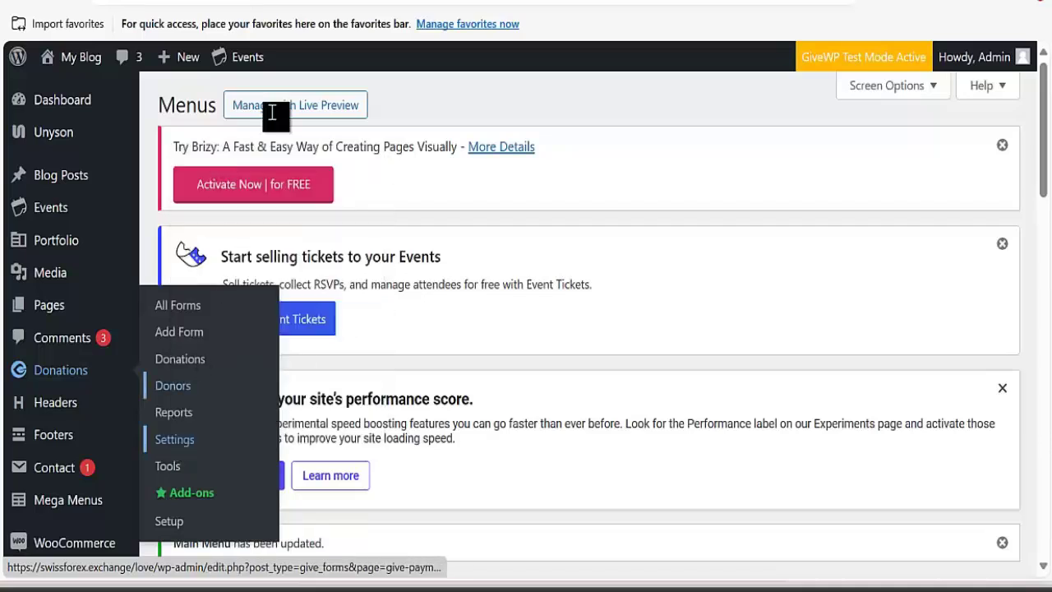
pyautogui.moveTo(64, 380)
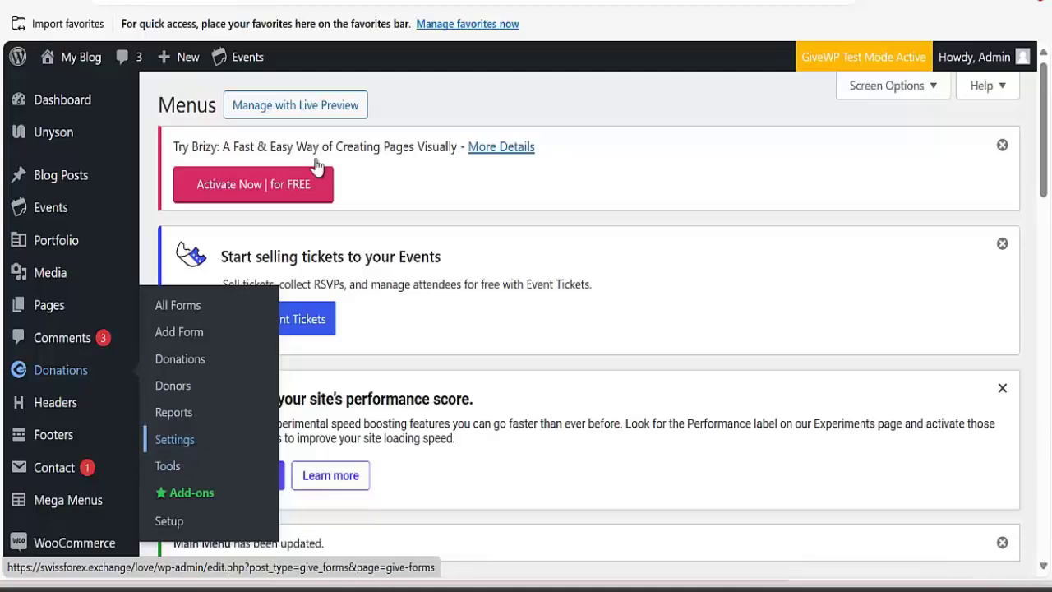
# - Check the Success Page dropdown without choosing, then review the Failed Donation and Donor Dashboard options
pyautogui.scroll(-5, 390, 271)
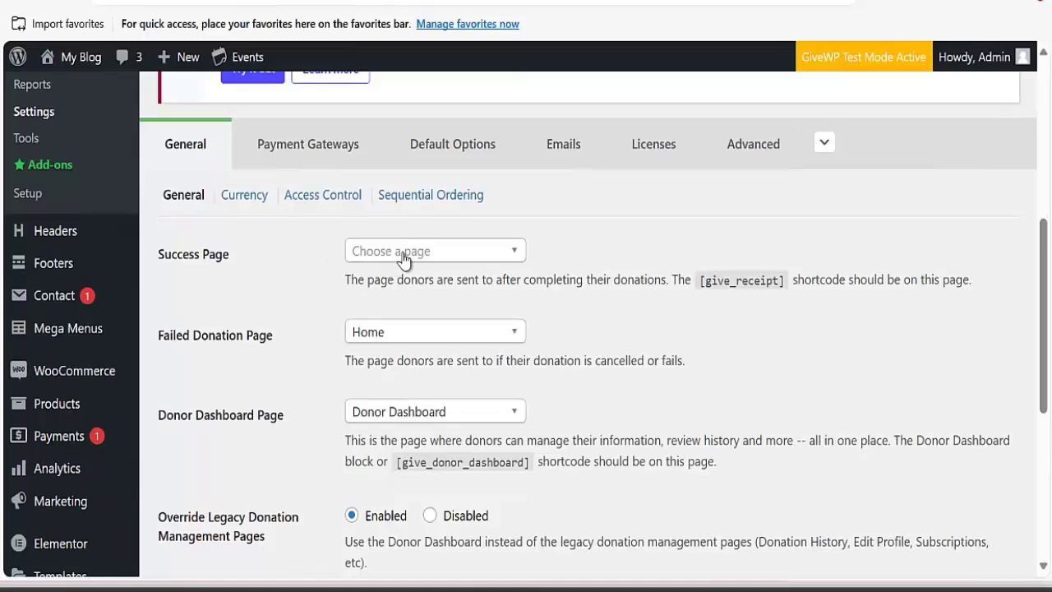
pyautogui.click(404, 253)
pyautogui.scroll(-8, 395, 353)
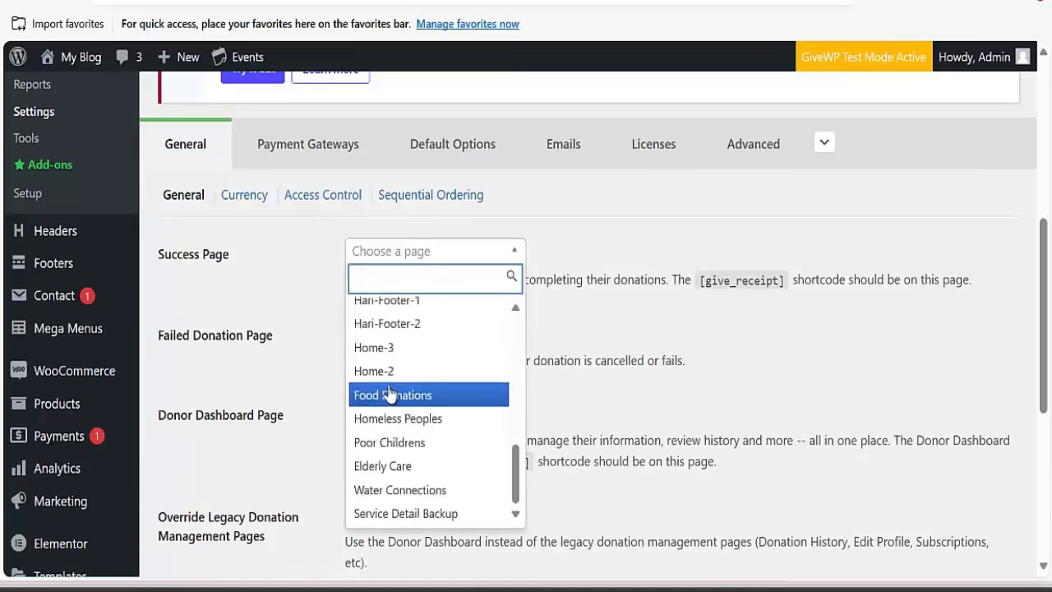
pyautogui.scroll(8, 408, 447)
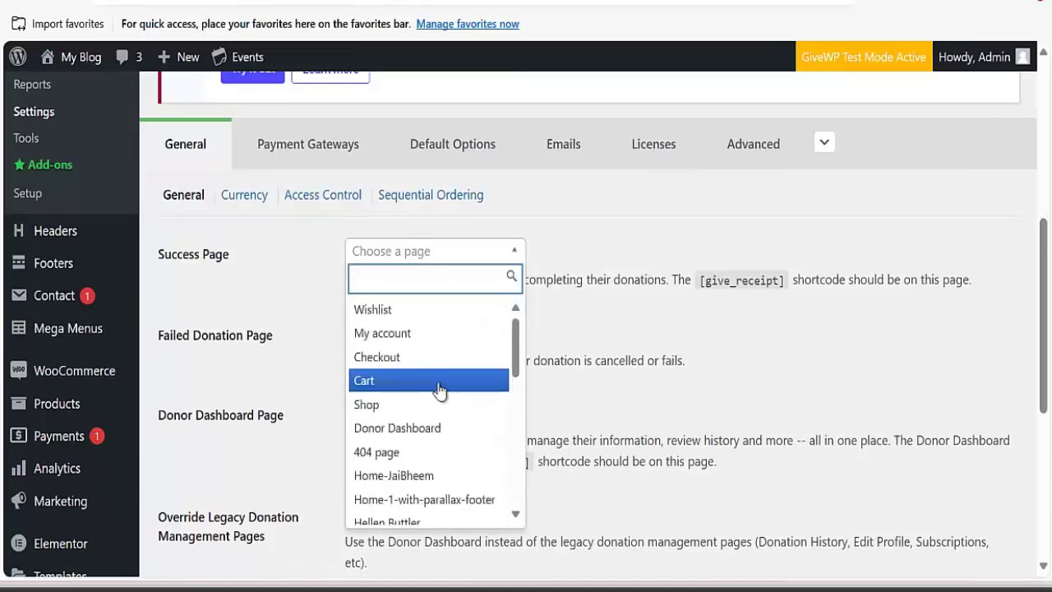
pyautogui.click(702, 397)
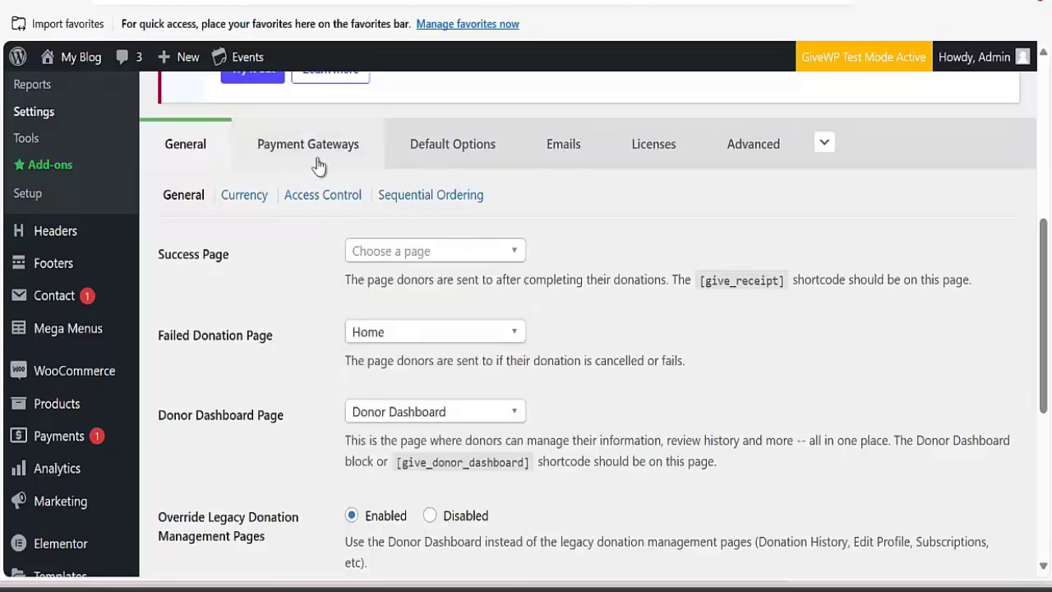
pyautogui.scroll(-4, 275, 293)
pyautogui.scroll(15, 320, 337)
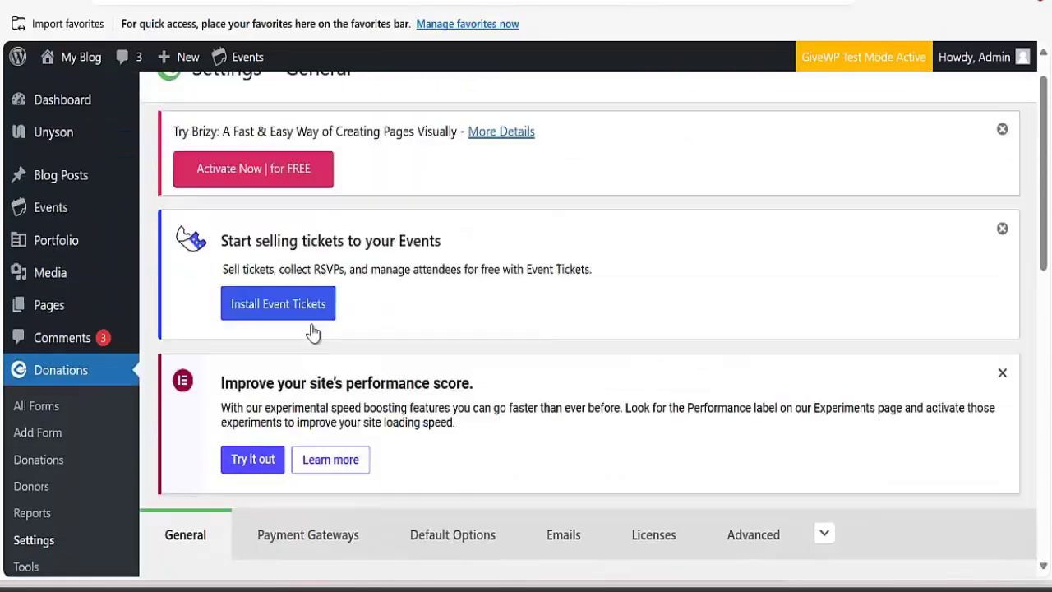
pyautogui.scroll(-1, 206, 354)
pyautogui.scroll(-1, 368, 469)
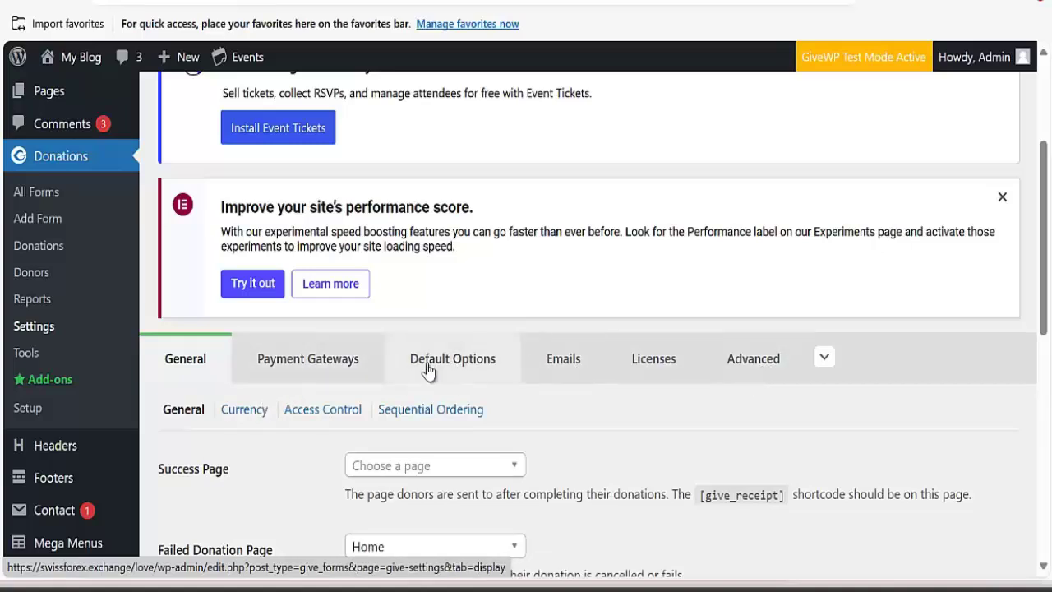
pyautogui.scroll(-1, 288, 351)
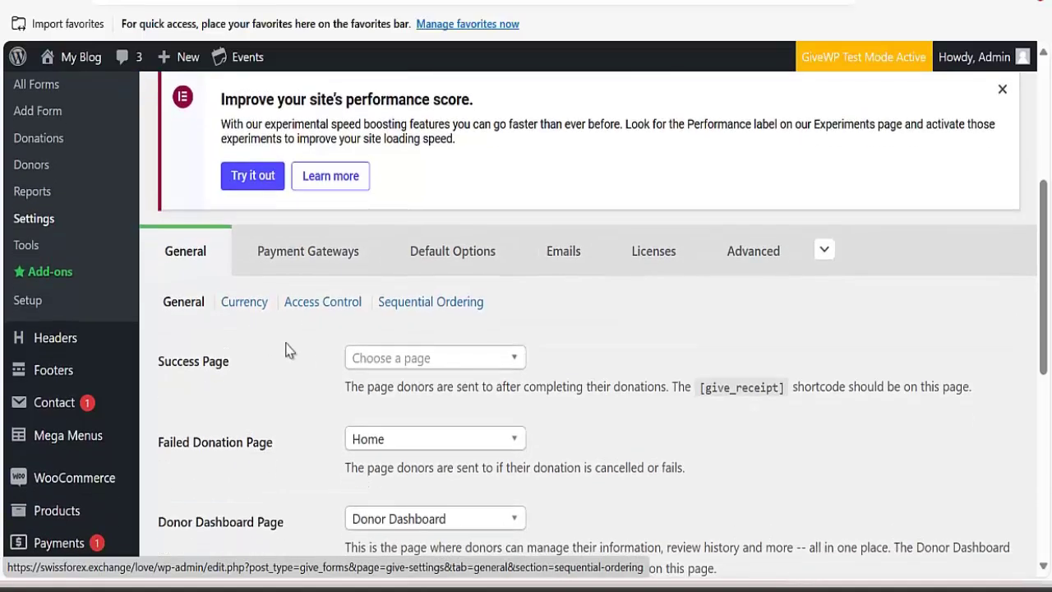
# - In the Currency settings, keep US Dollars as the donation currency
pyautogui.click(245, 302)
pyautogui.scroll(-5, 356, 324)
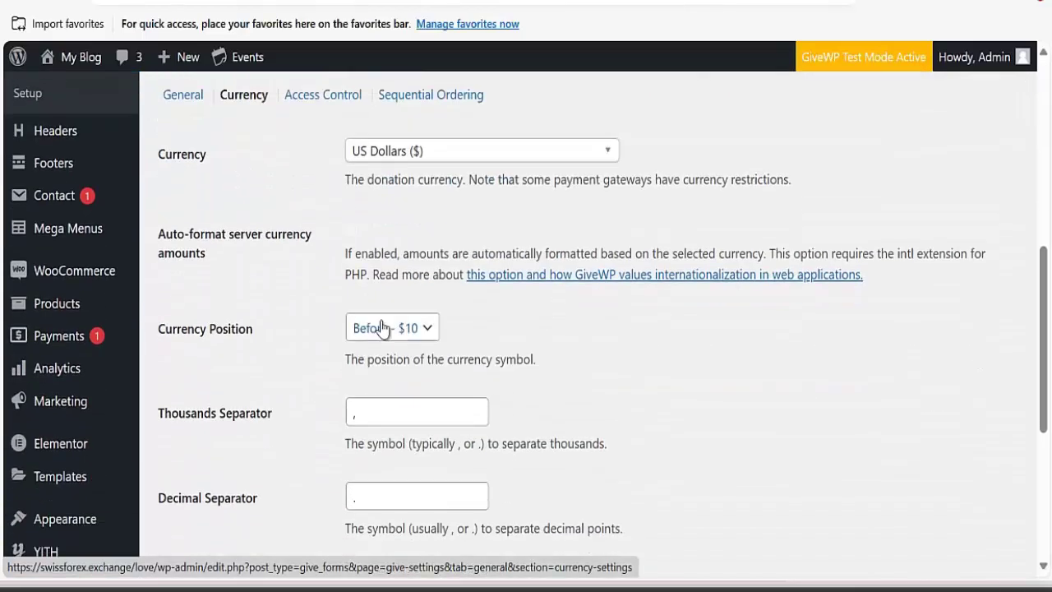
pyautogui.click(451, 156)
pyautogui.scroll(-5, 431, 337)
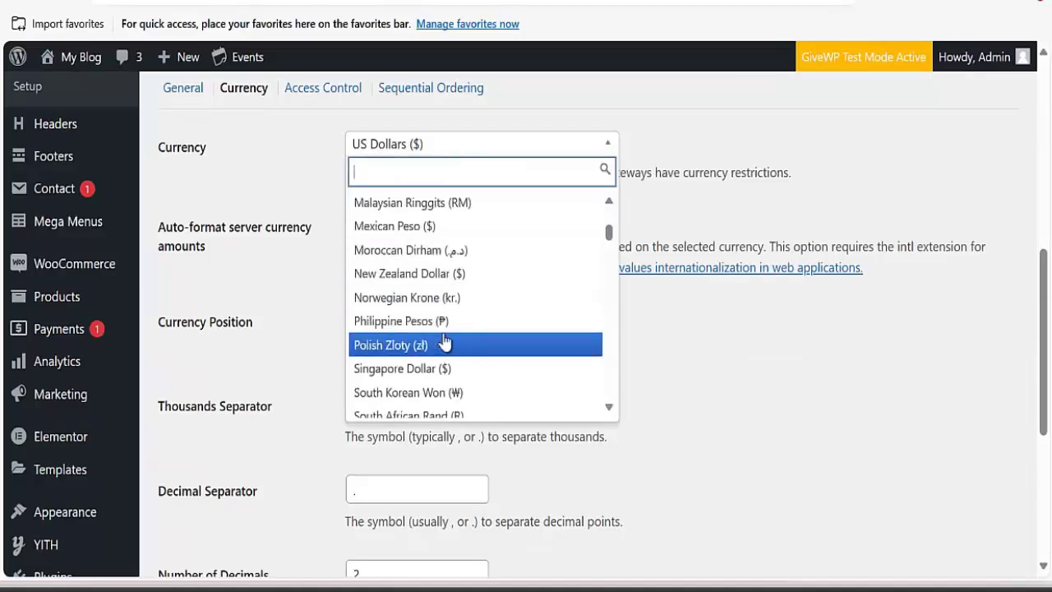
pyautogui.scroll(8, 444, 341)
pyautogui.click(543, 204)
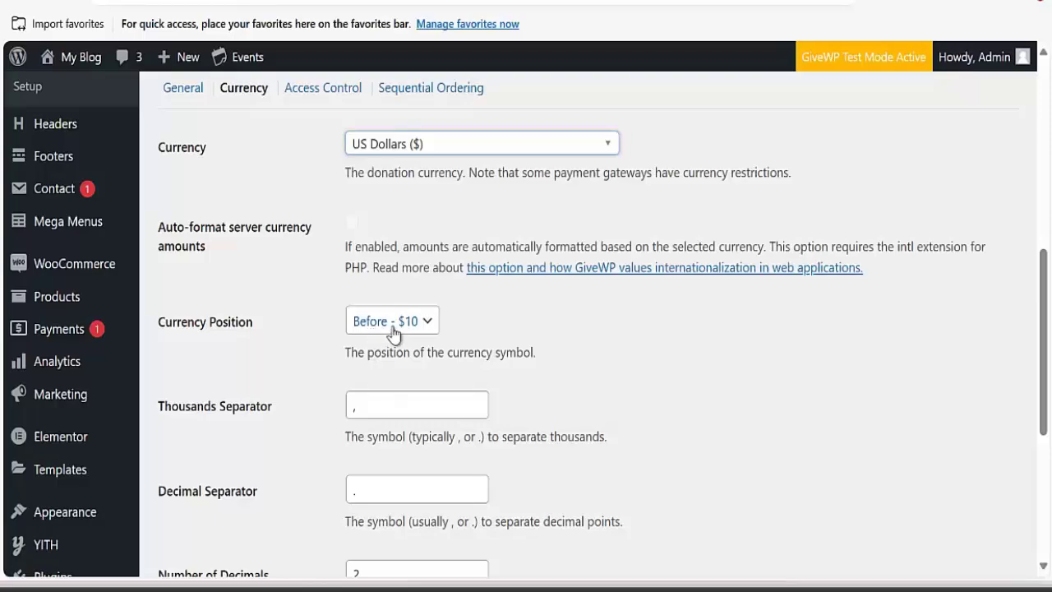
pyautogui.scroll(-3, 366, 415)
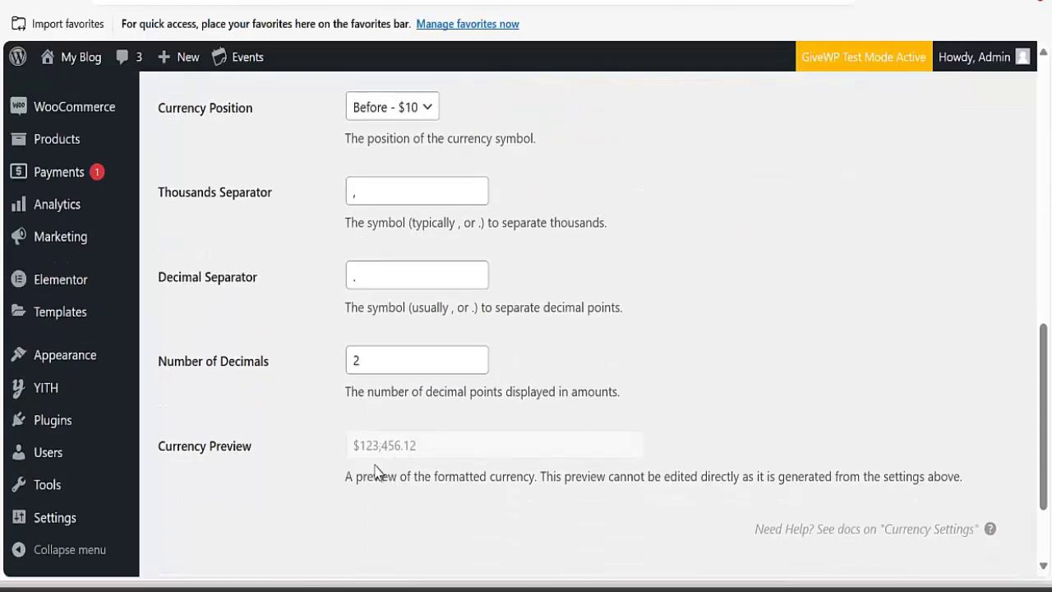
pyautogui.scroll(8, 378, 444)
pyautogui.scroll(2, 347, 414)
pyautogui.scroll(-3, 323, 432)
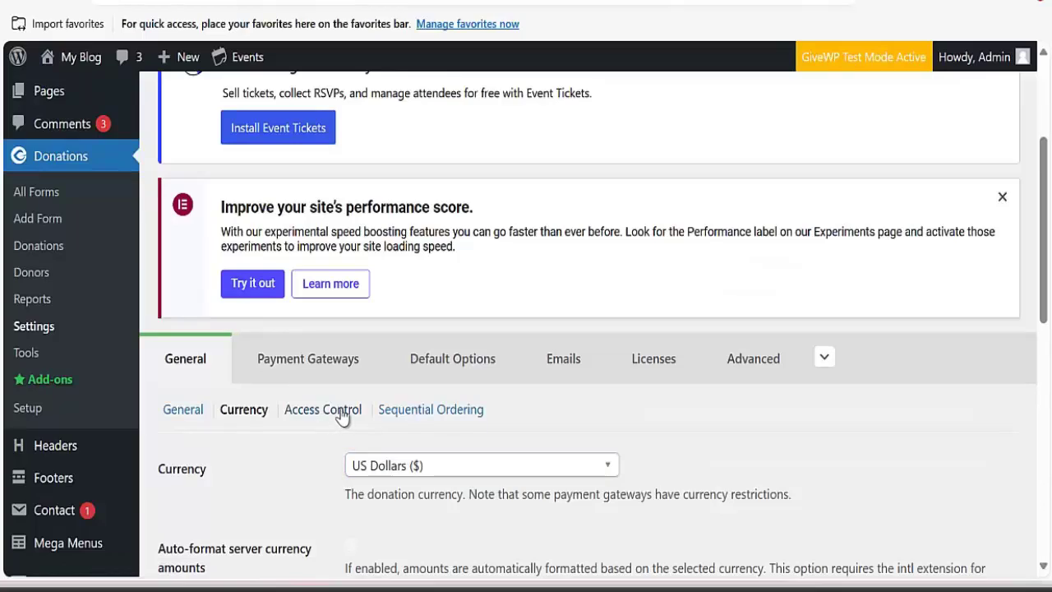
# - Review the Access Control settings, then the Sequential Ordering section
pyautogui.click(344, 409)
pyautogui.scroll(-5, 369, 394)
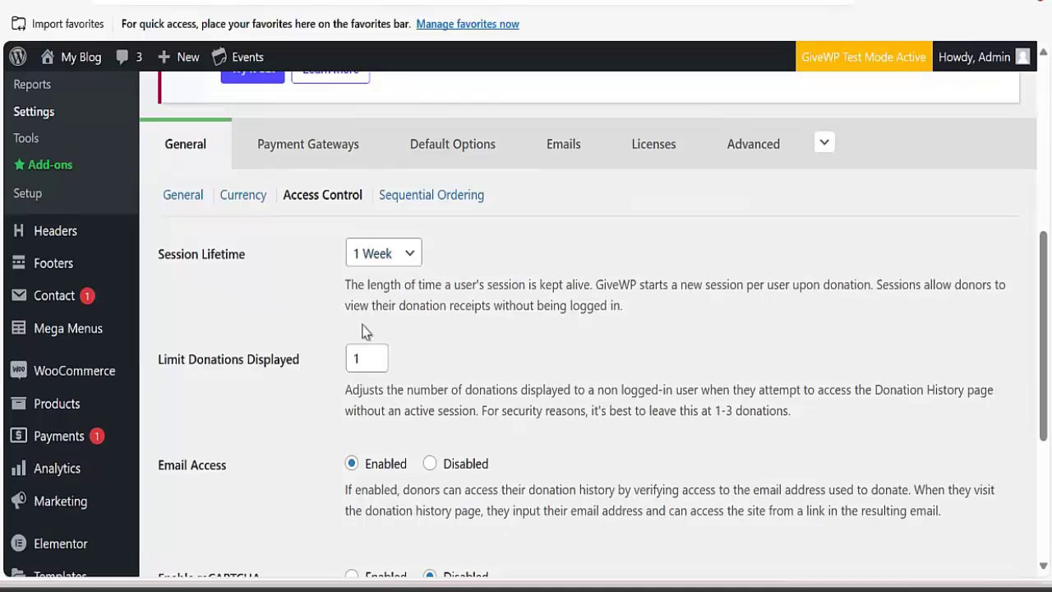
pyautogui.scroll(-3, 347, 352)
pyautogui.scroll(4, 395, 387)
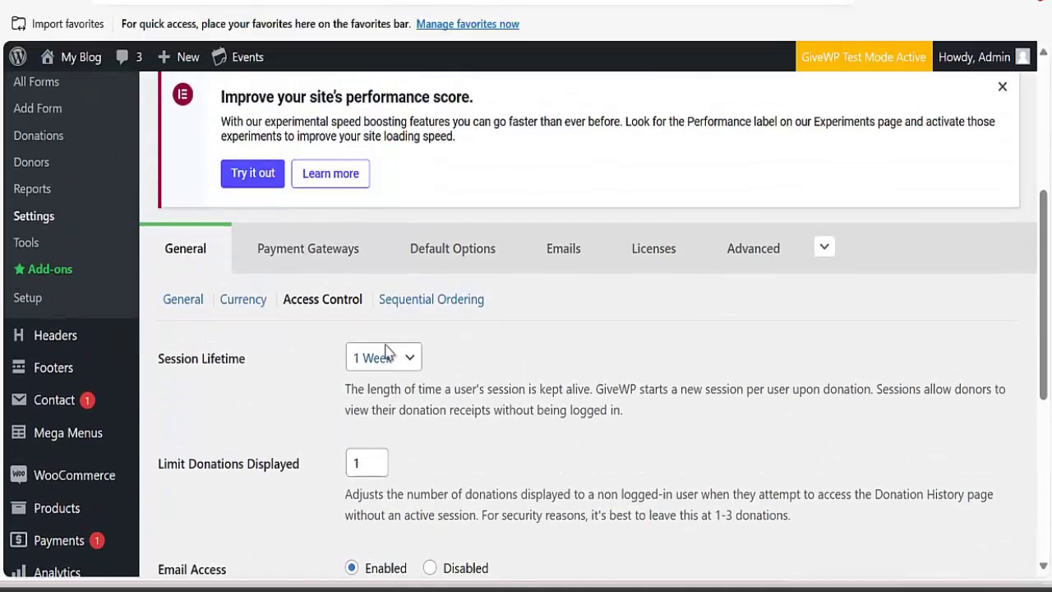
pyautogui.click(412, 304)
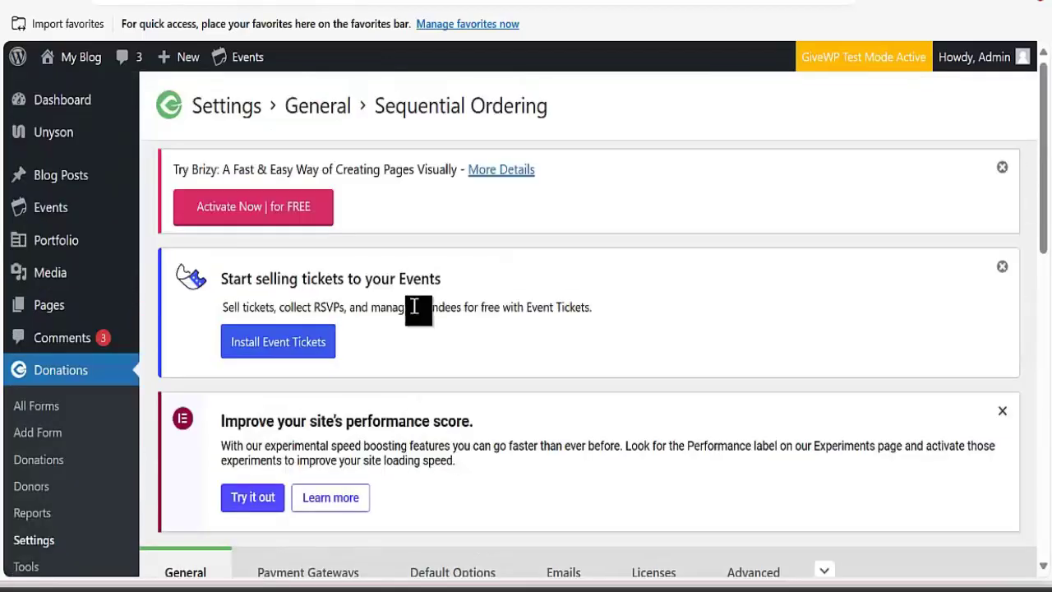
pyautogui.scroll(-5, 415, 307)
pyautogui.scroll(1, 311, 283)
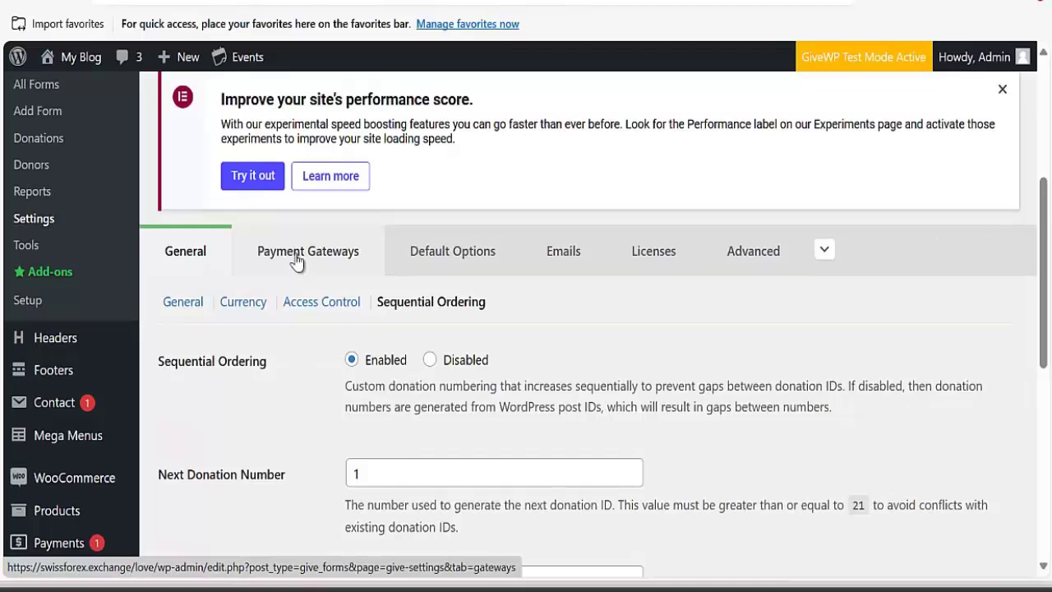
# - Go to the Payment Gateways settings and dismiss the supported-gateways notice
pyautogui.click(297, 261)
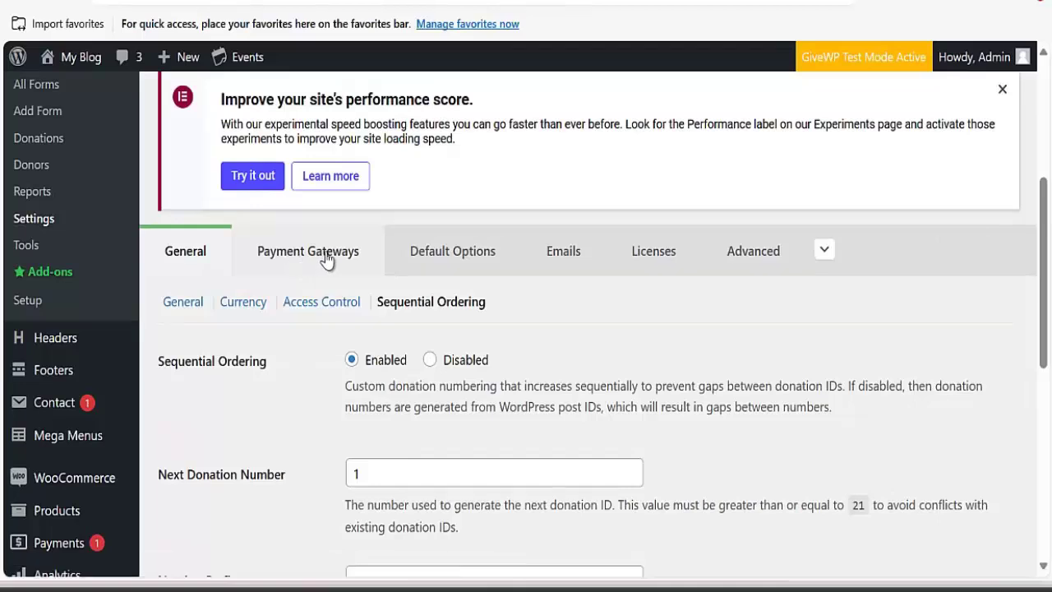
pyautogui.scroll(-5, 361, 315)
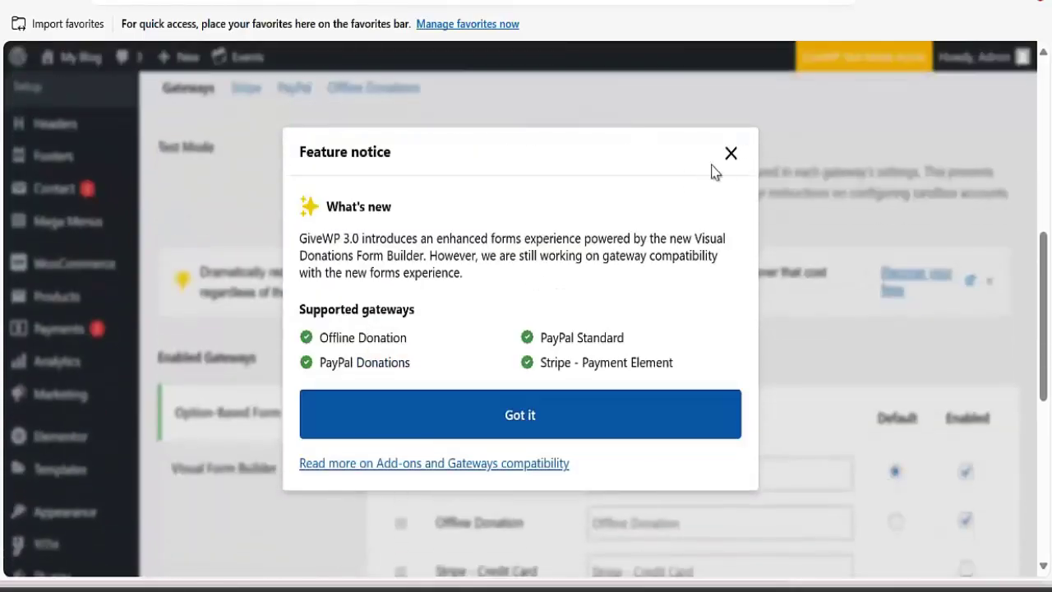
pyautogui.click(730, 154)
pyautogui.scroll(-5, 416, 265)
pyautogui.scroll(2, 570, 227)
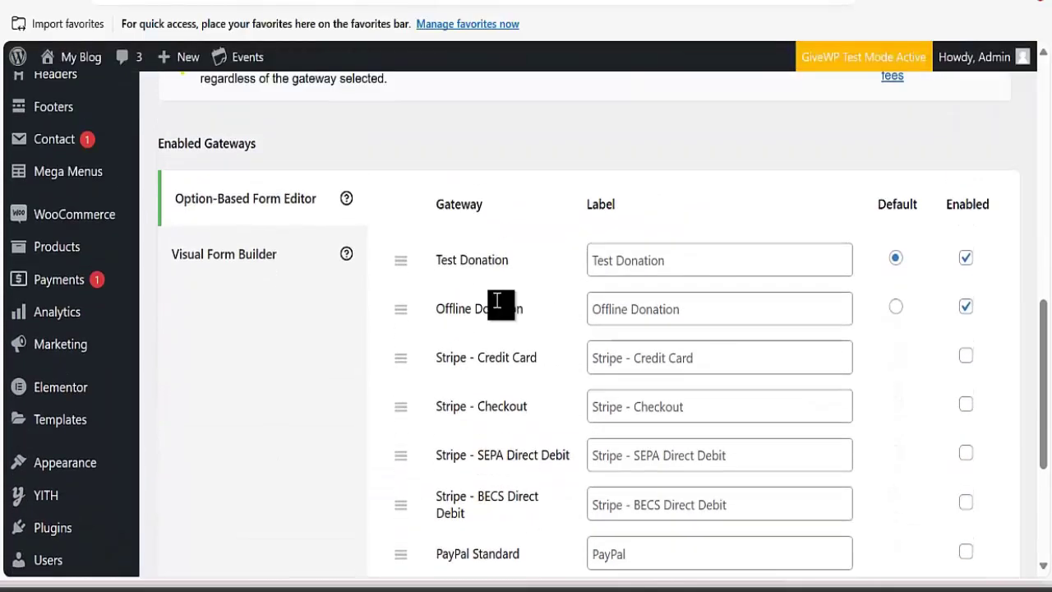
pyautogui.scroll(-3, 490, 350)
pyautogui.scroll(4, 488, 366)
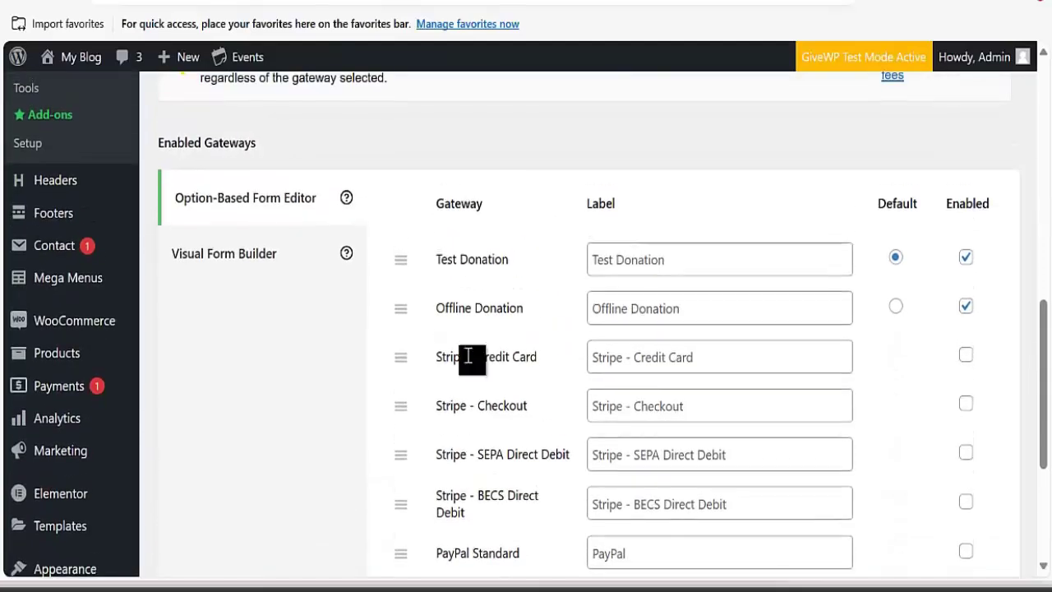
pyautogui.scroll(3, 371, 317)
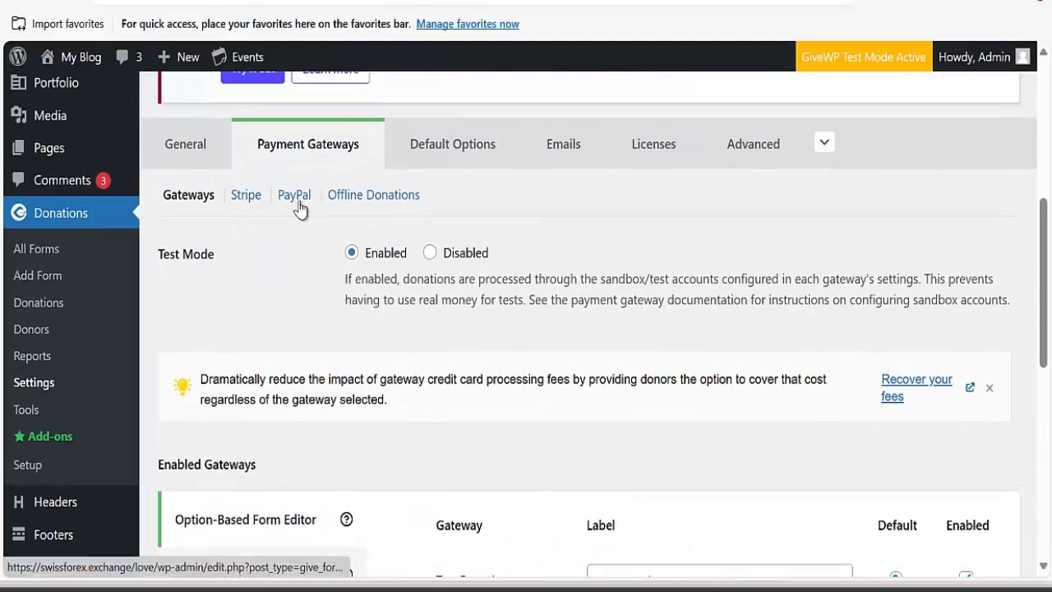
# - Open the Offline Donations gateway and scroll to the Offline Donation Instructions editor
pyautogui.click(347, 204)
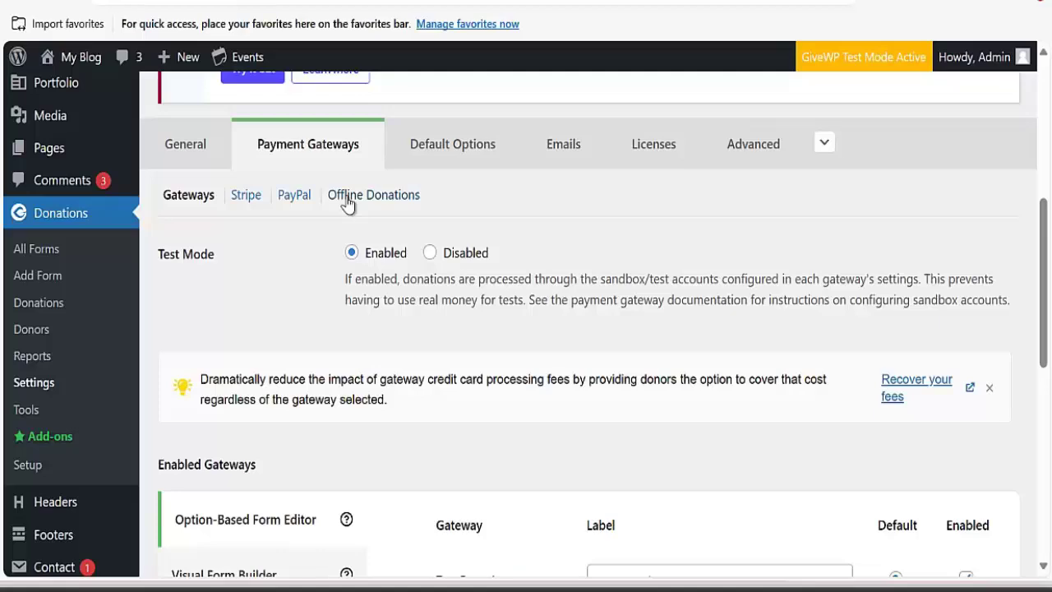
pyautogui.scroll(-8, 374, 247)
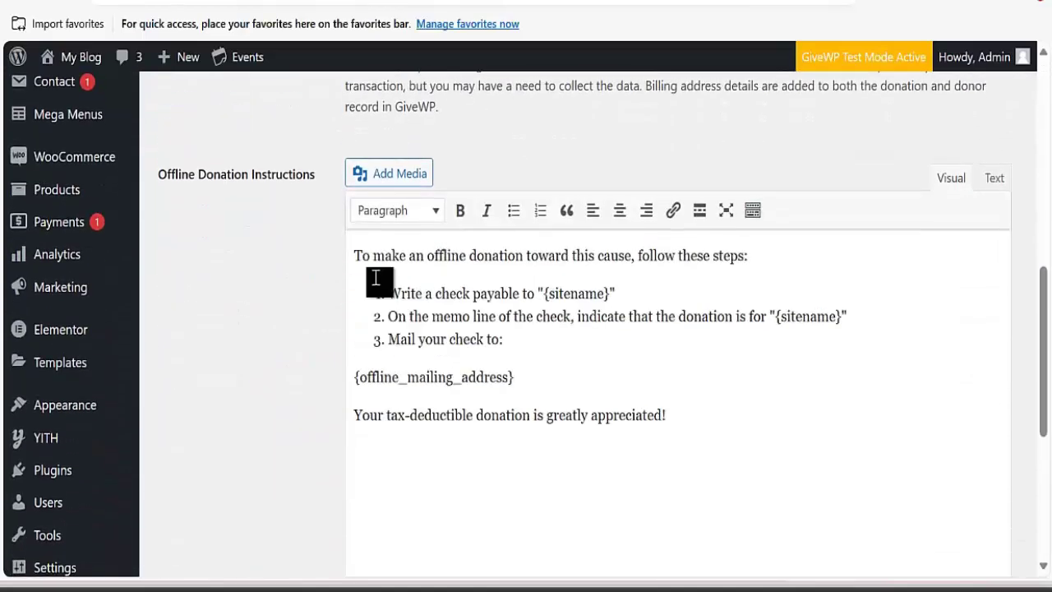
pyautogui.scroll(1, 425, 323)
pyautogui.scroll(-2, 425, 322)
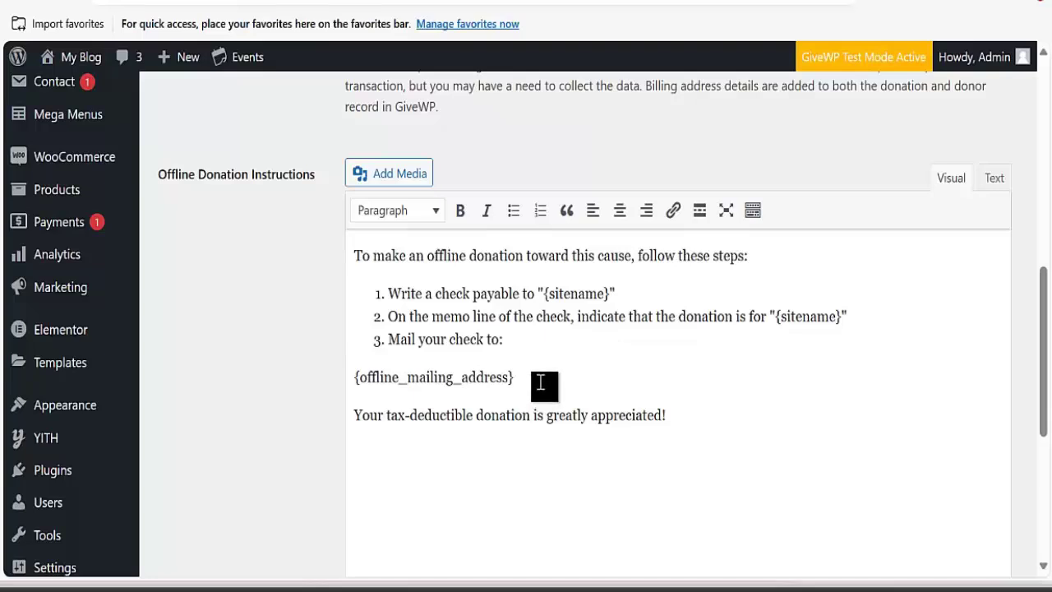
# - Replace {offline_mailing_address} with 'You can donation to this Bitcoin wallet address'
pyautogui.moveTo(540, 379); pyautogui.dragTo(313, 382)
pyautogui.press('BackSpace')
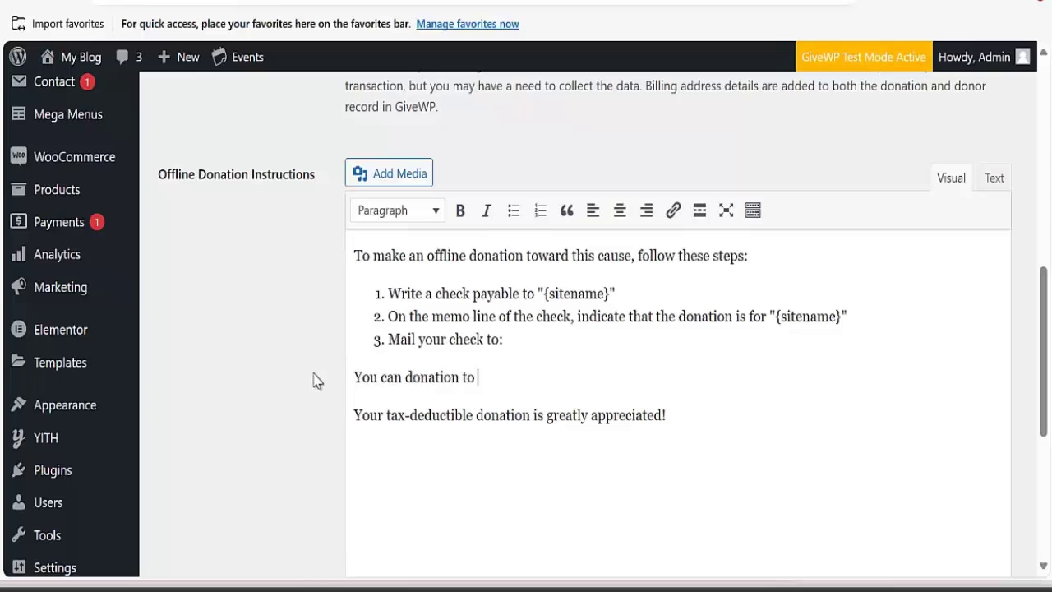
pyautogui.write('thuis wallet address')
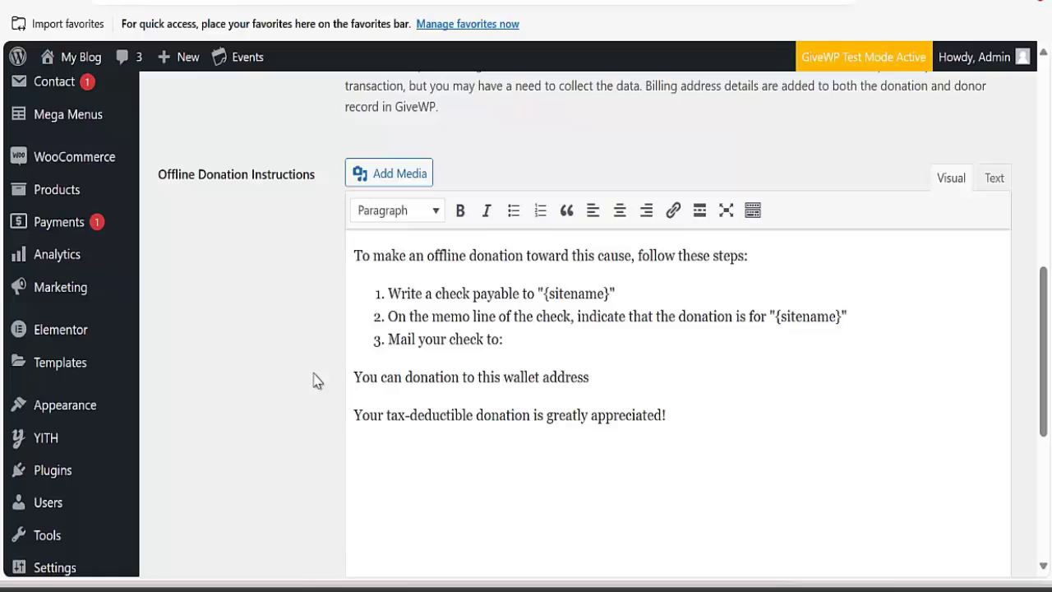
pyautogui.write('Bitcoin')
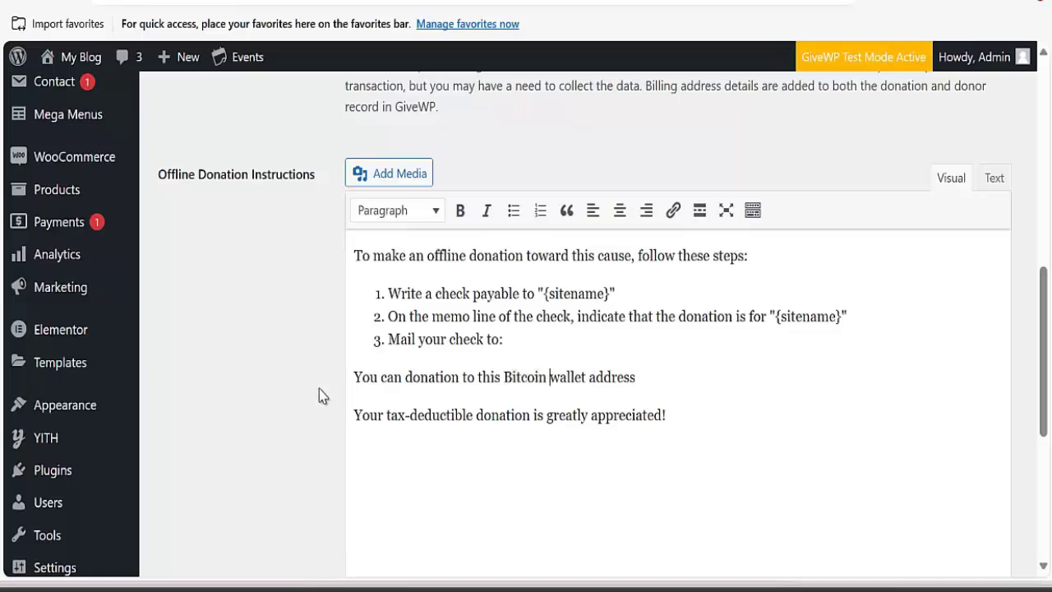
# - Add the wallet address on a new line and make it bold
pyautogui.click(646, 378)
pyautogui.press('Return')
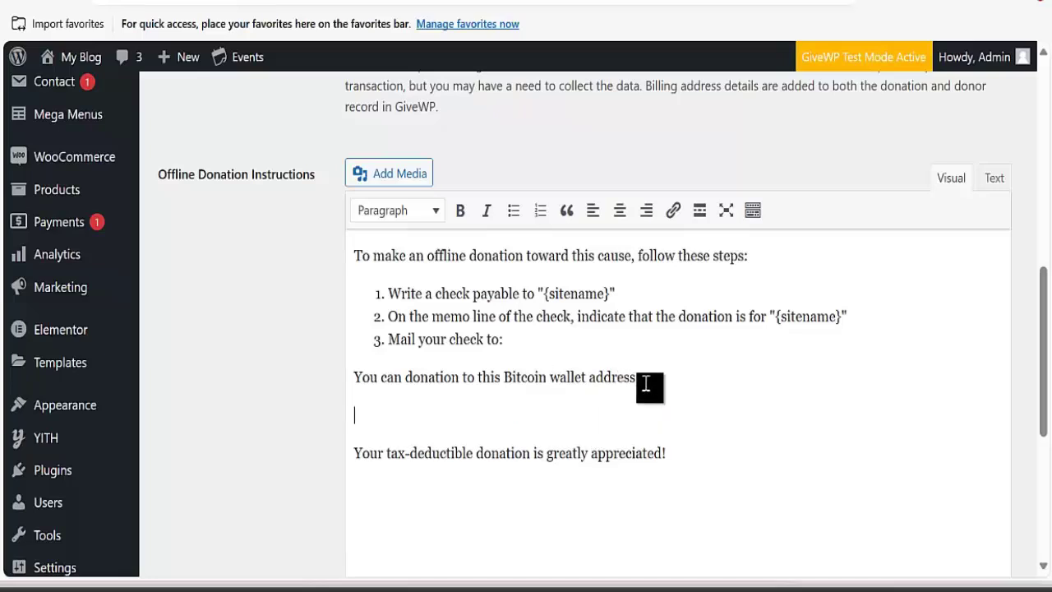
pyautogui.write('rhsrgjs')
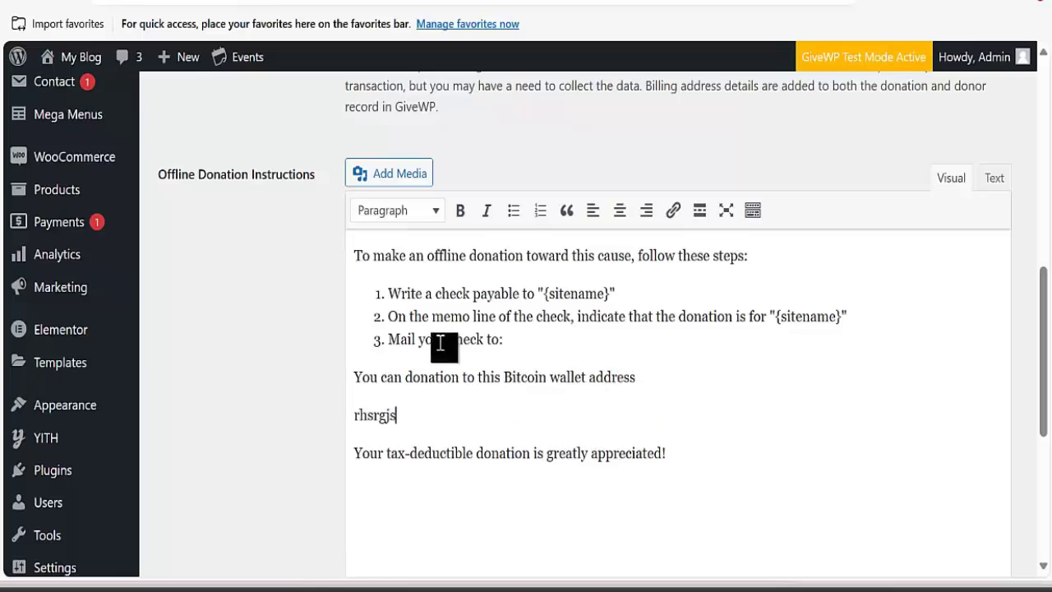
pyautogui.write('thjdtyktyhmsthkumdyj,kryi,')
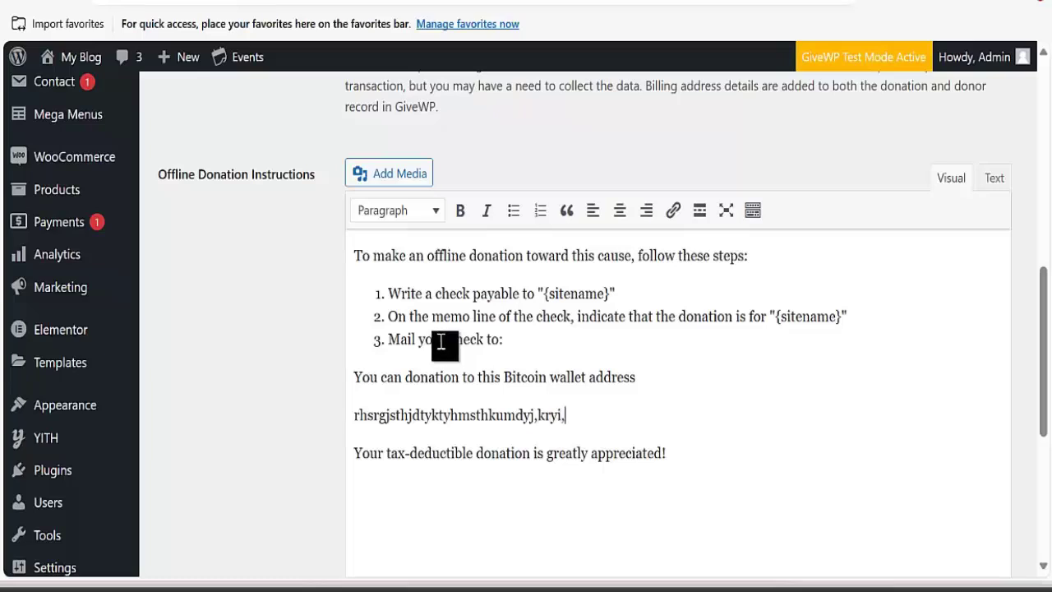
pyautogui.moveTo(566, 419); pyautogui.dragTo(347, 413)
pyautogui.click(460, 216)
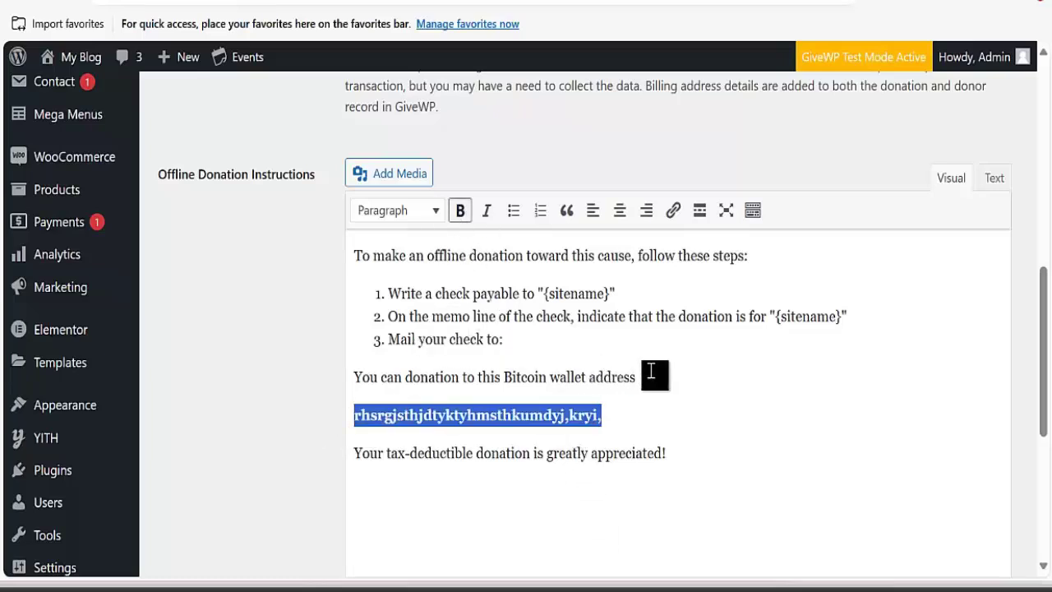
pyautogui.click(650, 371)
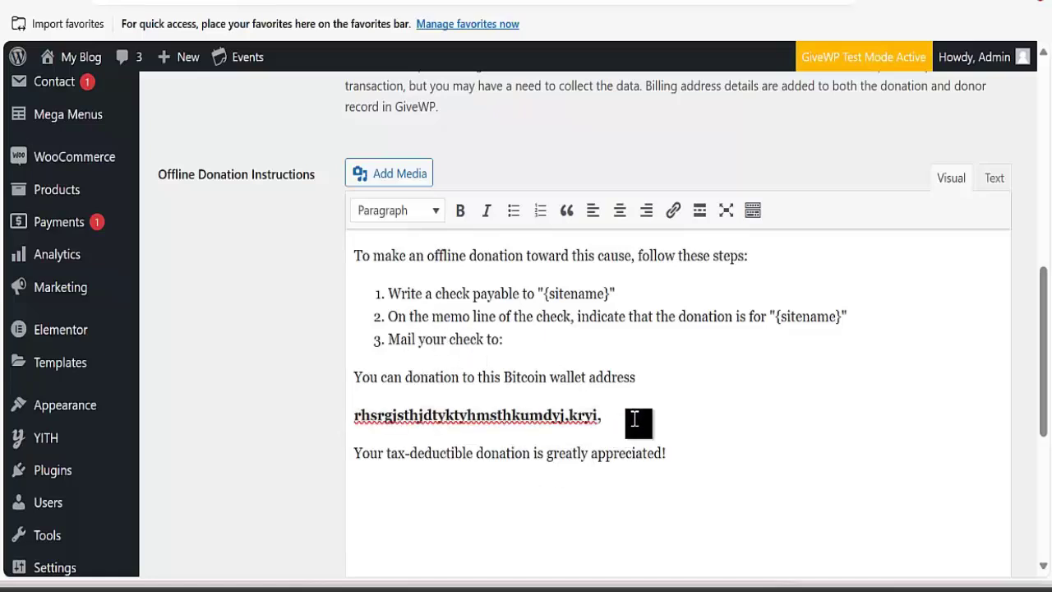
pyautogui.click(628, 420)
# - Below the address, add 'You can make donation to this account Details', then Acct, Acct and Bank lines
pyautogui.press('Return')
pyautogui.press('Return')
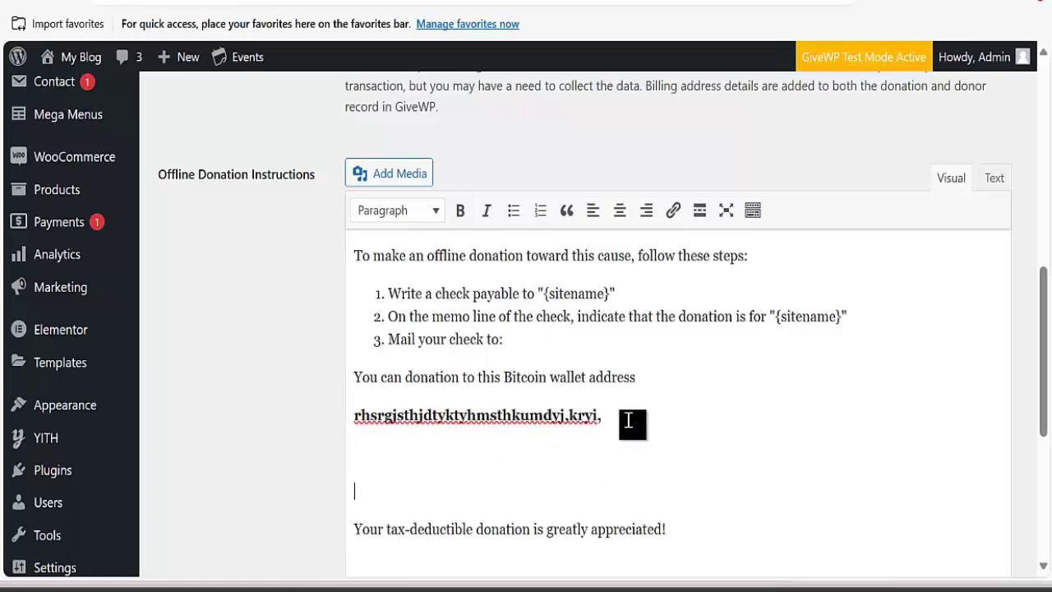
pyautogui.press('BackSpace')
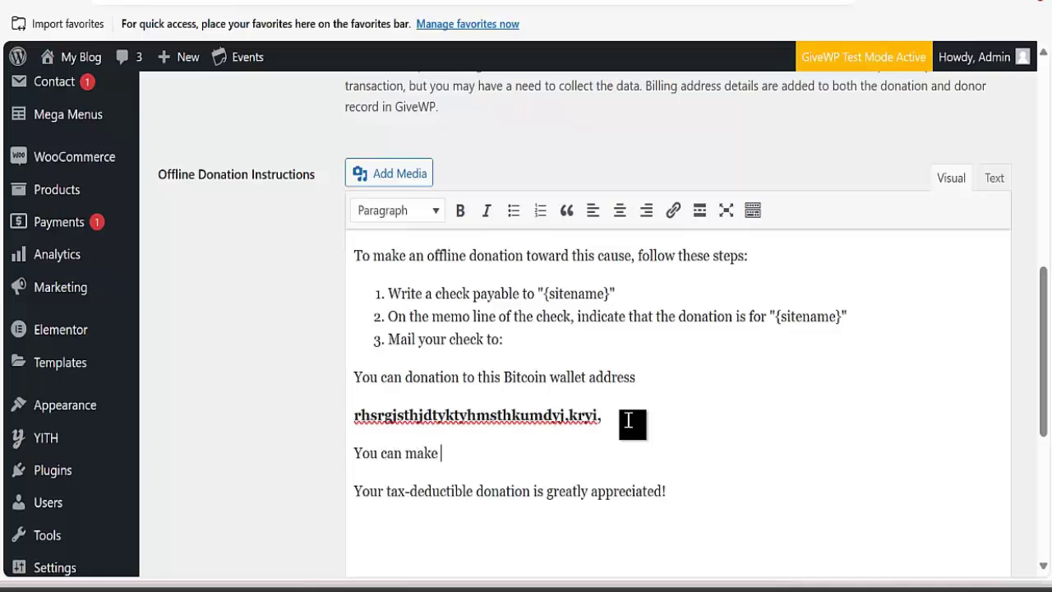
pyautogui.write('You can make donation to this account Details')
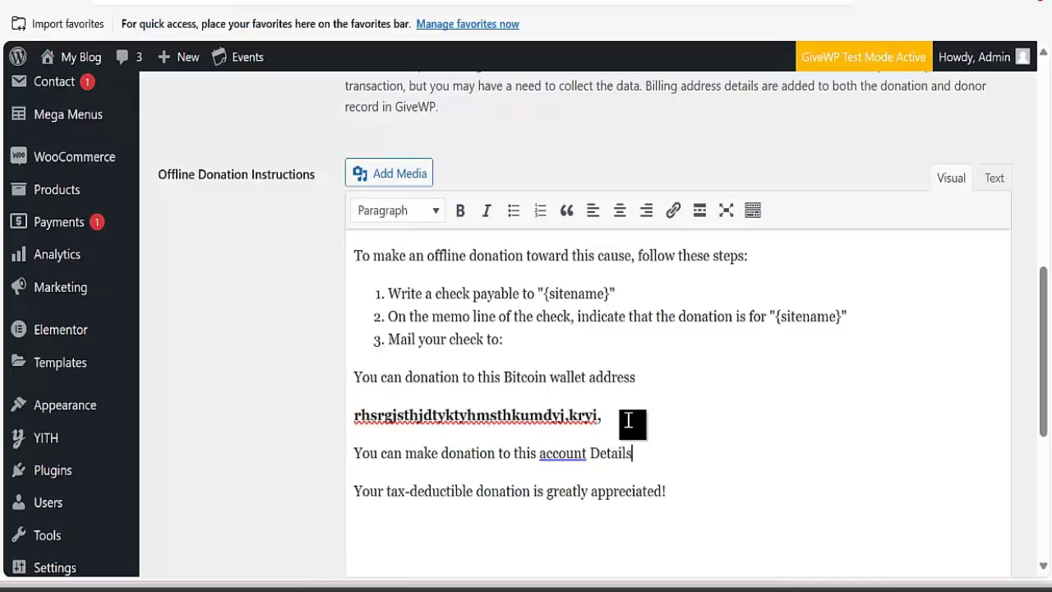
pyautogui.press('Return')
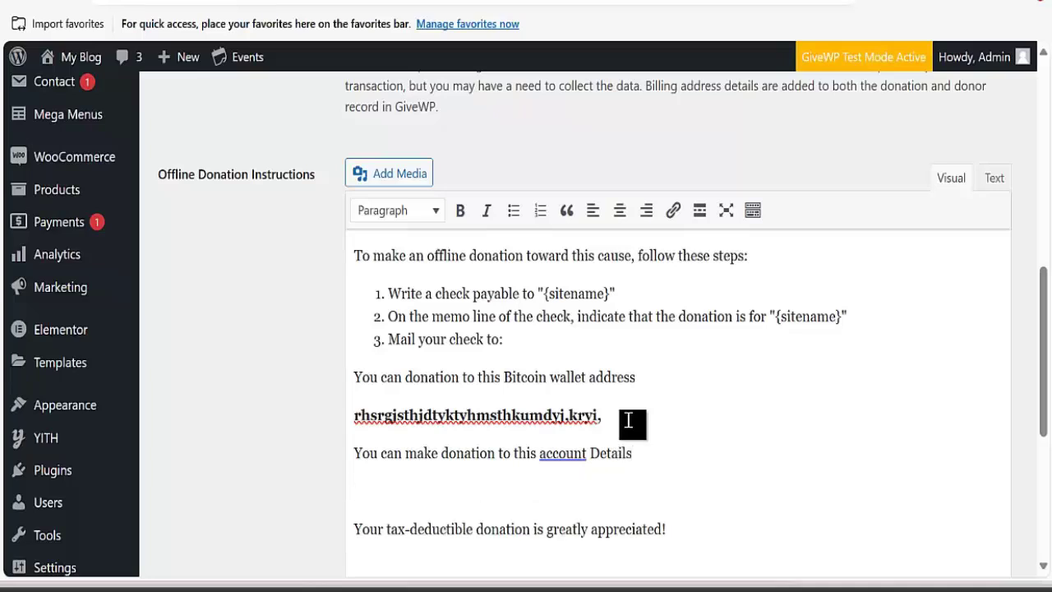
pyautogui.press('Return')
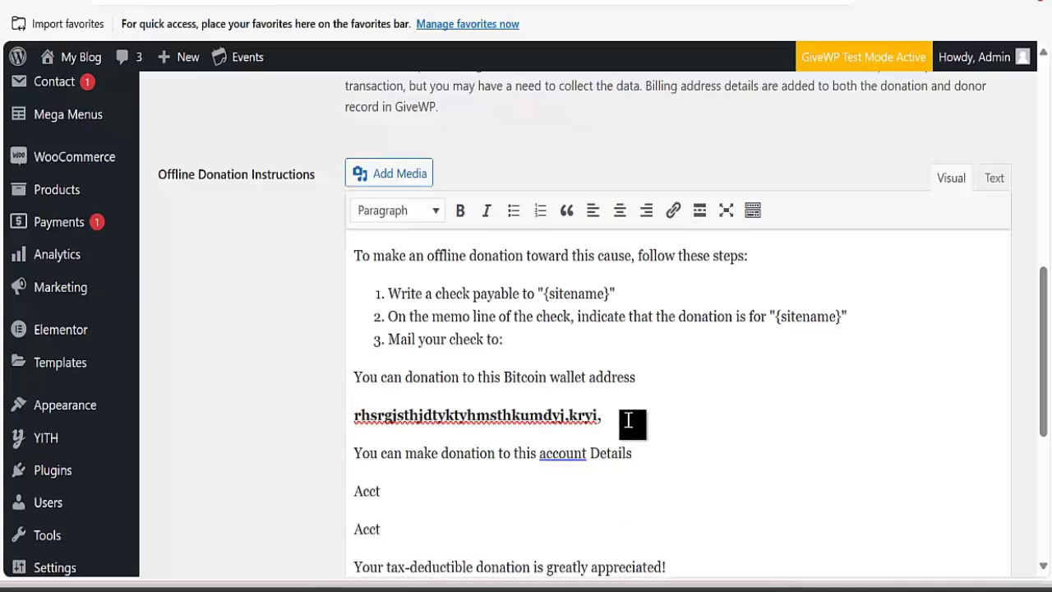
pyautogui.press('Return')
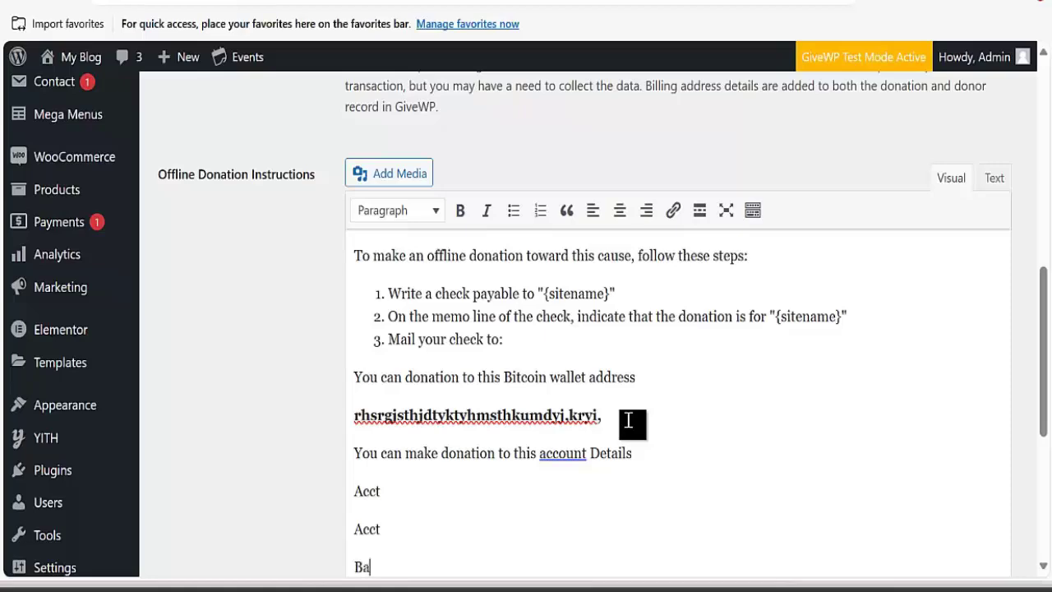
pyautogui.scroll(-3, 575, 386)
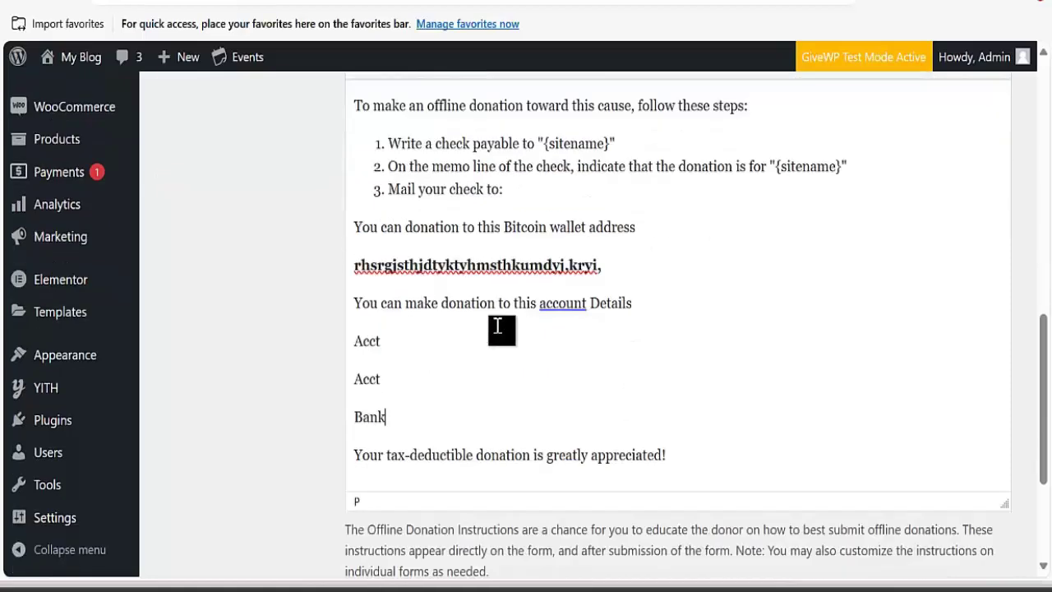
pyautogui.scroll(10, 493, 343)
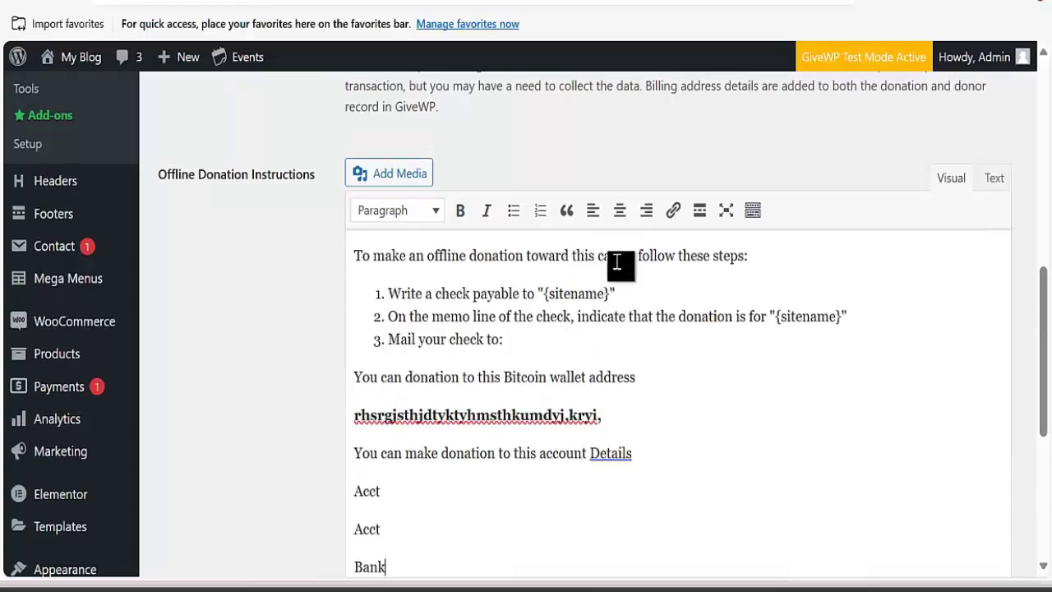
pyautogui.scroll(-10, 712, 290)
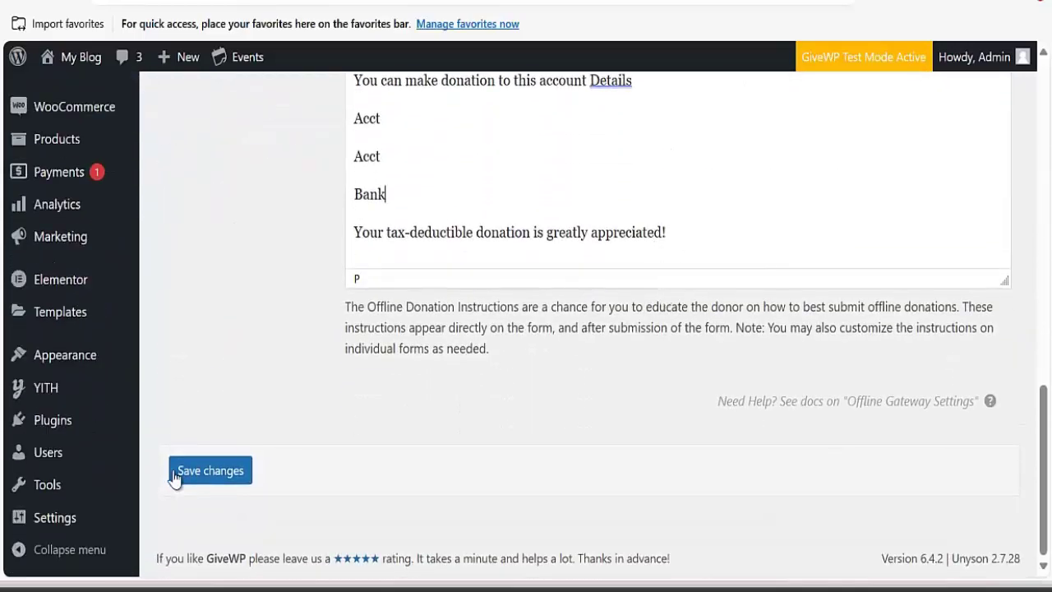
# - Save the offline instructions, then review the unconnected PayPal gateway settings (country United States)
pyautogui.click(223, 475)
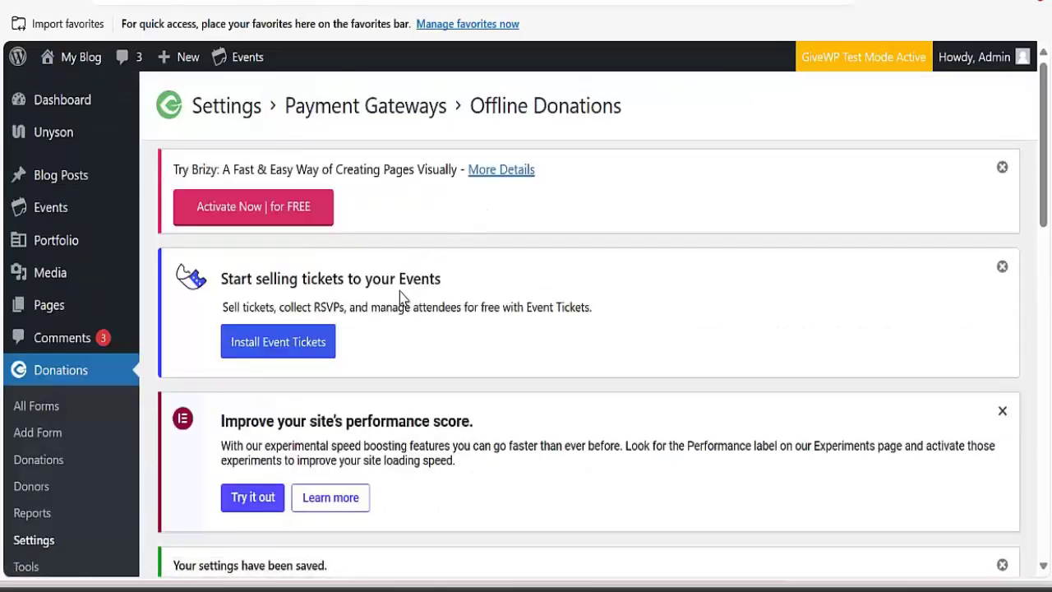
pyautogui.scroll(-5, 402, 297)
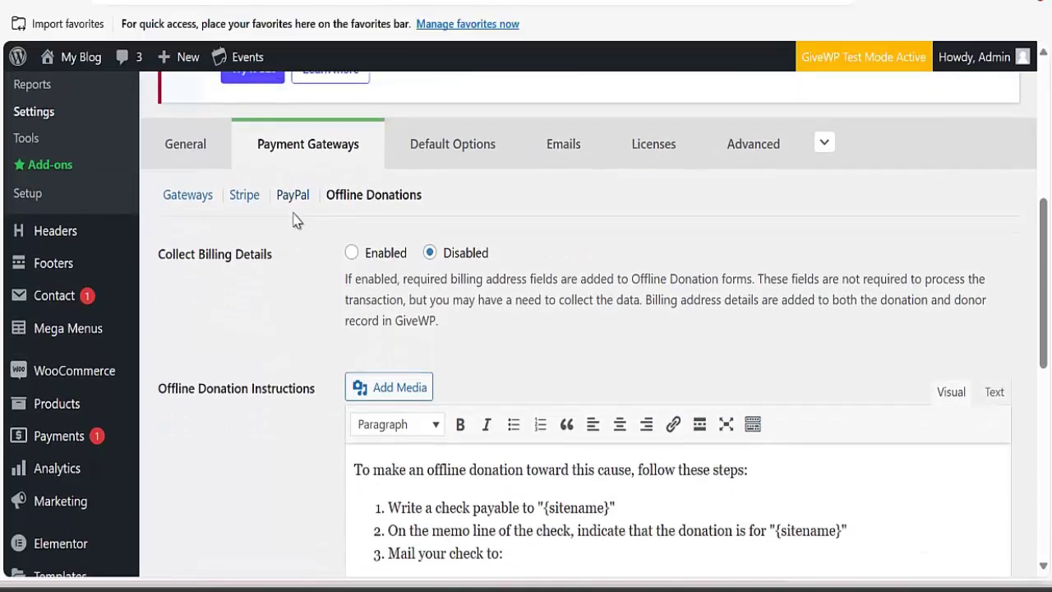
pyautogui.click(293, 197)
pyautogui.scroll(-3, 486, 271)
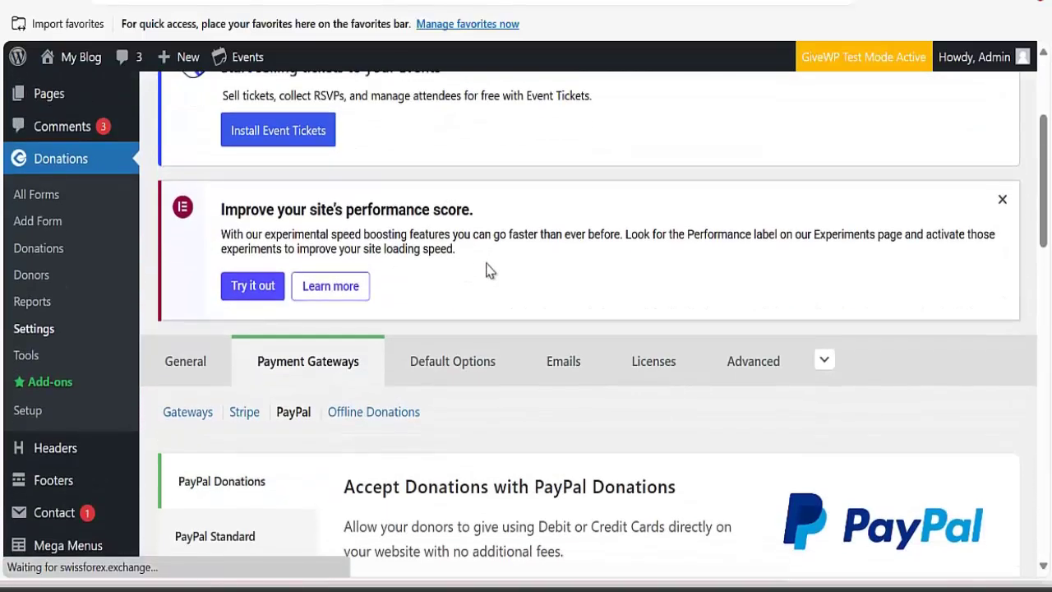
pyautogui.scroll(-5, 552, 289)
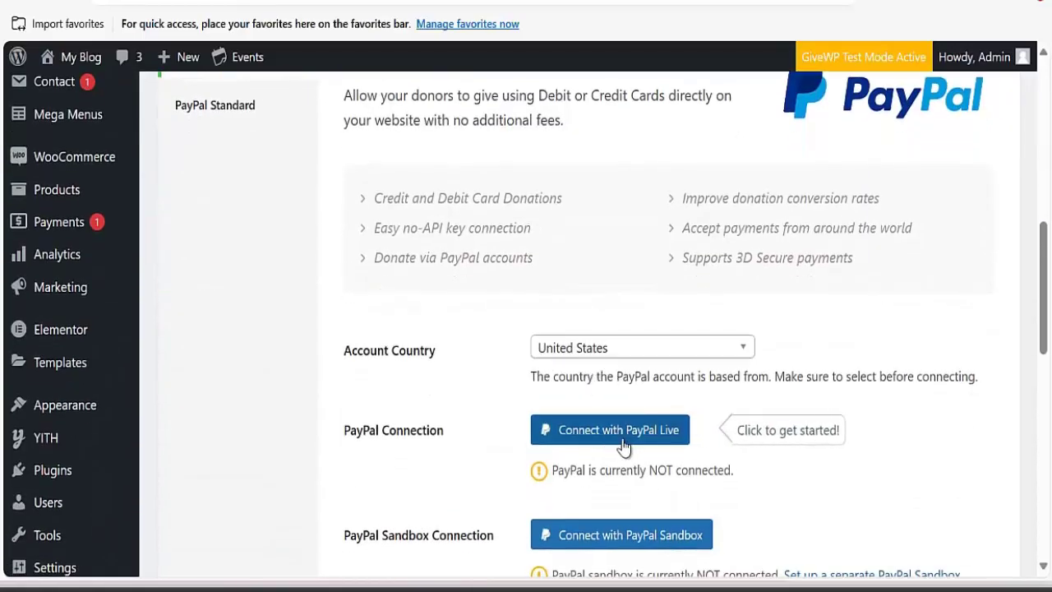
pyautogui.scroll(-3, 621, 443)
pyautogui.scroll(2, 534, 395)
pyautogui.scroll(-1, 511, 438)
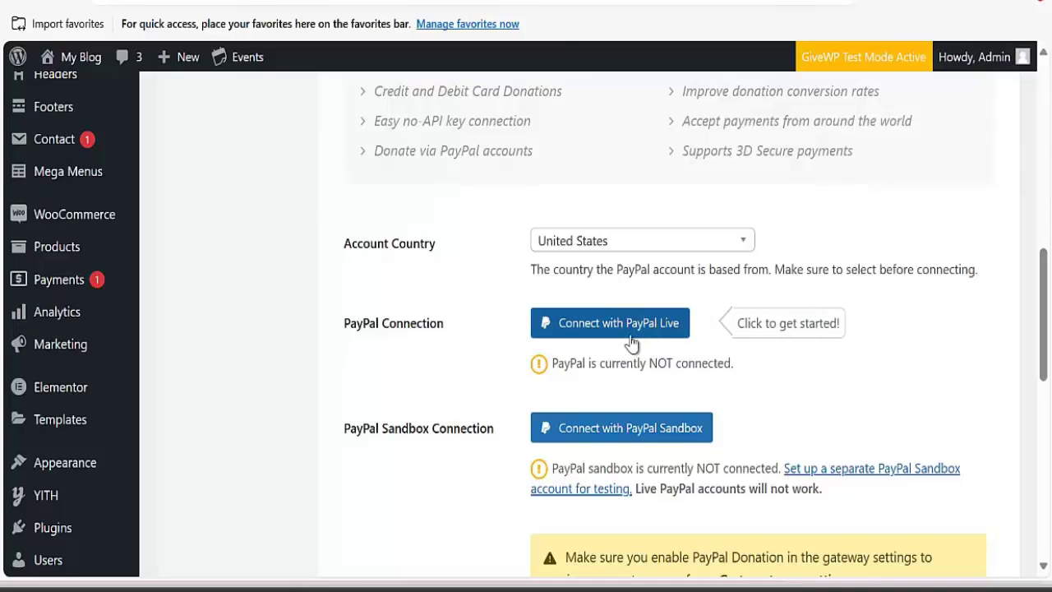
pyautogui.scroll(10, 395, 216)
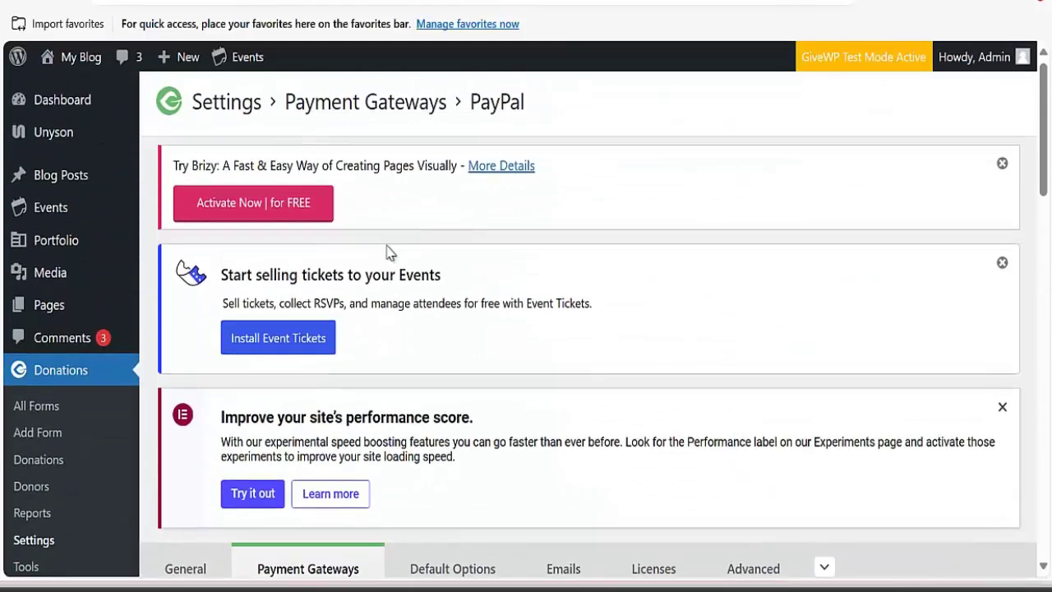
pyautogui.scroll(-4, 390, 253)
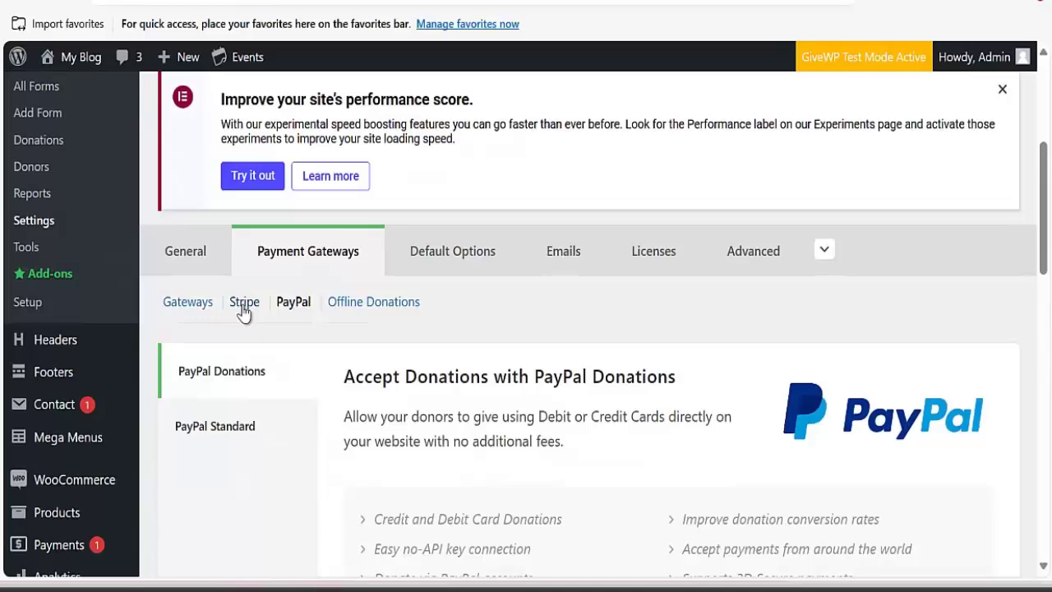
pyautogui.click(244, 303)
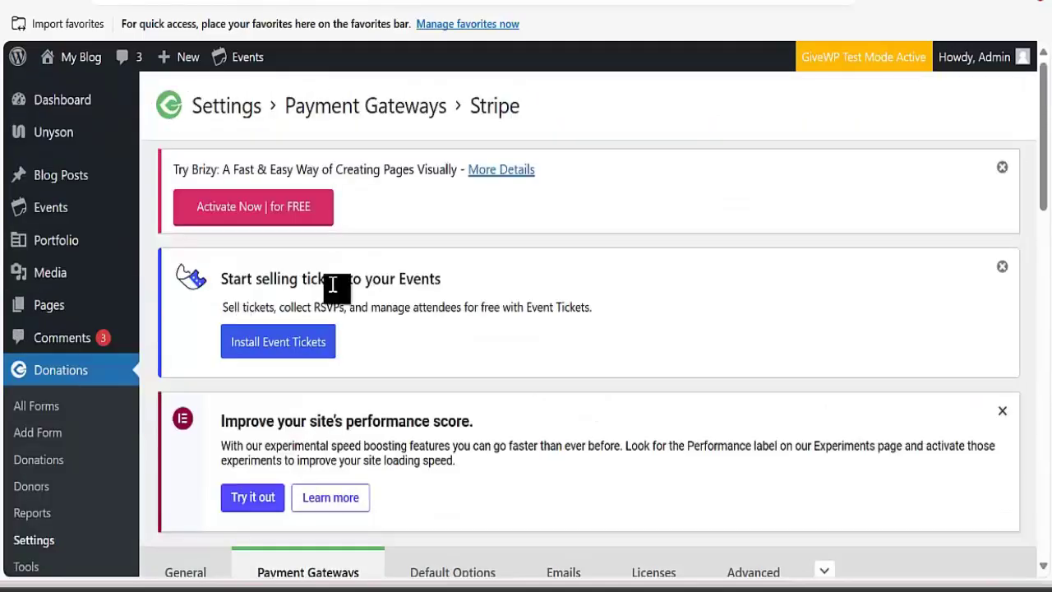
pyautogui.scroll(-5, 479, 272)
pyautogui.scroll(-4, 463, 314)
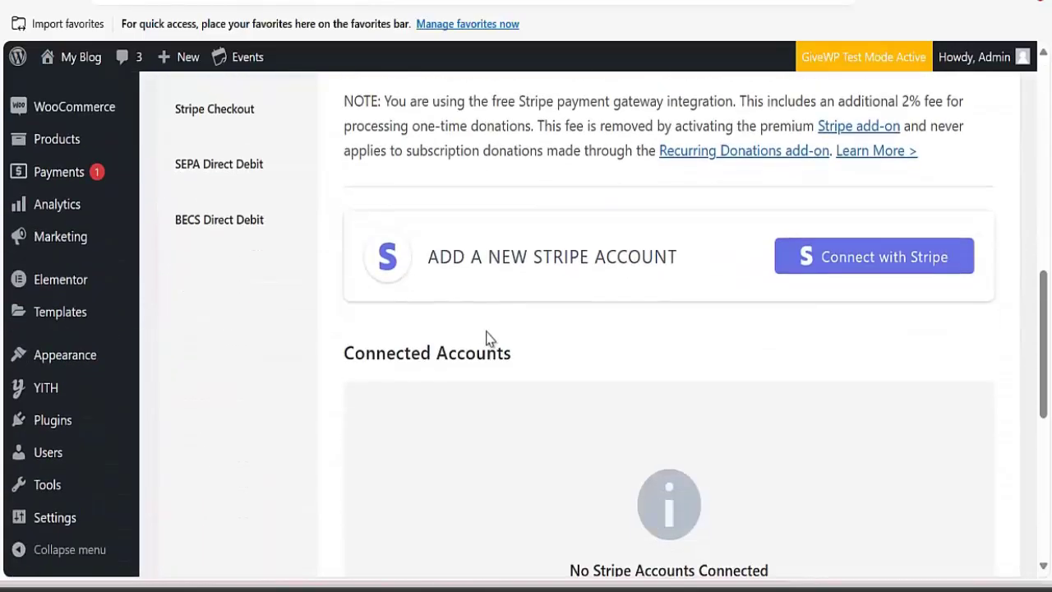
pyautogui.scroll(-1, 641, 292)
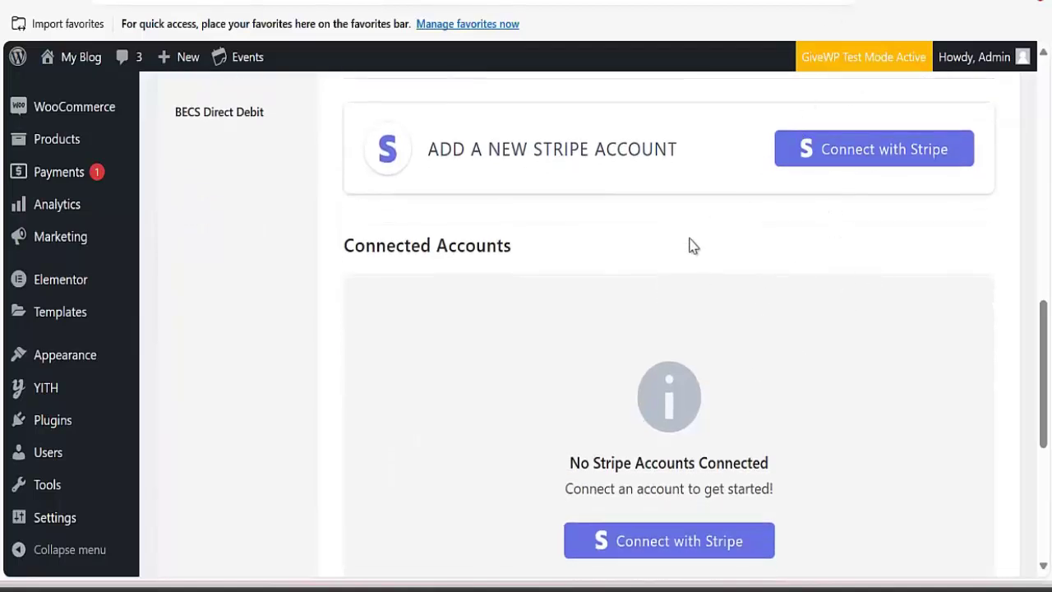
pyautogui.scroll(5, 554, 244)
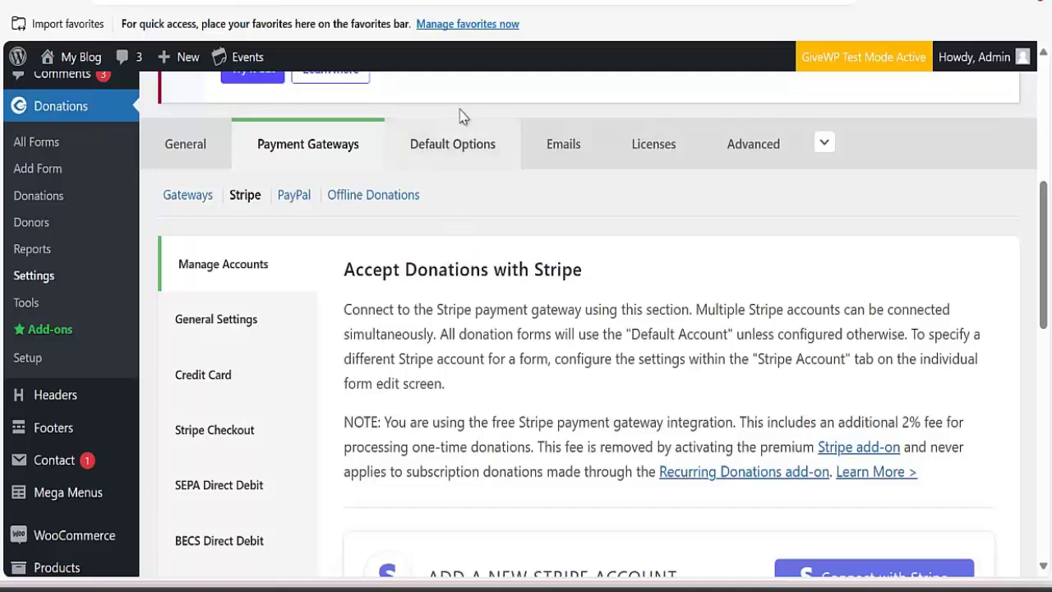
pyautogui.moveTo(83, 71)
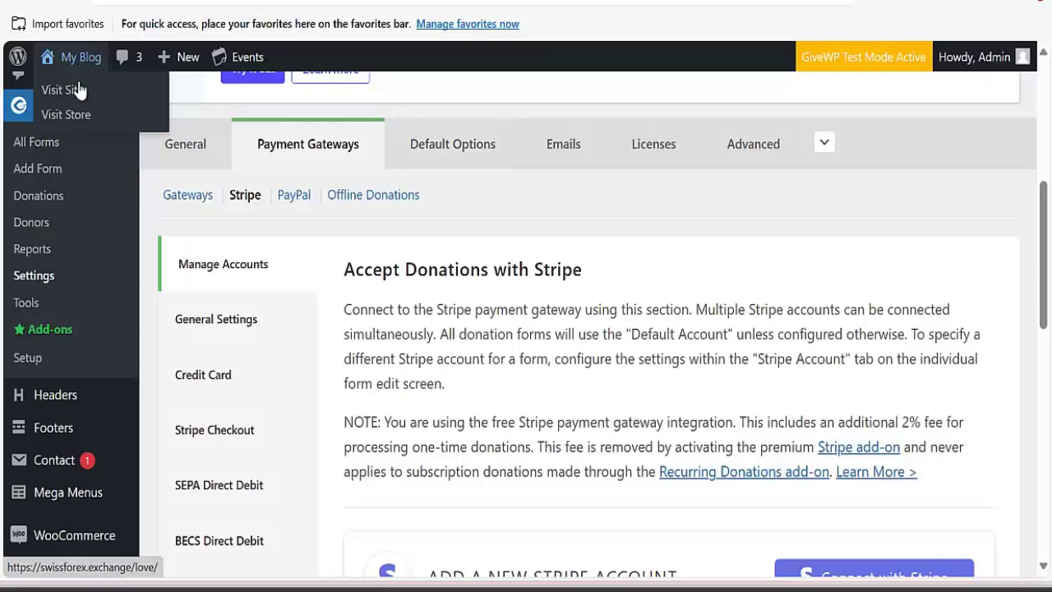
pyautogui.scroll(-4, 89, 359)
pyautogui.moveTo(61, 496)
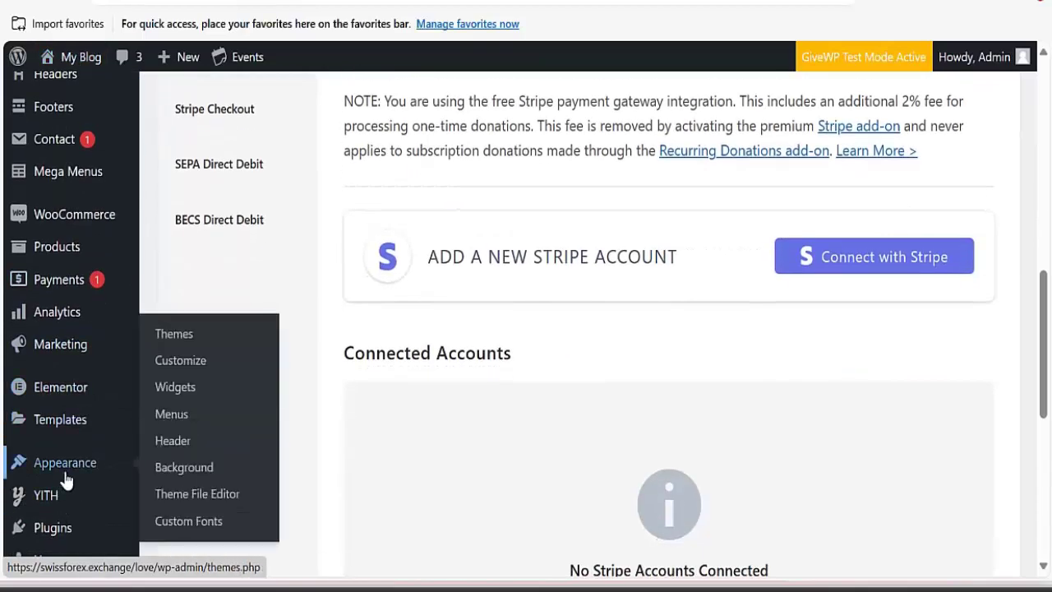
pyautogui.scroll(-3, 57, 472)
pyautogui.moveTo(62, 533)
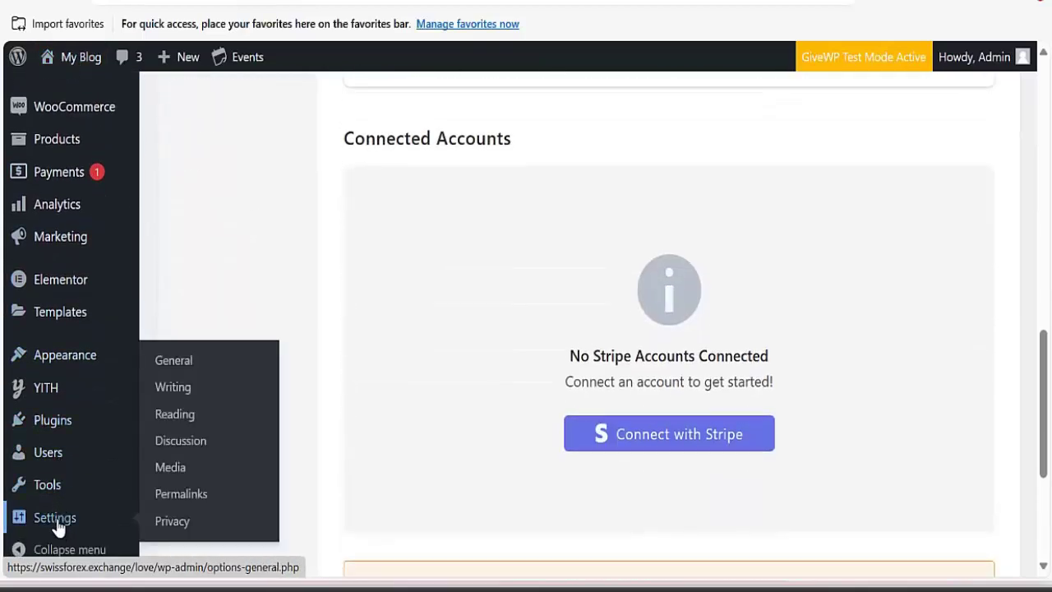
pyautogui.scroll(3, 57, 333)
pyautogui.moveTo(57, 310)
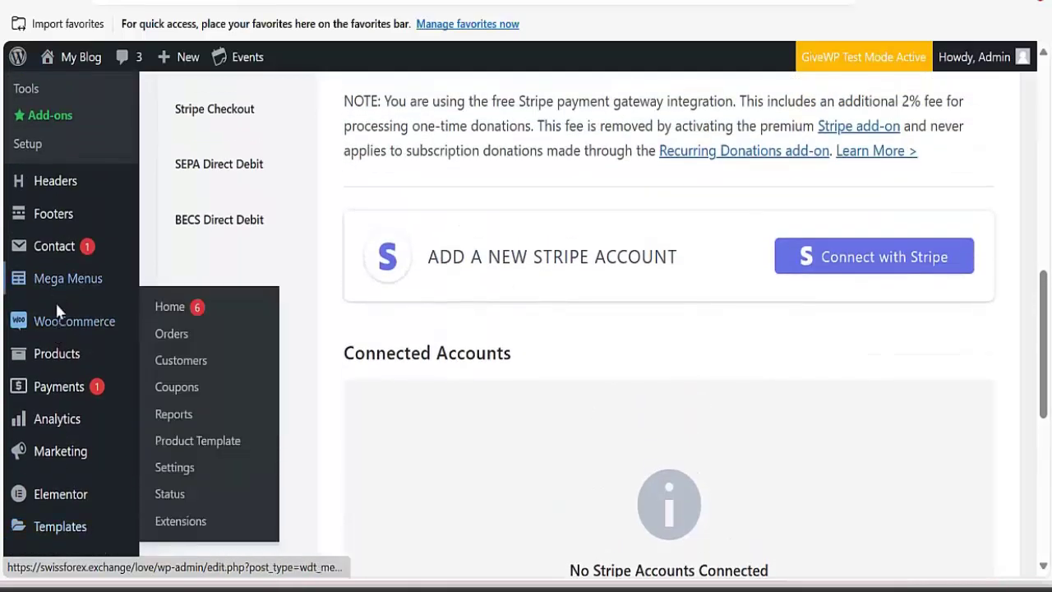
pyautogui.scroll(-3, 64, 347)
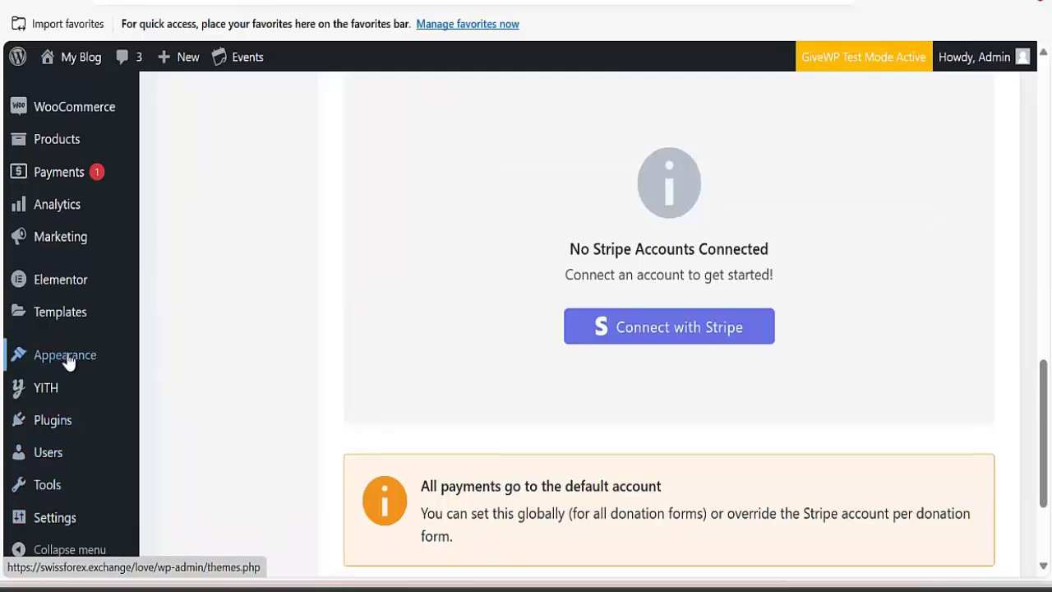
pyautogui.scroll(10, 92, 338)
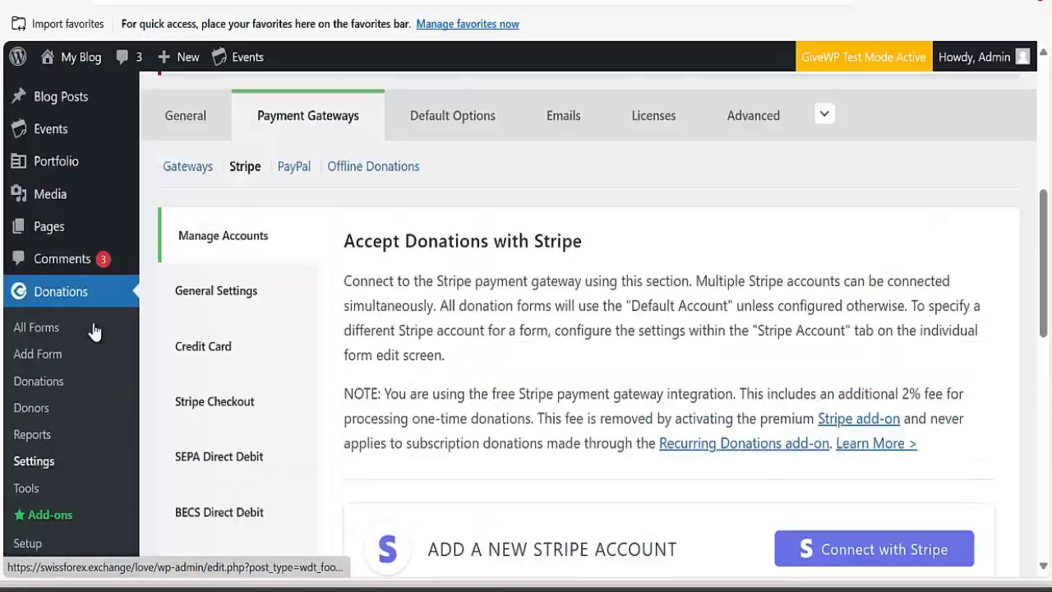
pyautogui.scroll(-2, 70, 246)
pyautogui.scroll(-3, 66, 345)
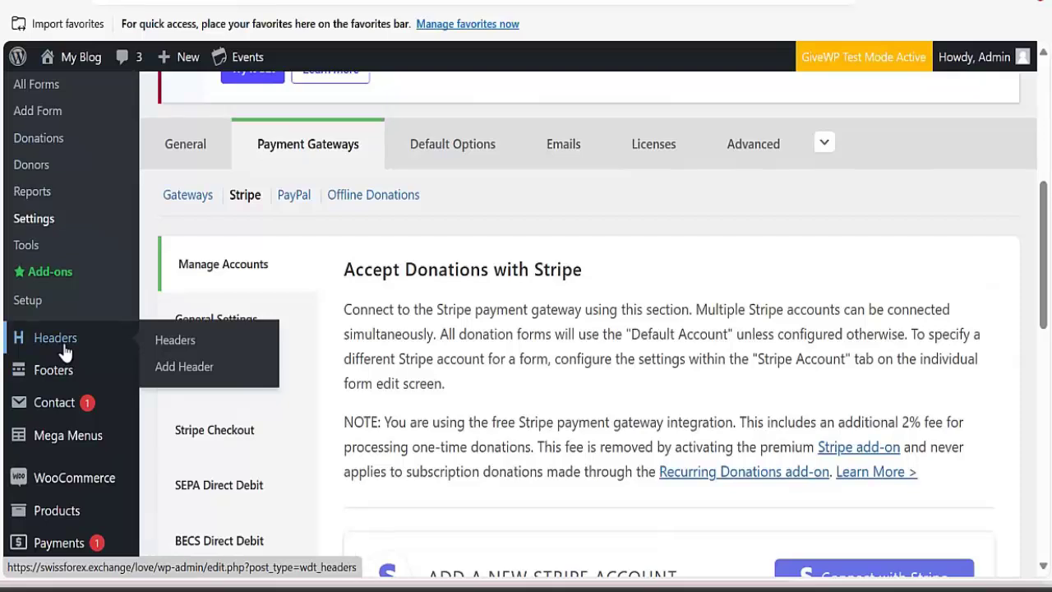
# - Open the Headers and Footers template lists in separate new tabs
pyautogui.rightClick(64, 352)
pyautogui.click(130, 74)
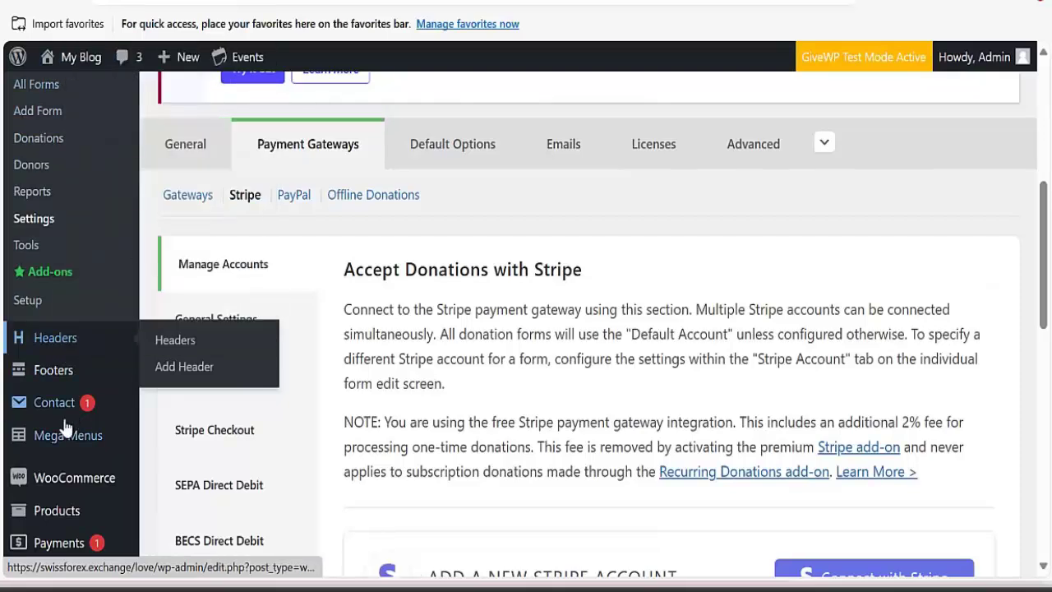
pyautogui.rightClick(58, 370)
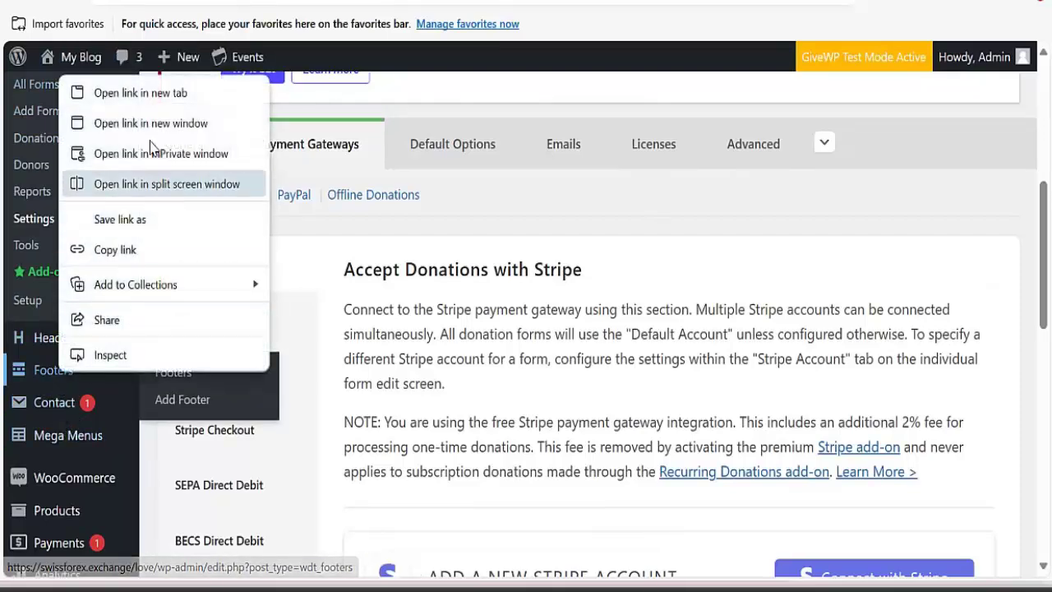
pyautogui.click(153, 97)
pyautogui.scroll(-4, 129, 425)
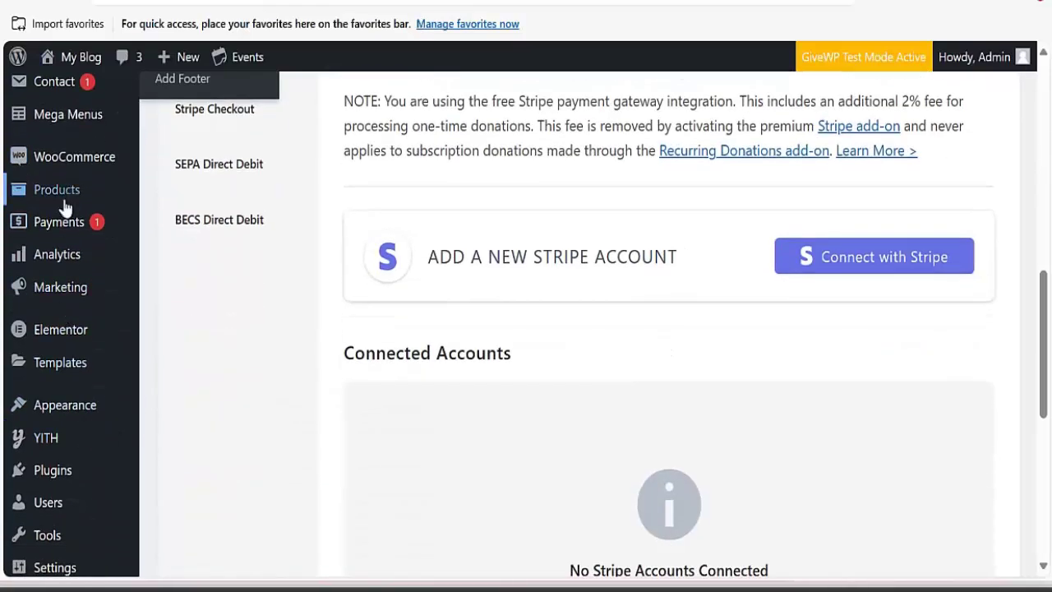
# - Preview the Header Layout #1 page in a new tab, then return to the Footers list
pyautogui.click(394, 3)
pyautogui.scroll(-5, 368, 327)
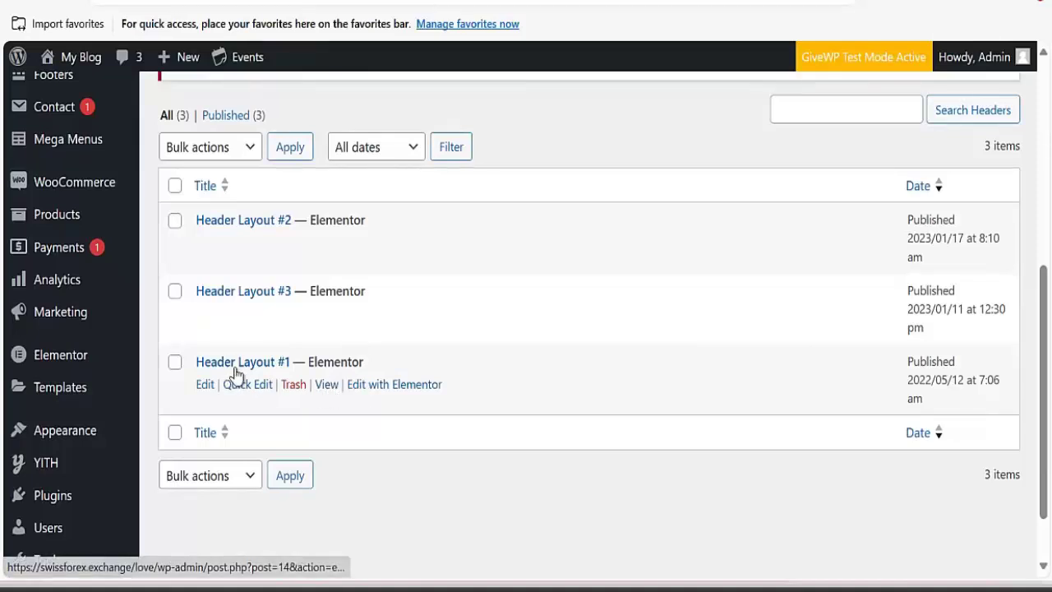
pyautogui.rightClick(327, 384)
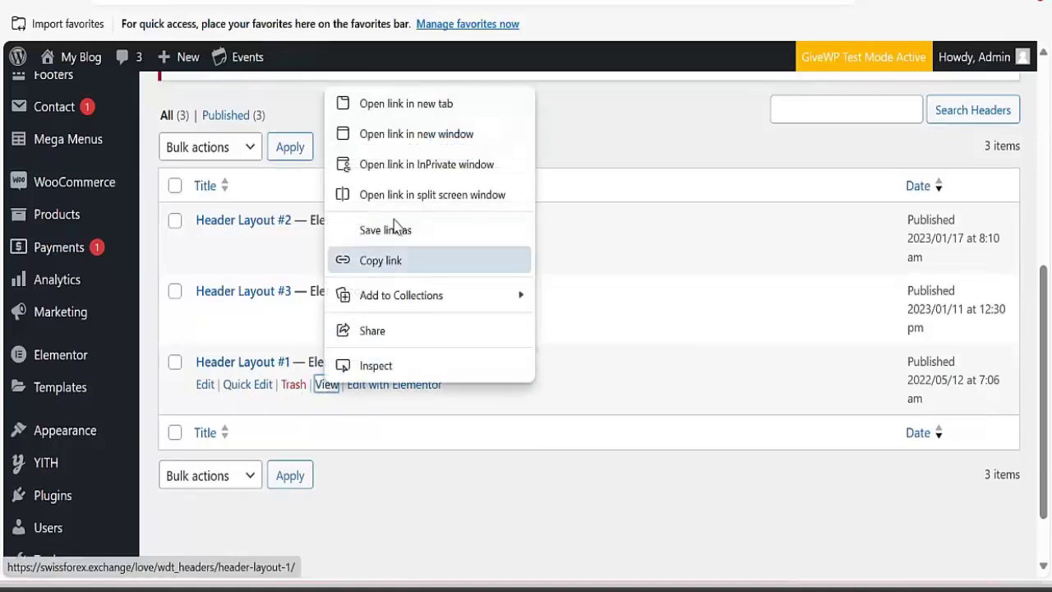
pyautogui.click(418, 104)
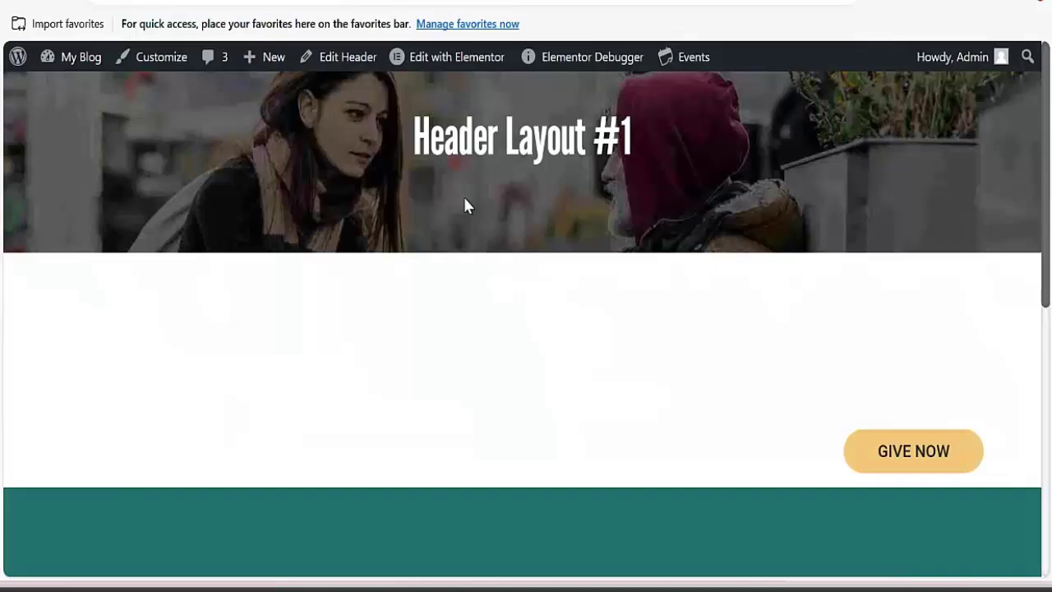
pyautogui.scroll(-8, 460, 199)
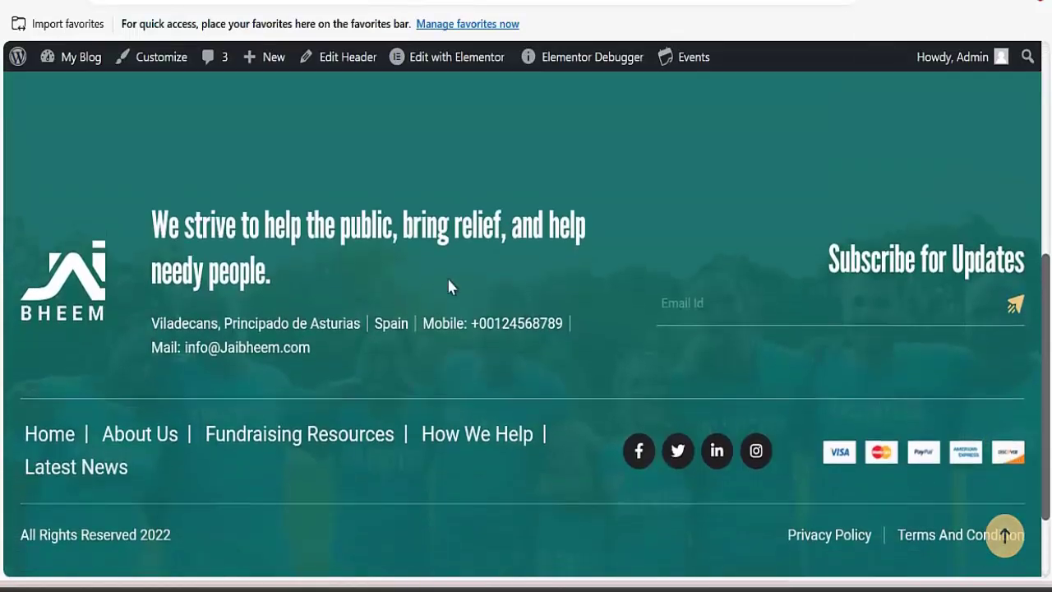
pyautogui.scroll(8, 448, 280)
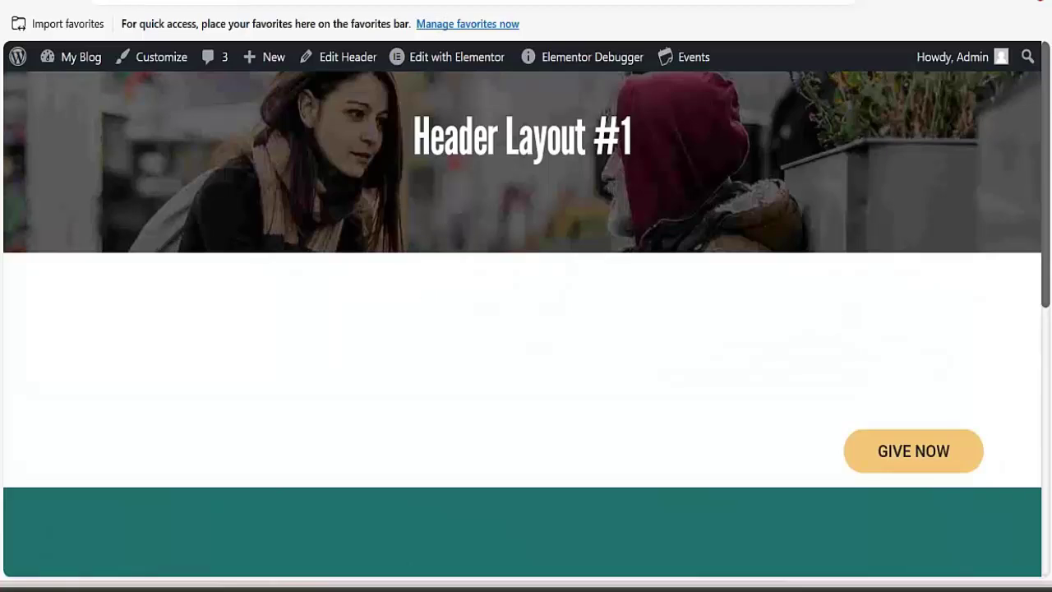
pyautogui.hotkey('ctrl', 'Tab')
pyautogui.scroll(-10, 469, 282)
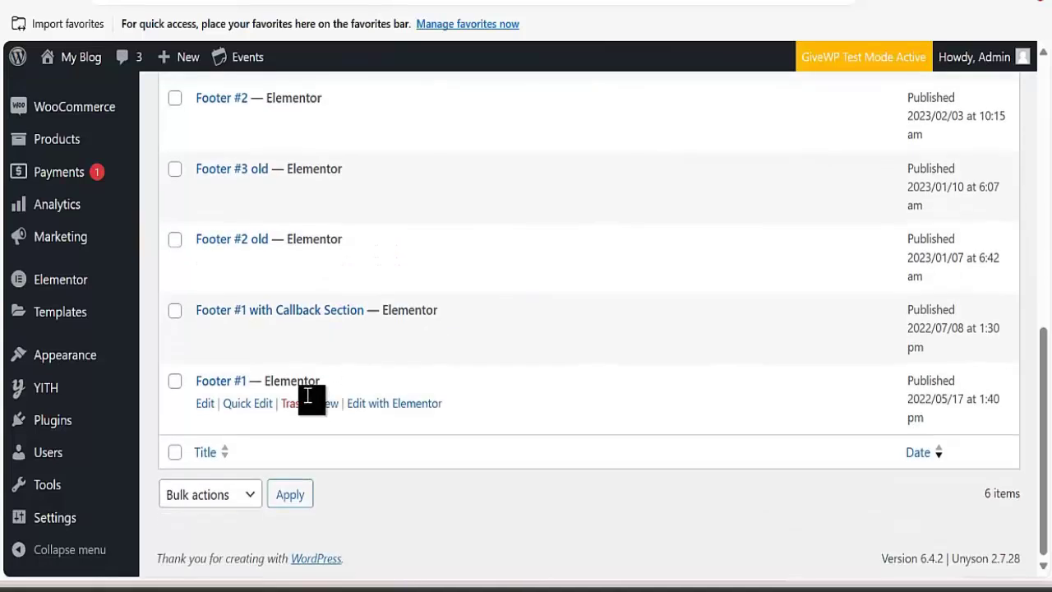
# - Preview the Footer #1 template page in a new tab, then go back
pyautogui.scroll(3, 308, 397)
pyautogui.scroll(-3, 287, 329)
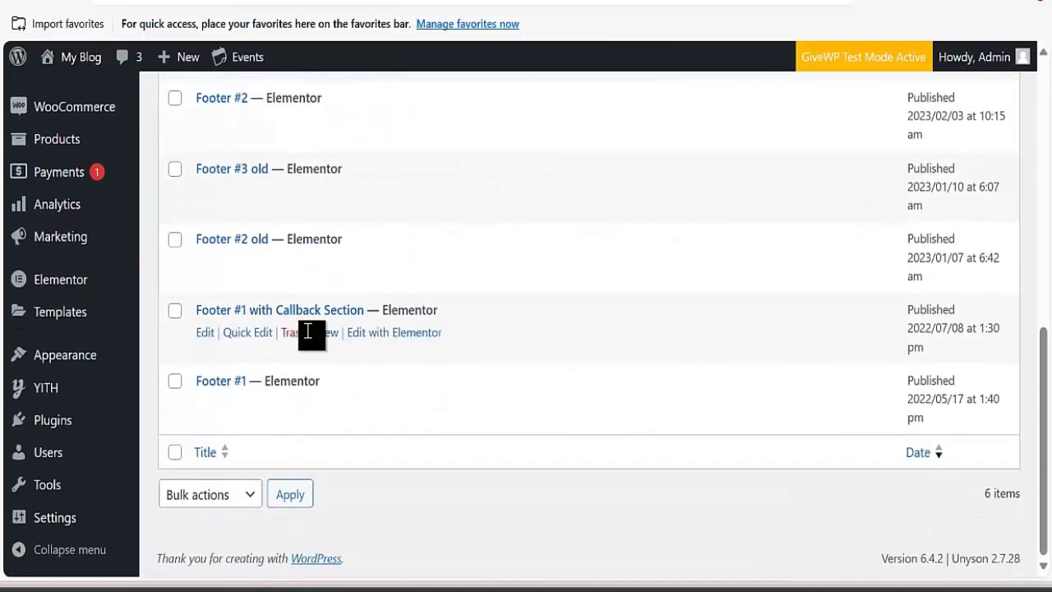
pyautogui.rightClick(325, 402)
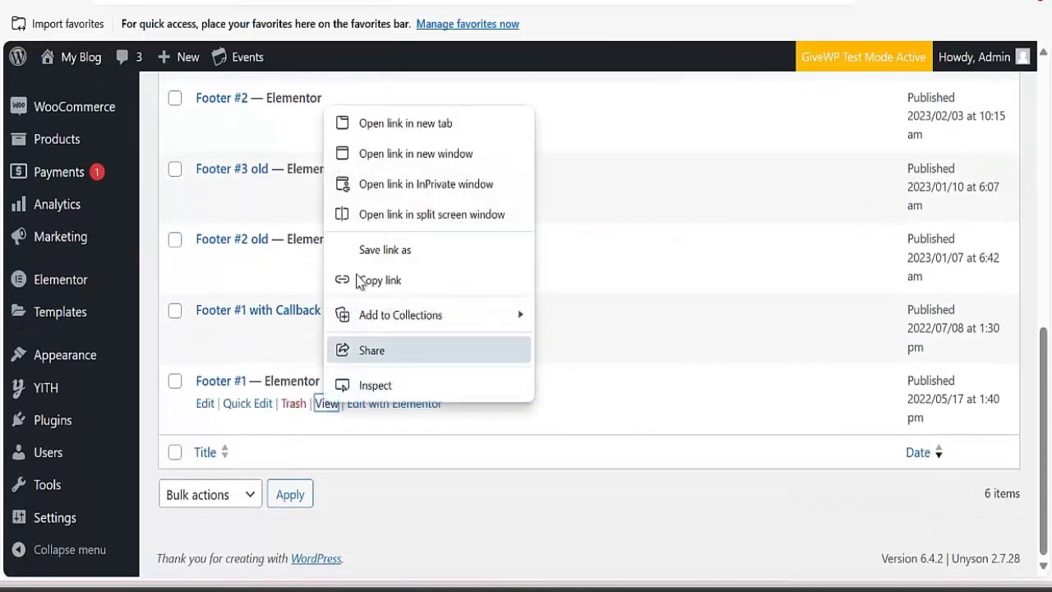
pyautogui.click(382, 122)
pyautogui.click(575, 2)
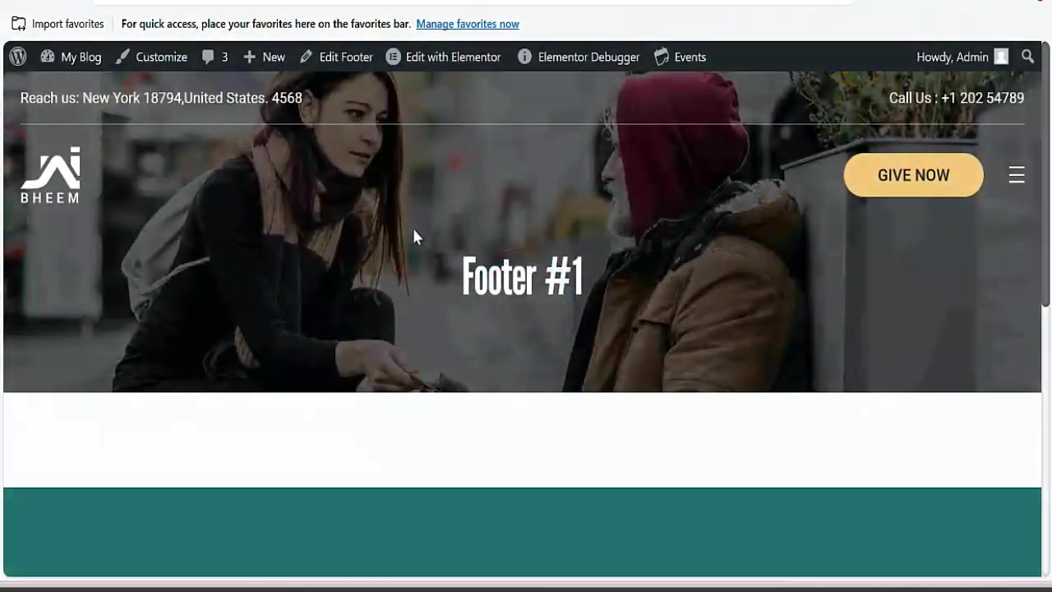
pyautogui.scroll(-5, 411, 225)
pyautogui.scroll(-2, 402, 263)
pyautogui.scroll(6, 681, 345)
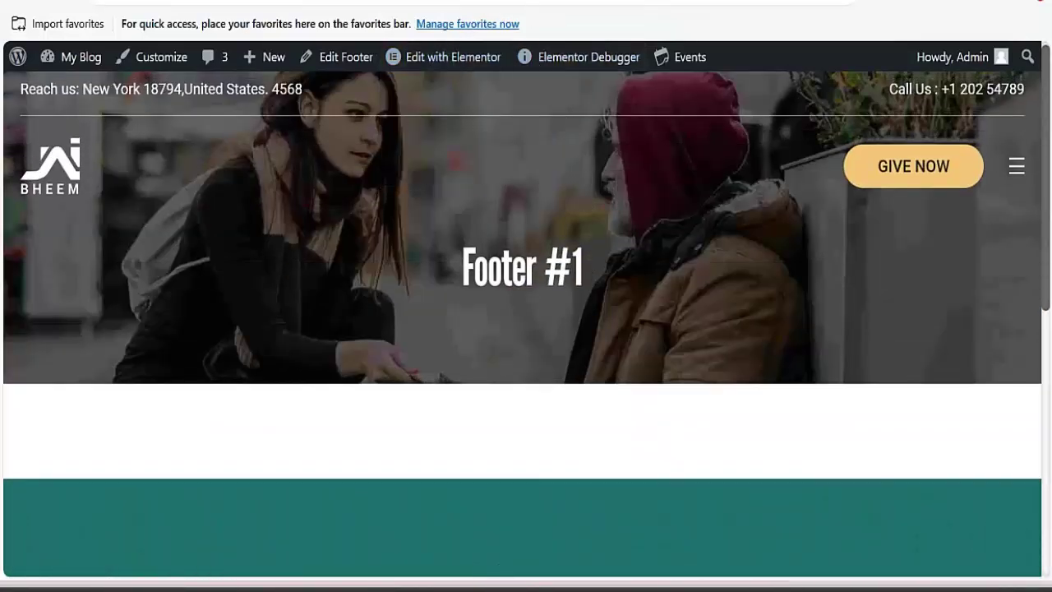
pyautogui.hotkey('alt', 'Left')
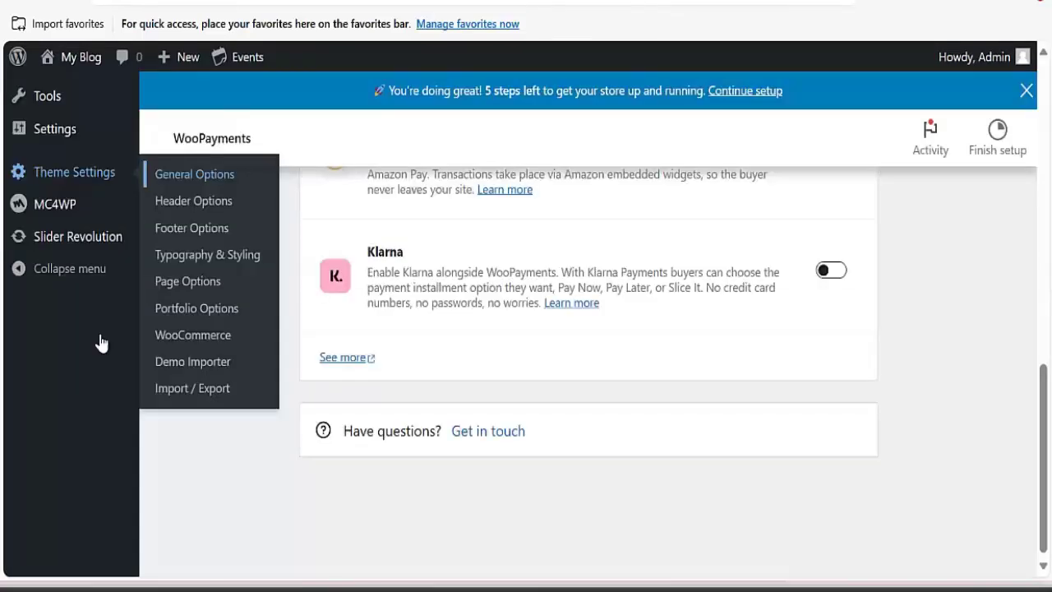
# - Open the theme Customizer from Appearance in a new tab
pyautogui.scroll(3, 101, 345)
pyautogui.moveTo(77, 285)
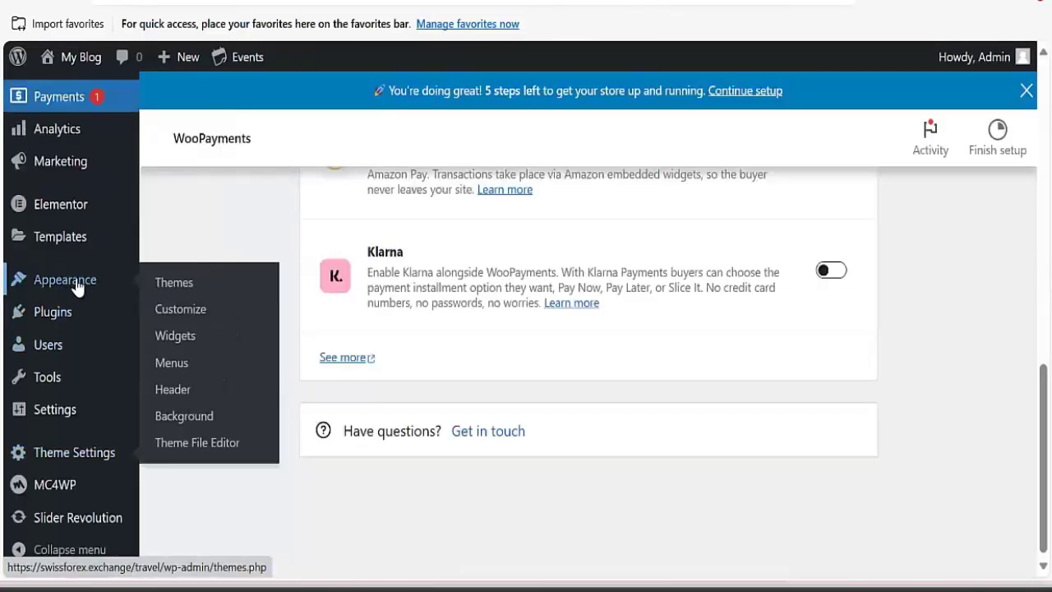
pyautogui.rightClick(179, 312)
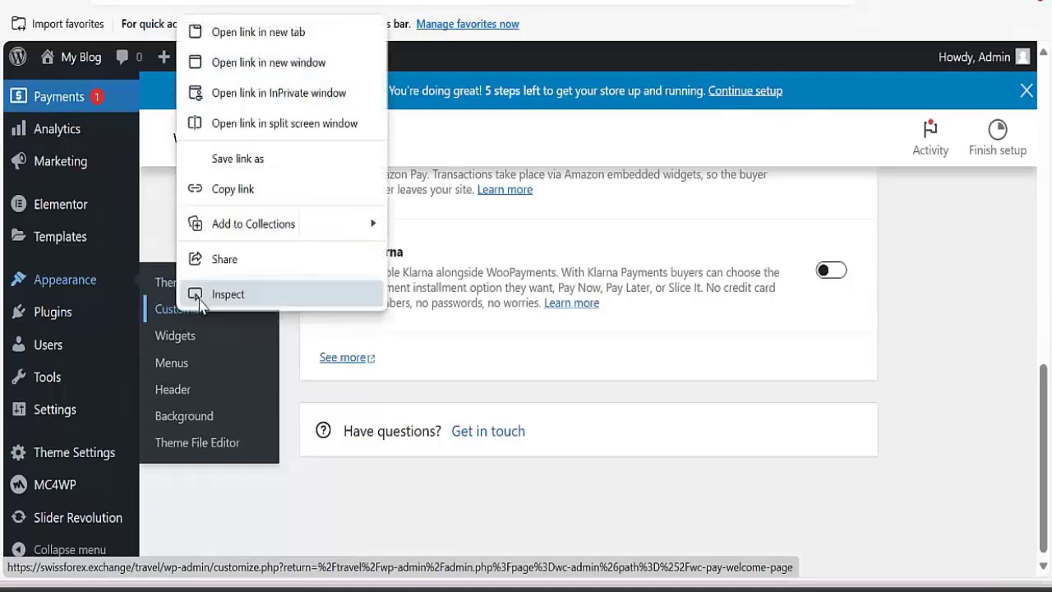
pyautogui.click(248, 37)
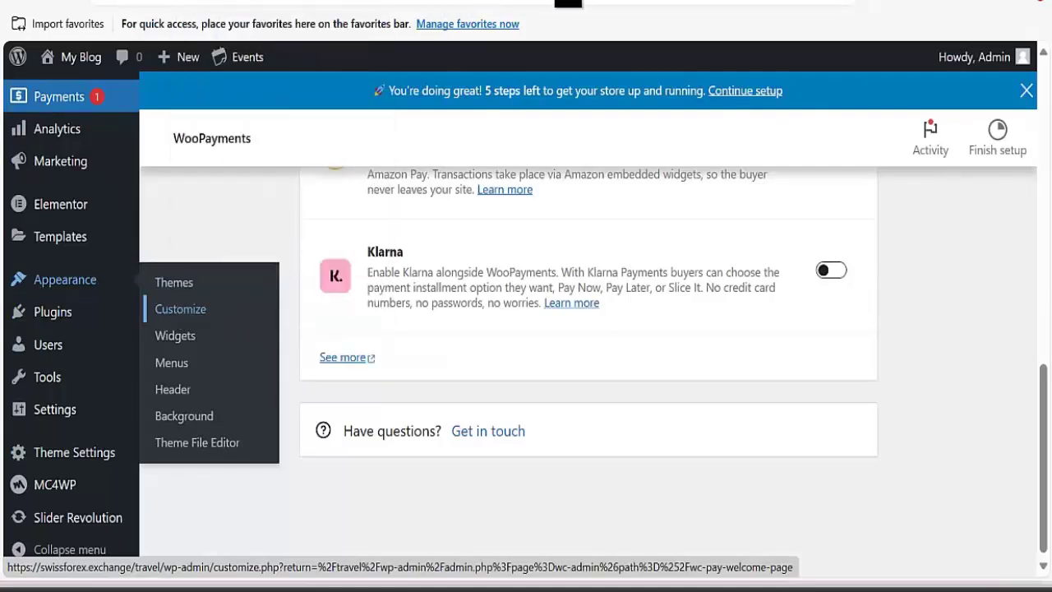
pyautogui.click(723, 3)
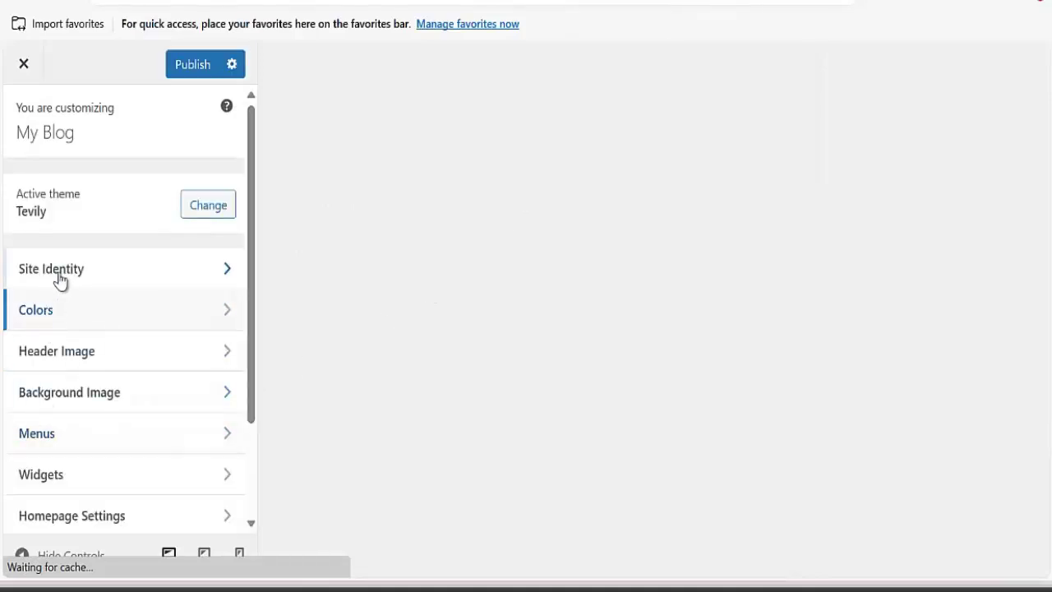
# - Open the Site Identity section and scroll through the Customizer panel list
pyautogui.scroll(-1, 70, 378)
pyautogui.scroll(1, 61, 282)
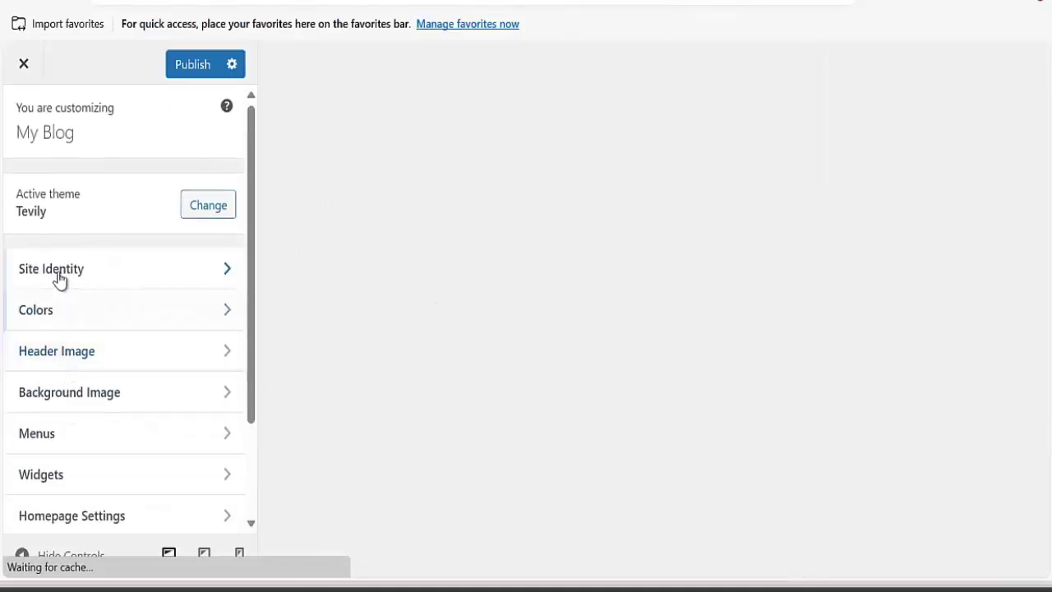
pyautogui.click(61, 277)
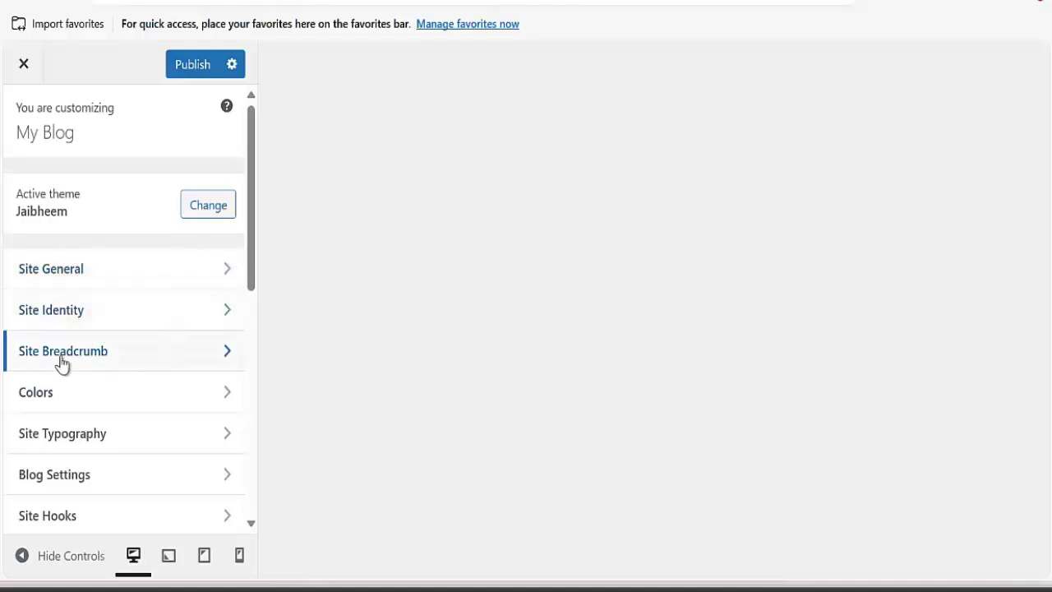
pyautogui.scroll(-3, 49, 406)
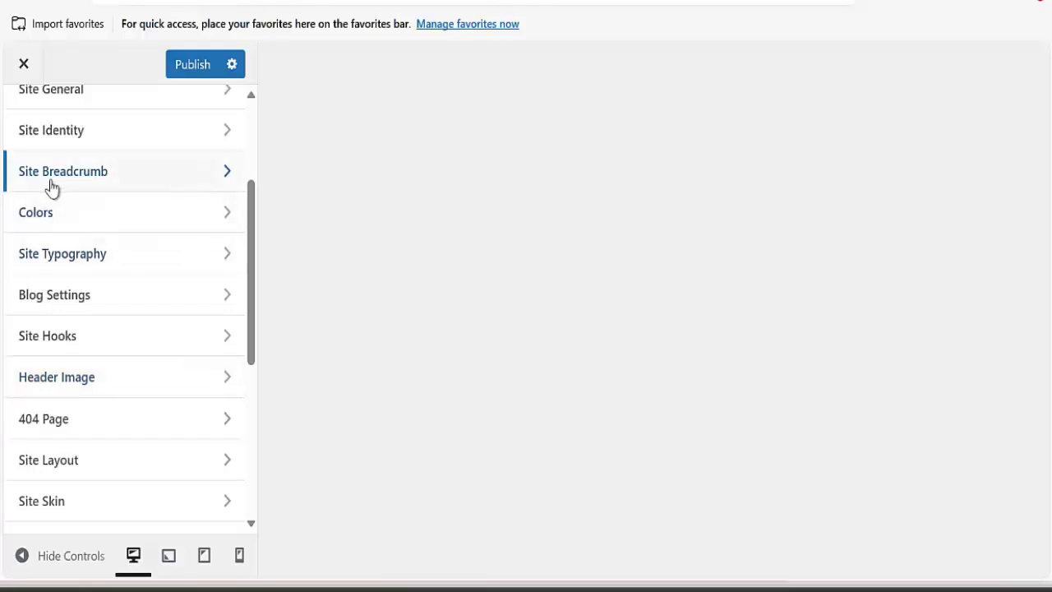
pyautogui.scroll(-2, 72, 240)
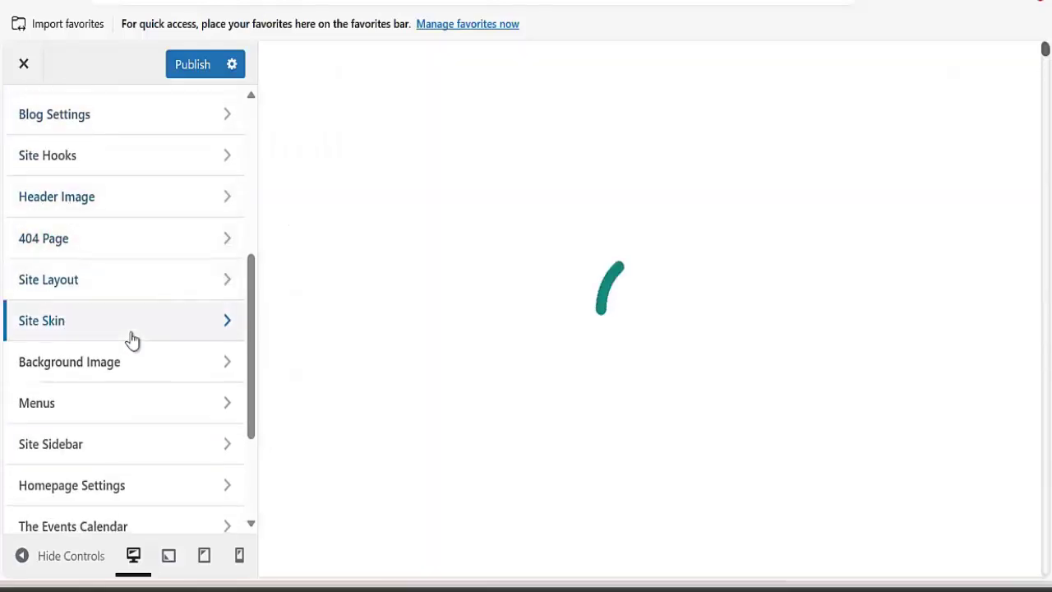
pyautogui.scroll(5, 223, 324)
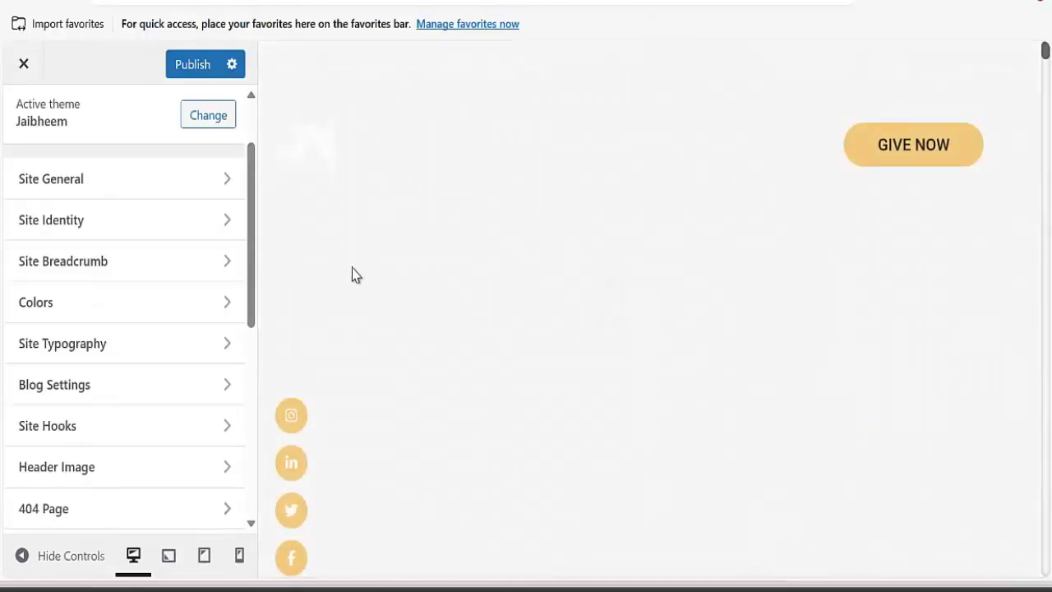
pyautogui.scroll(2, 98, 180)
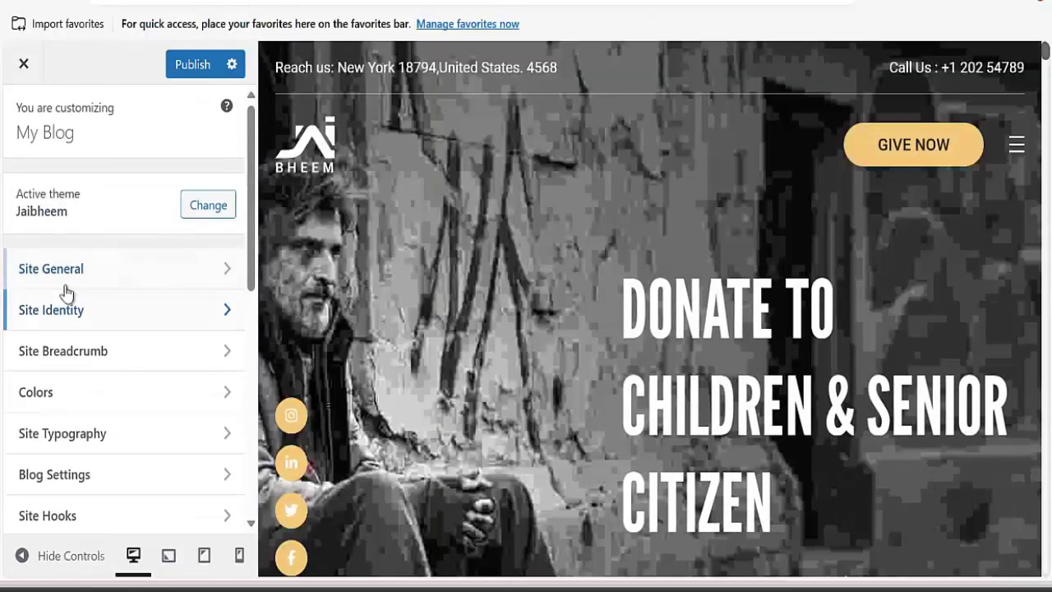
# - Check the site header type under Site General, keeping it as Custom Header
pyautogui.click(78, 271)
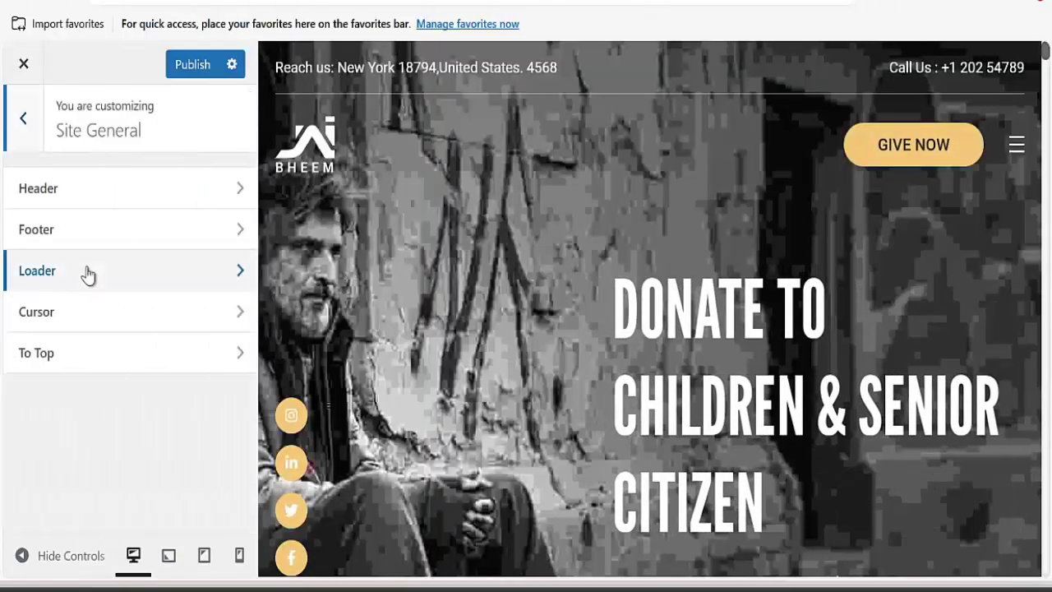
pyautogui.click(72, 192)
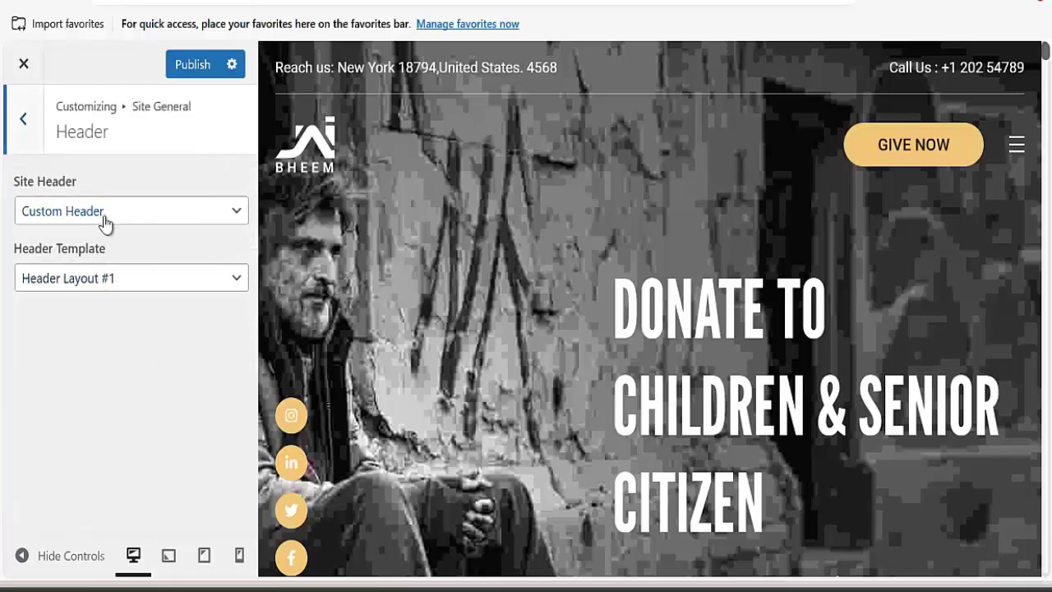
pyautogui.click(105, 221)
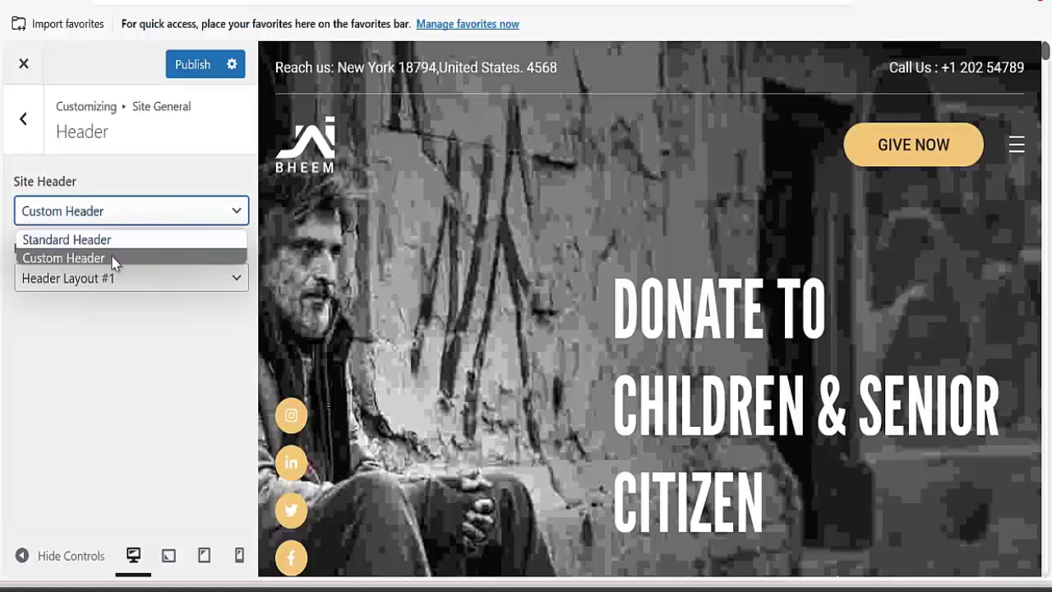
pyautogui.click(60, 256)
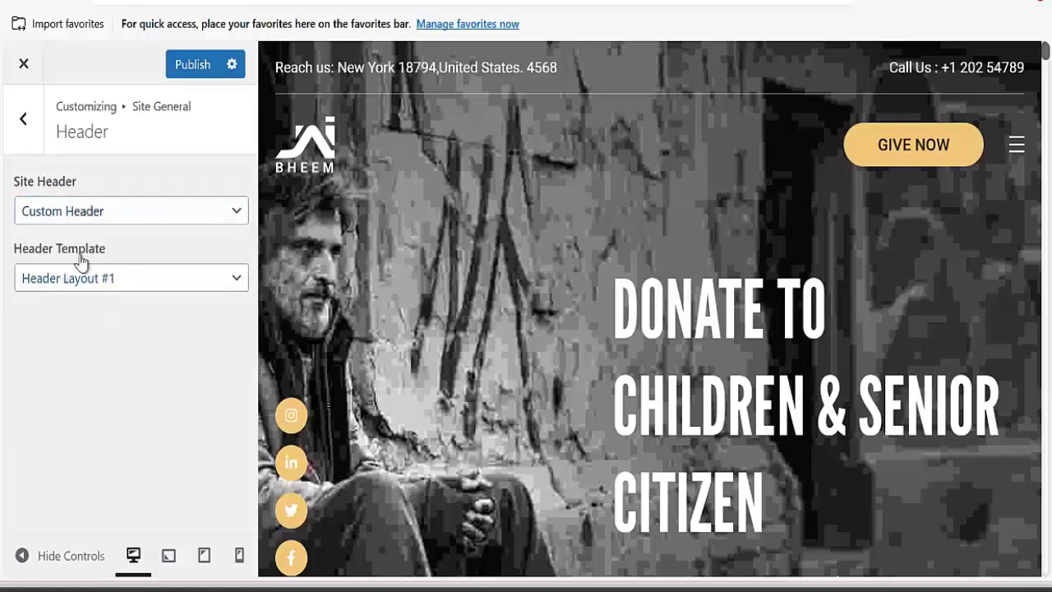
pyautogui.click(23, 118)
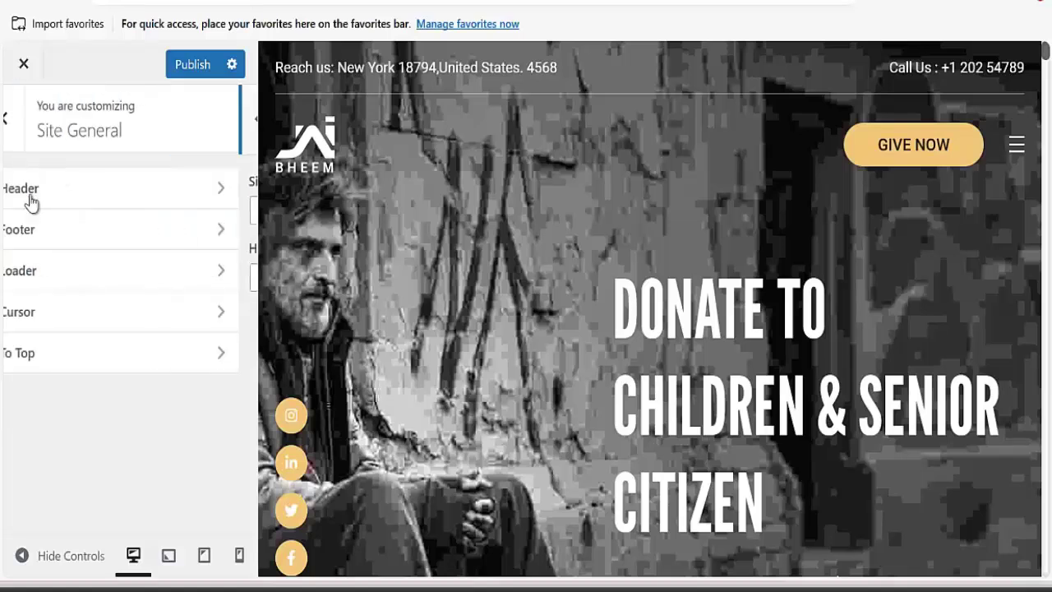
# - Review the site footer and page loader settings, then switch to the Menus page
pyautogui.click(79, 235)
pyautogui.click(25, 122)
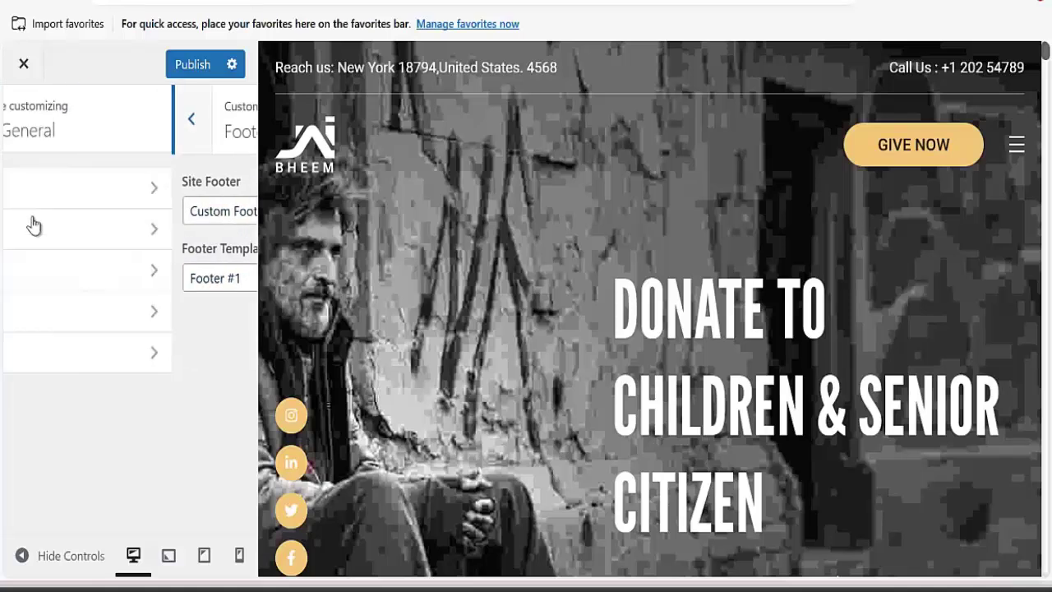
pyautogui.click(91, 281)
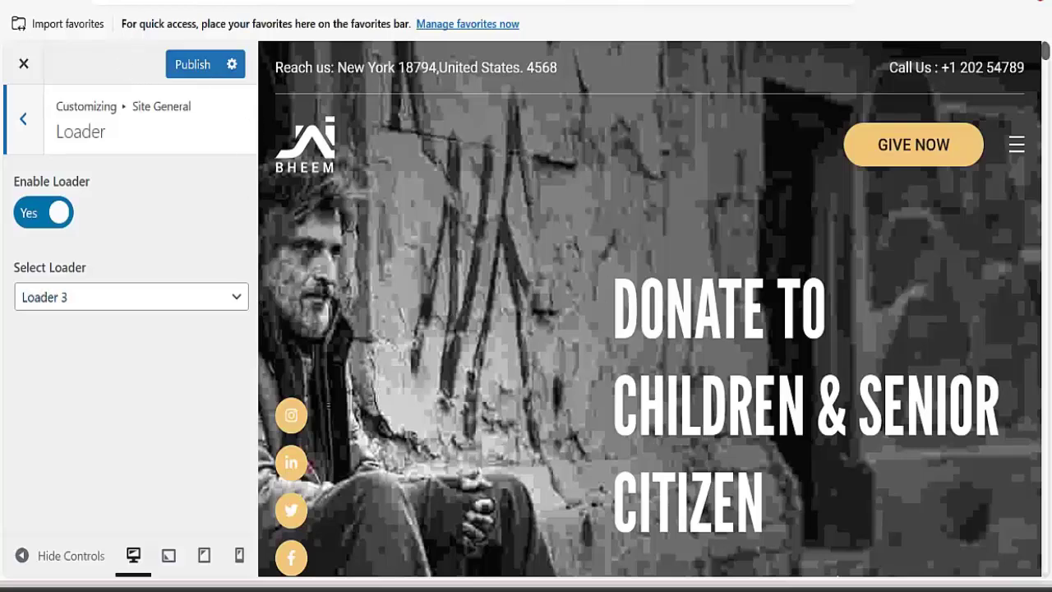
pyautogui.click(345, 2)
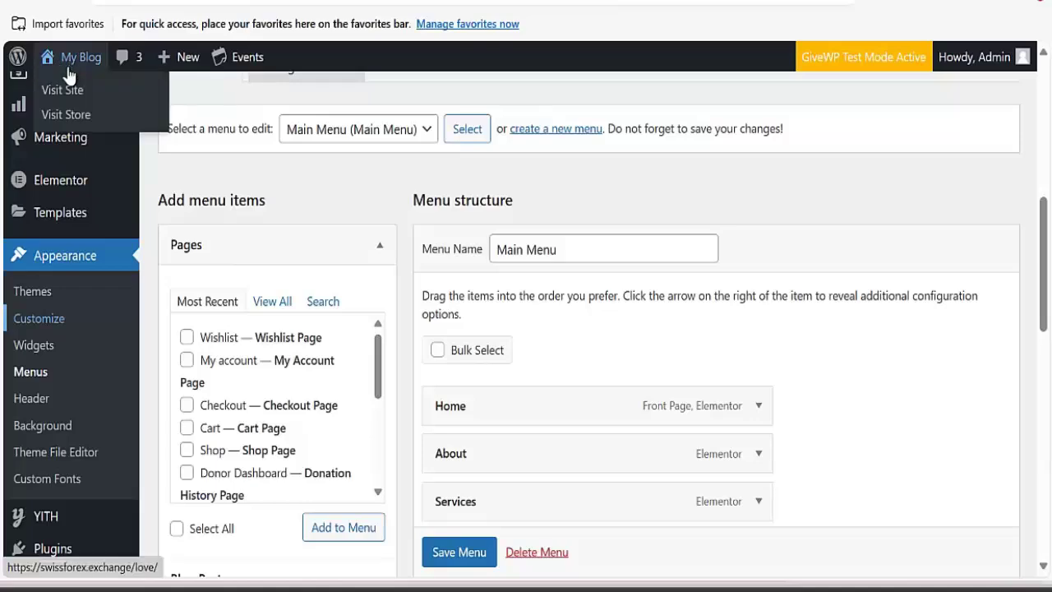
# - Open the live site in a new tab and review the cursor effect settings
pyautogui.rightClick(74, 92)
pyautogui.click(141, 108)
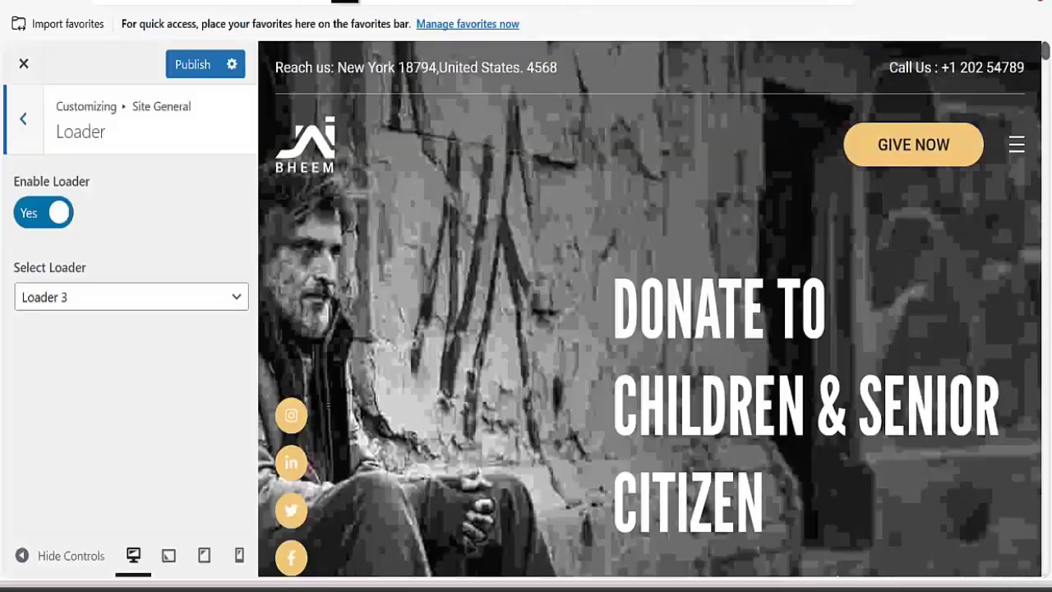
pyautogui.click(23, 120)
pyautogui.click(74, 325)
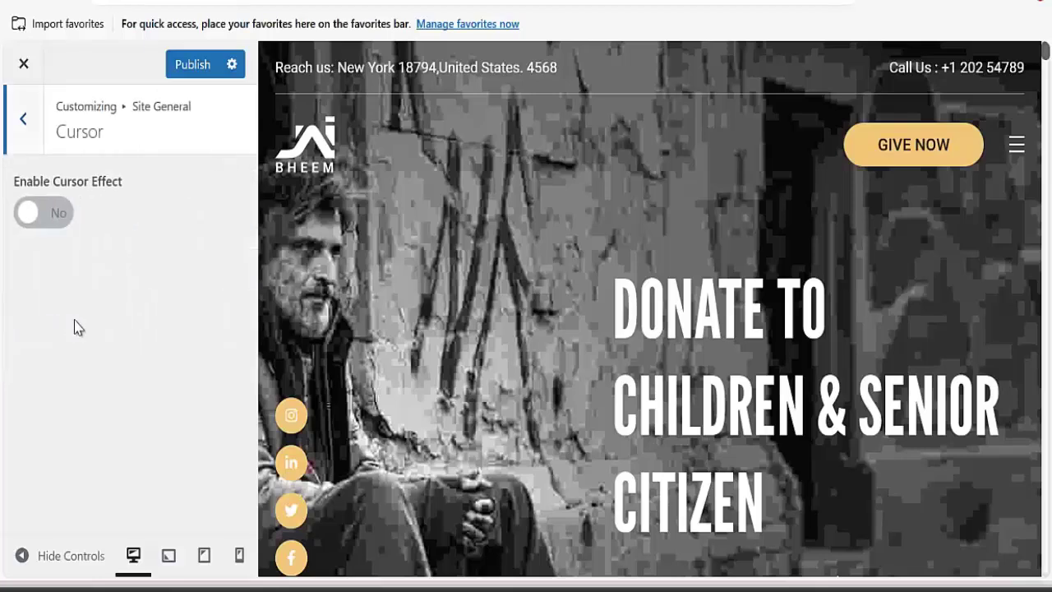
pyautogui.click(23, 120)
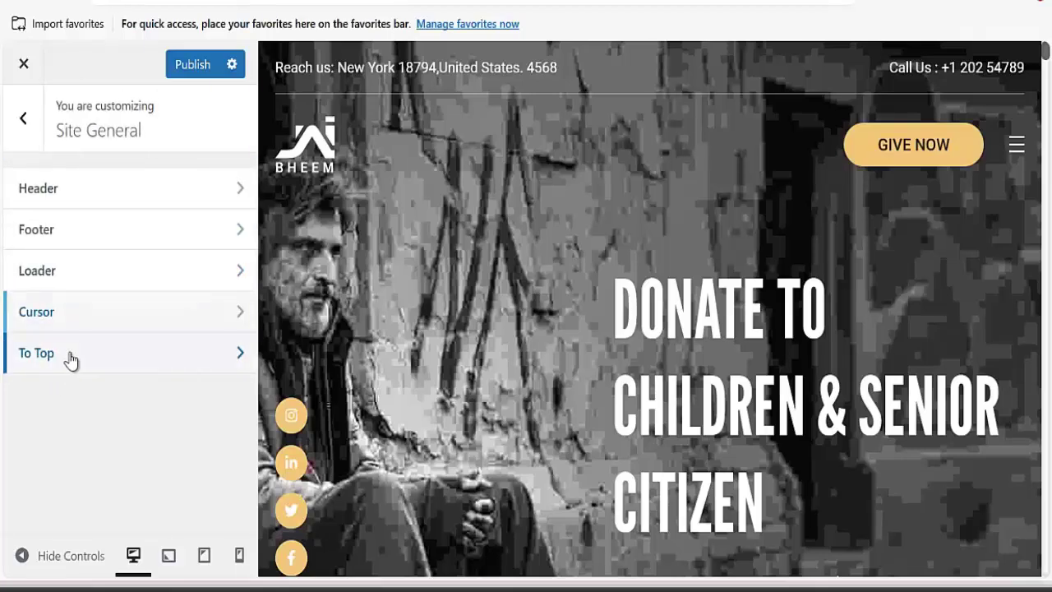
# - Check the scroll-to-top settings and its button in the preview, then return to the main list
pyautogui.click(71, 357)
pyautogui.scroll(-10, 979, 534)
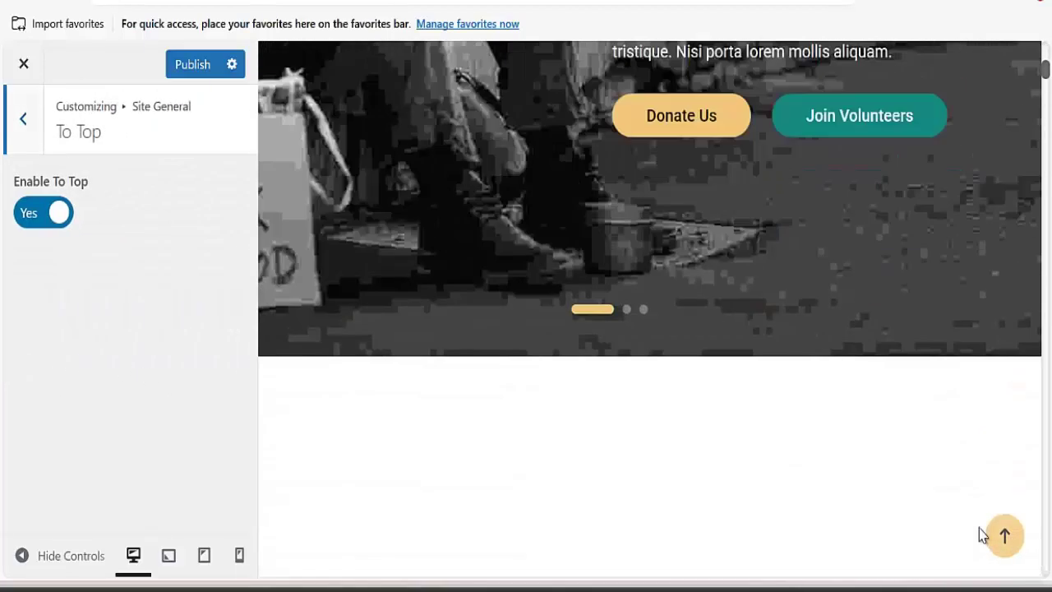
pyautogui.scroll(10, 345, 355)
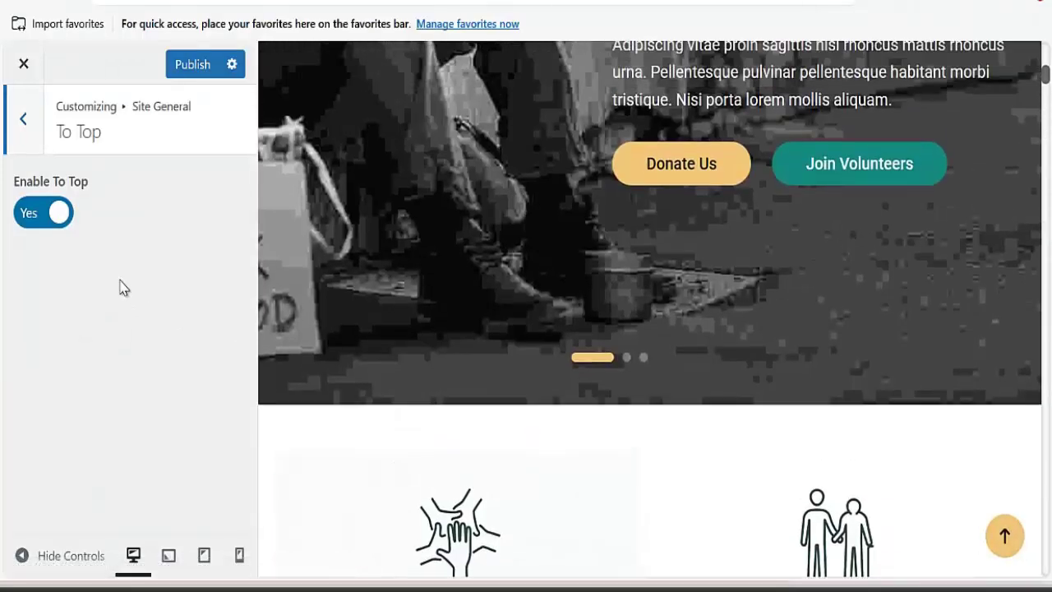
pyautogui.click(23, 120)
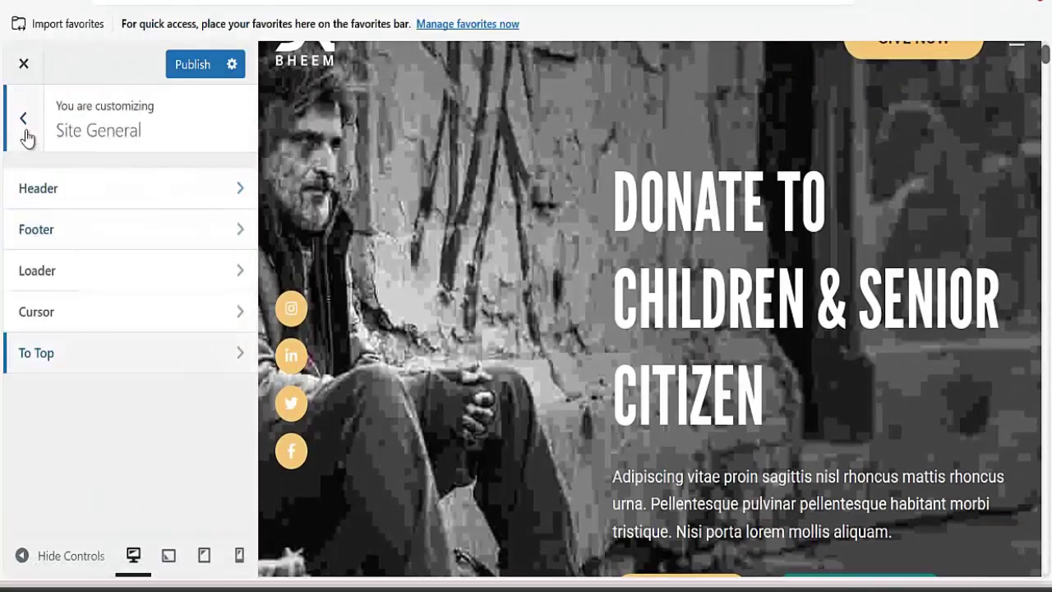
pyautogui.click(24, 120)
# - Review the Site Logo and Site Title settings in Site Identity
pyautogui.click(93, 327)
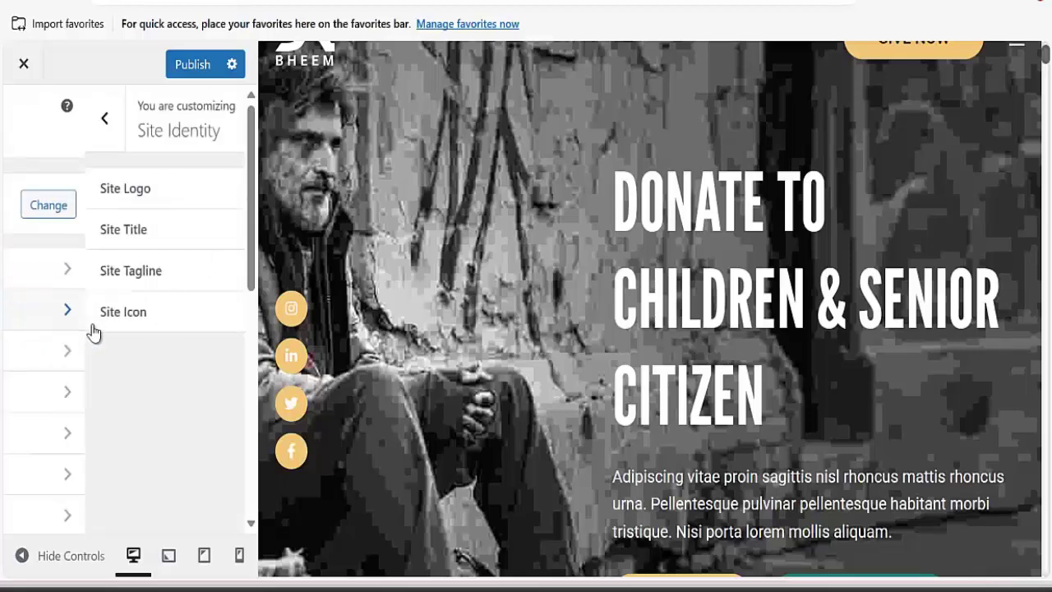
pyautogui.click(99, 200)
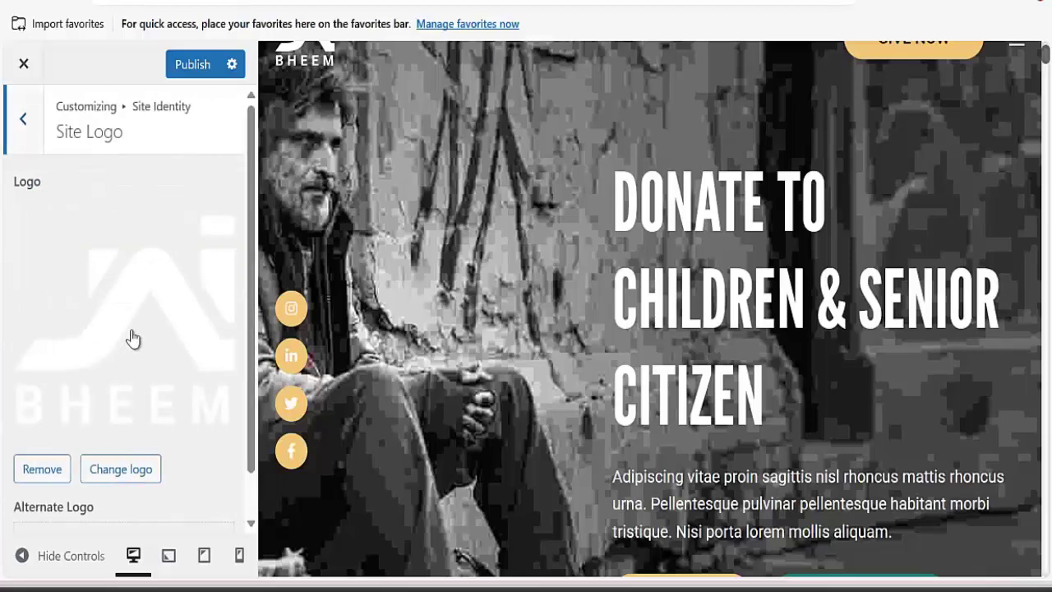
pyautogui.scroll(2, 324, 164)
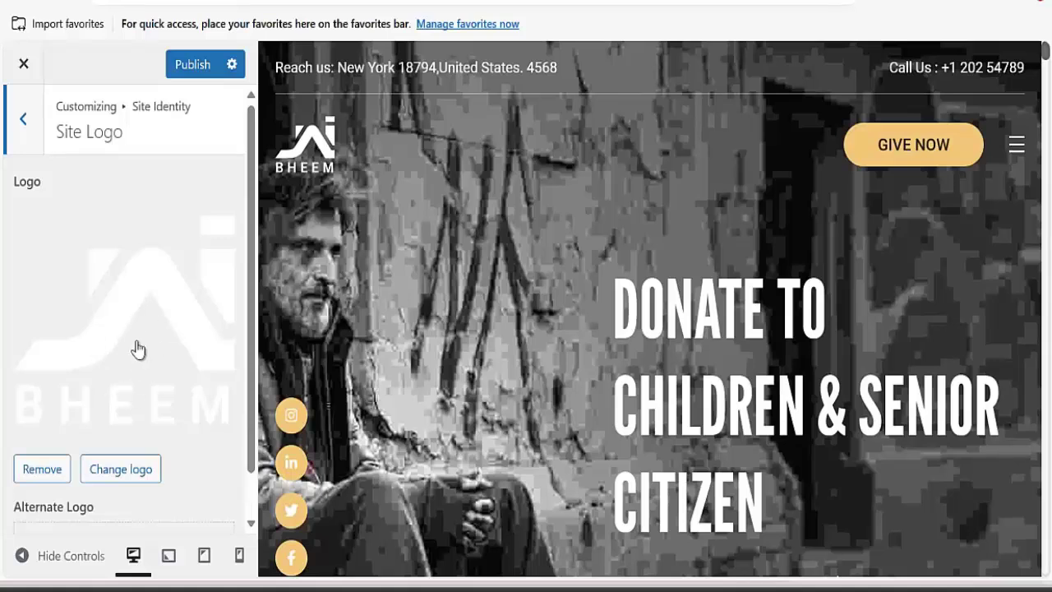
pyautogui.click(22, 139)
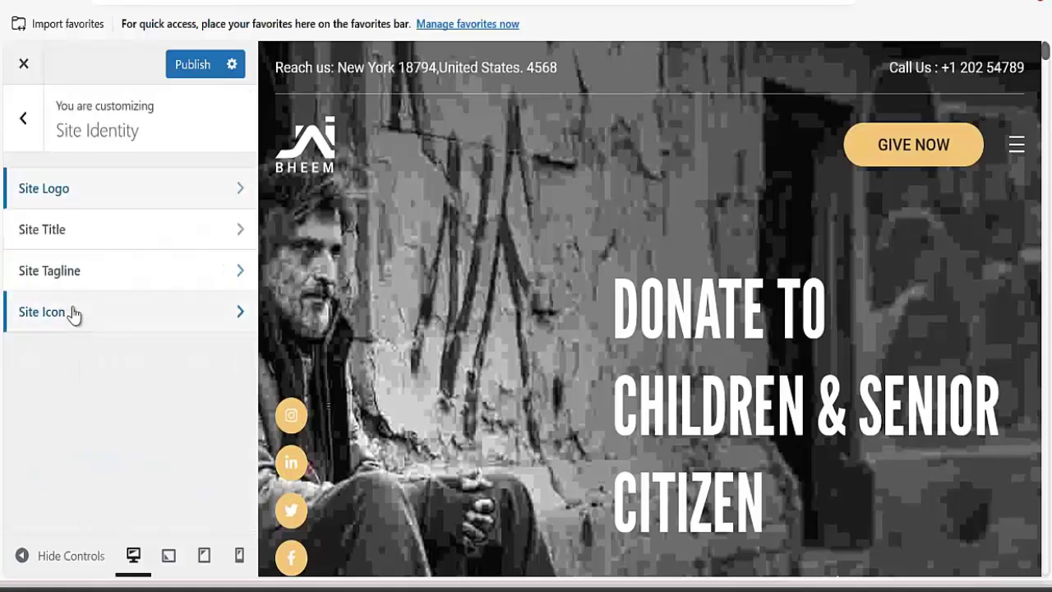
pyautogui.click(70, 245)
pyautogui.scroll(-5, 74, 237)
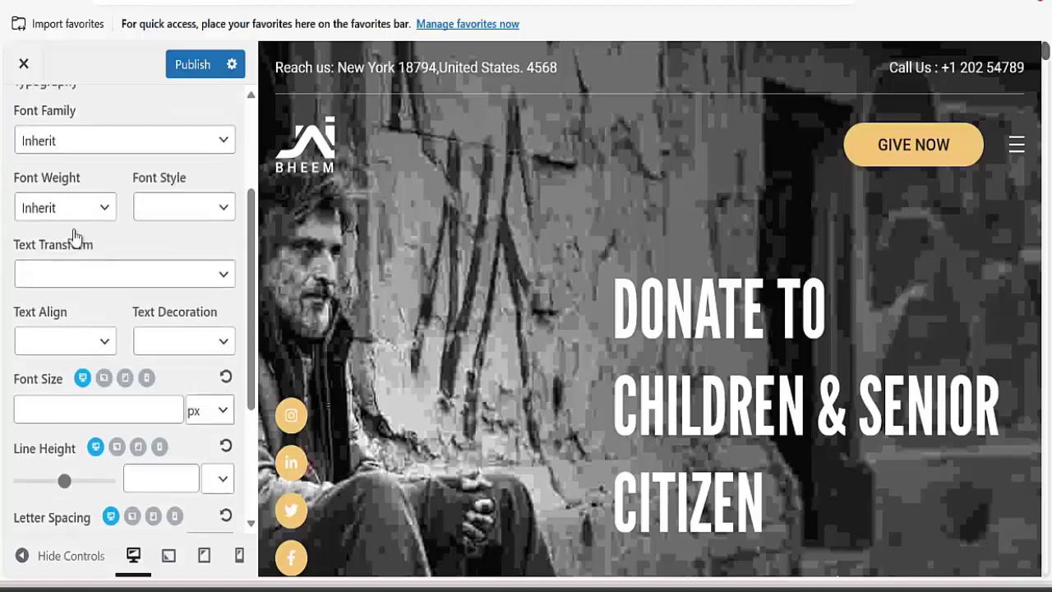
pyautogui.scroll(5, 82, 329)
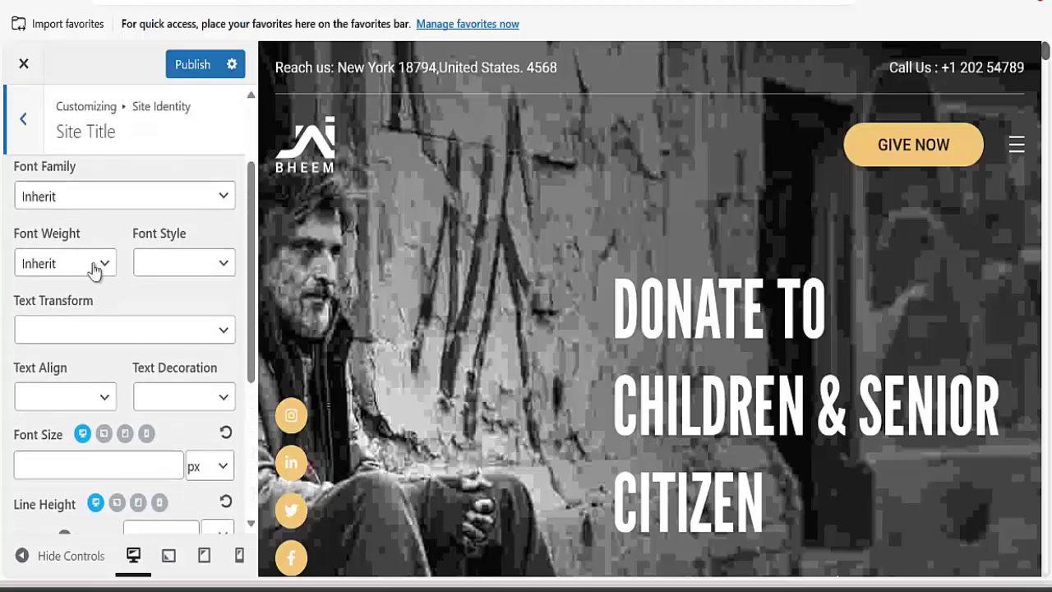
pyautogui.click(24, 132)
# - Revisit the Site Tagline, Site Logo and Site Title settings
pyautogui.click(92, 280)
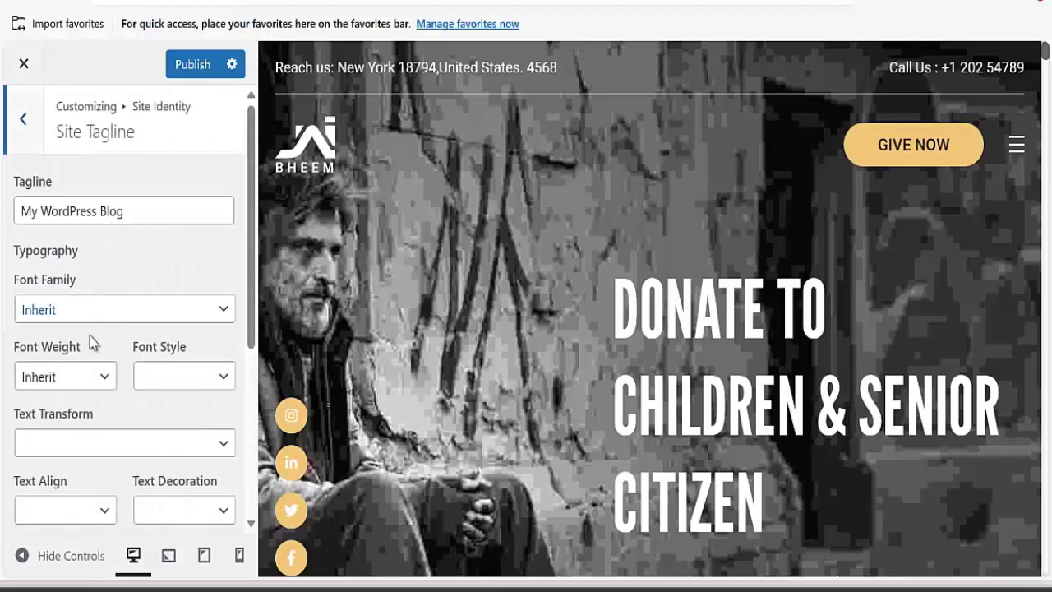
pyautogui.click(27, 128)
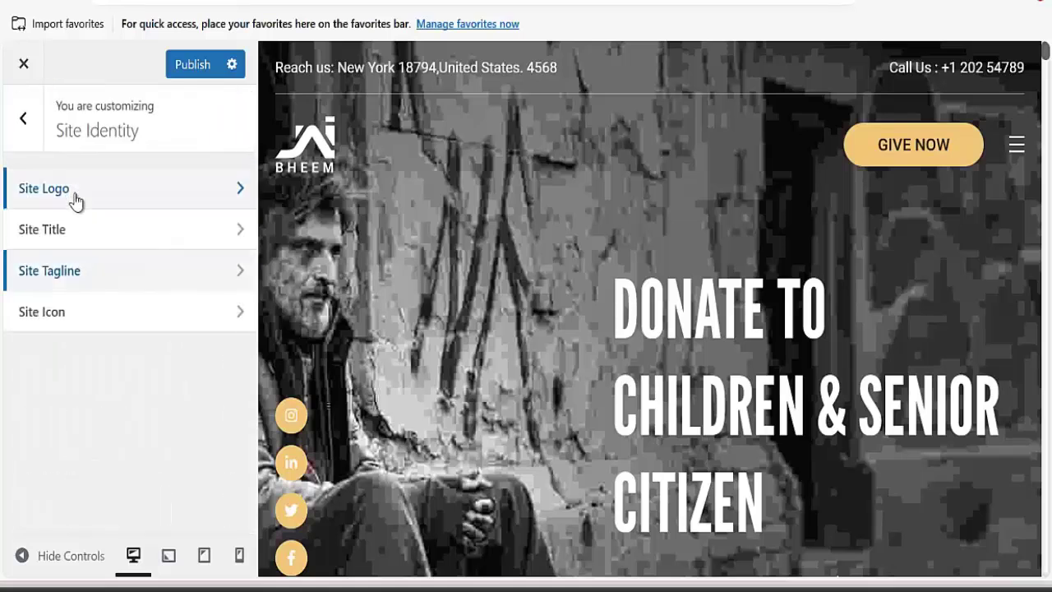
pyautogui.click(73, 197)
pyautogui.click(23, 124)
pyautogui.click(41, 234)
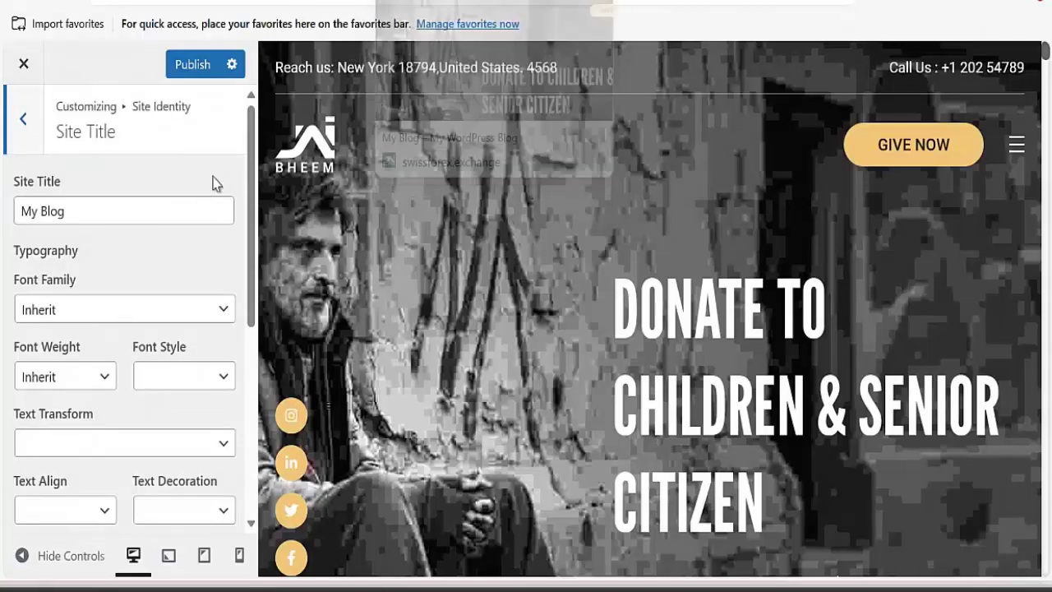
pyautogui.click(27, 130)
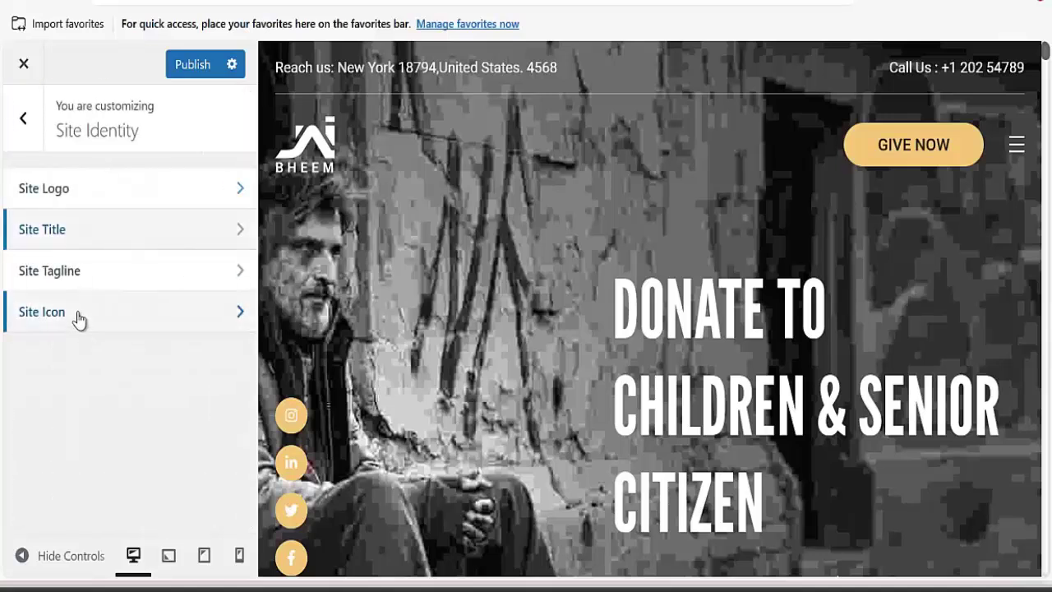
# - Check the Site Tagline and Site Icon settings, then return to the main Customizer list
pyautogui.click(90, 280)
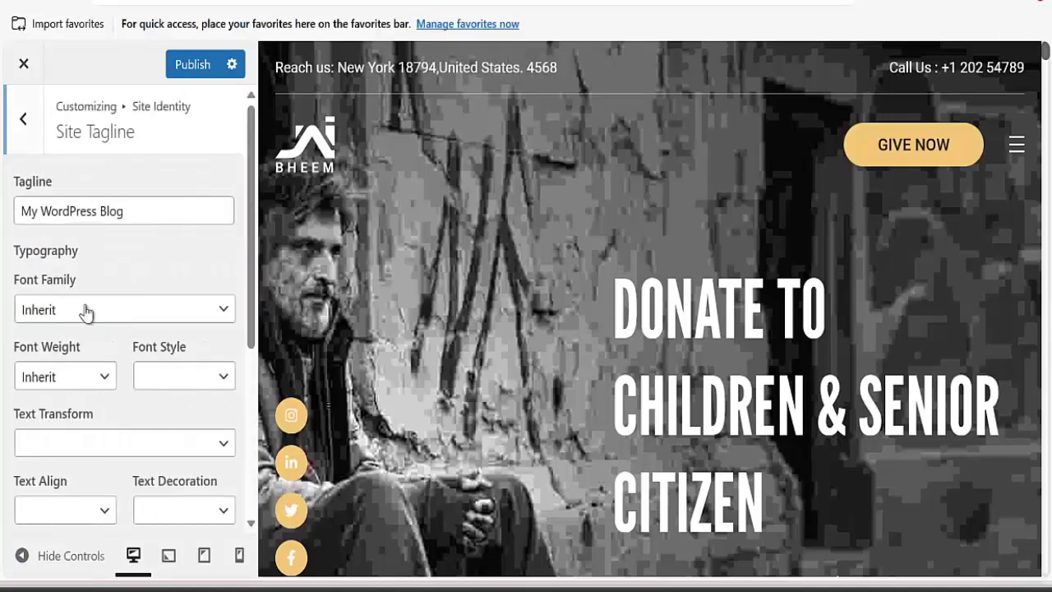
pyautogui.click(26, 141)
pyautogui.click(79, 322)
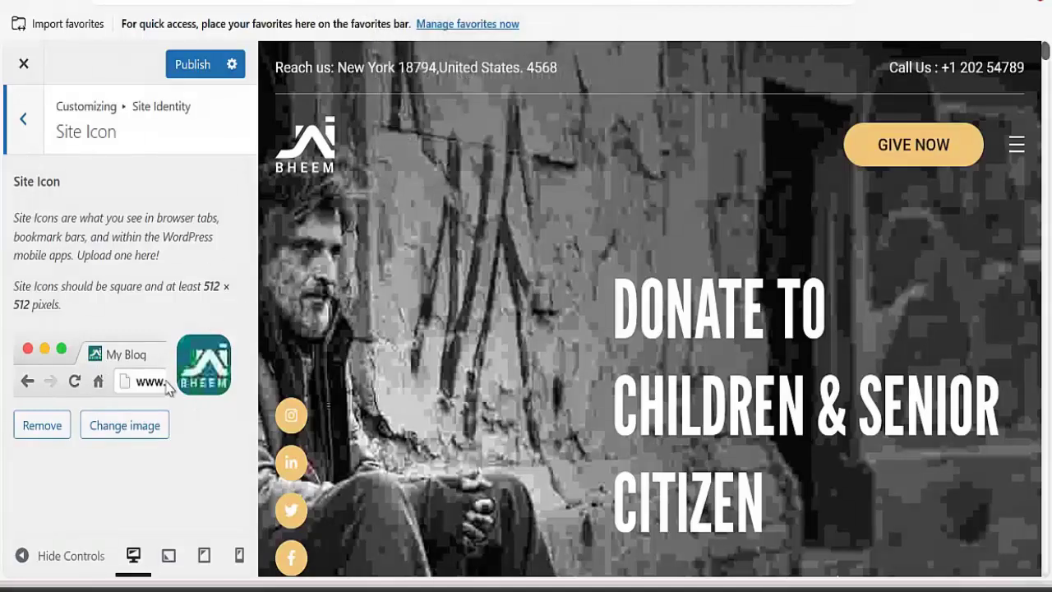
pyautogui.click(23, 125)
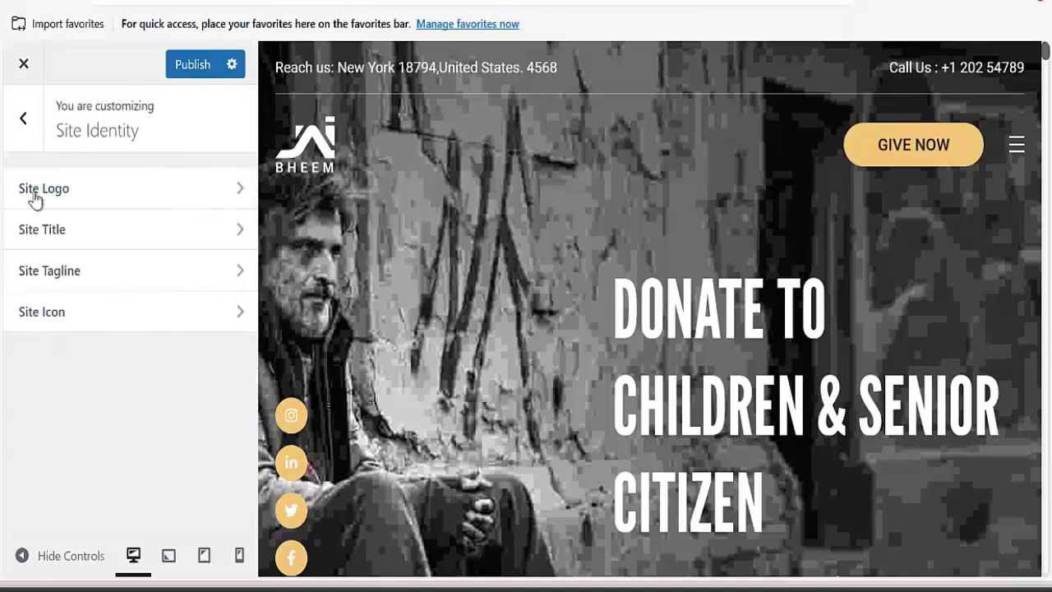
pyautogui.click(23, 113)
# - Review the Site Breadcrumb General and Colors & Background options
pyautogui.click(117, 360)
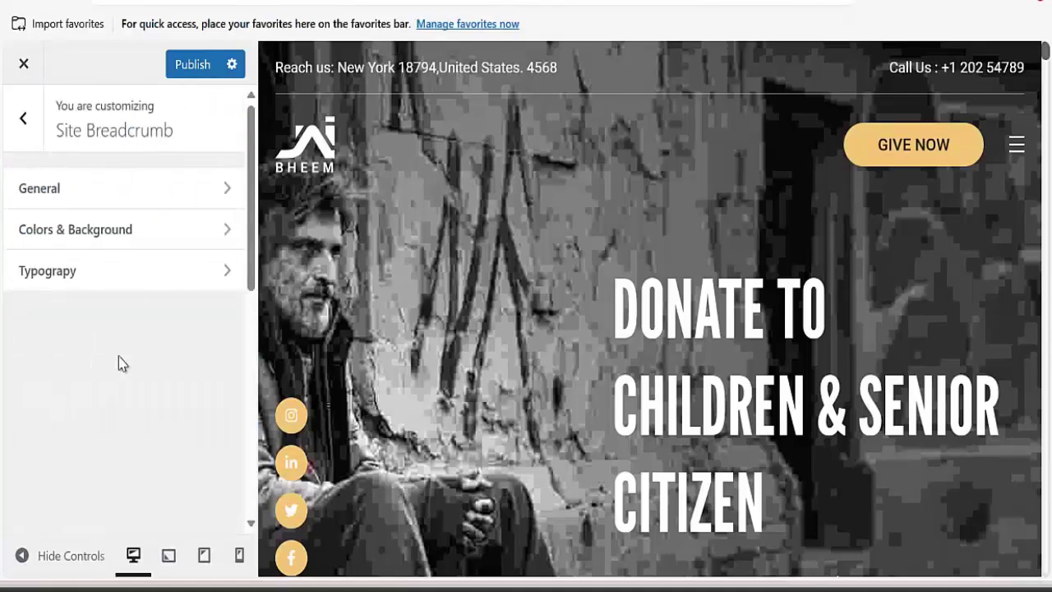
pyautogui.click(97, 191)
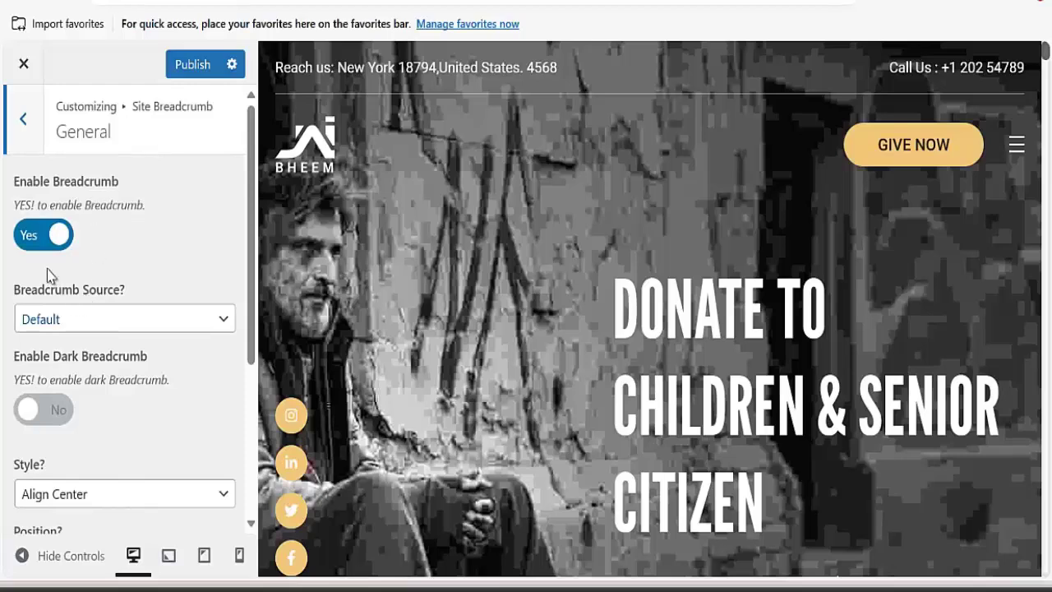
pyautogui.scroll(-3, 49, 283)
pyautogui.scroll(5, 78, 321)
pyautogui.click(23, 117)
pyautogui.click(91, 240)
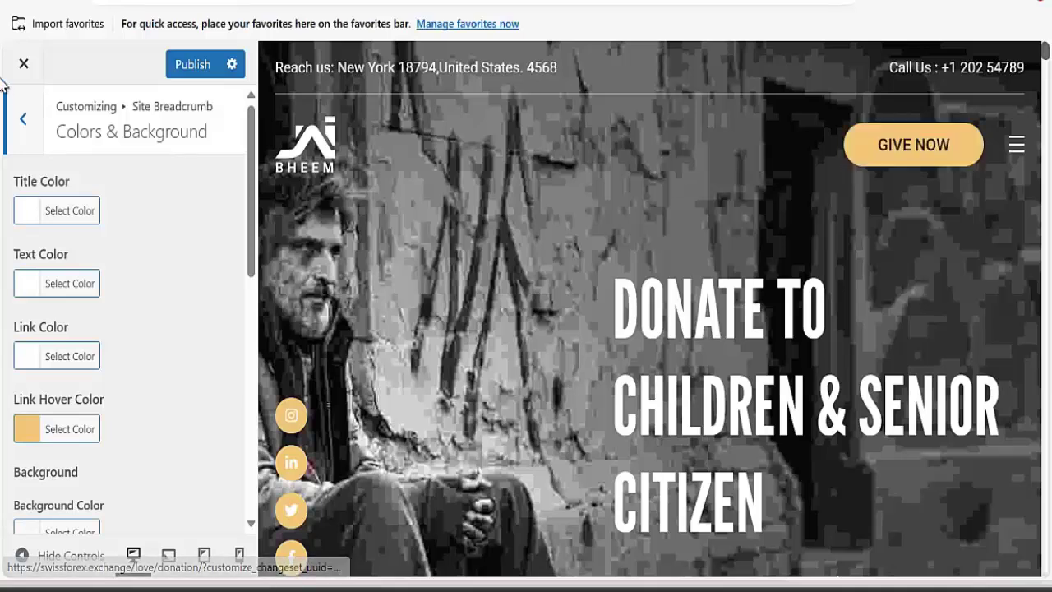
pyautogui.click(23, 118)
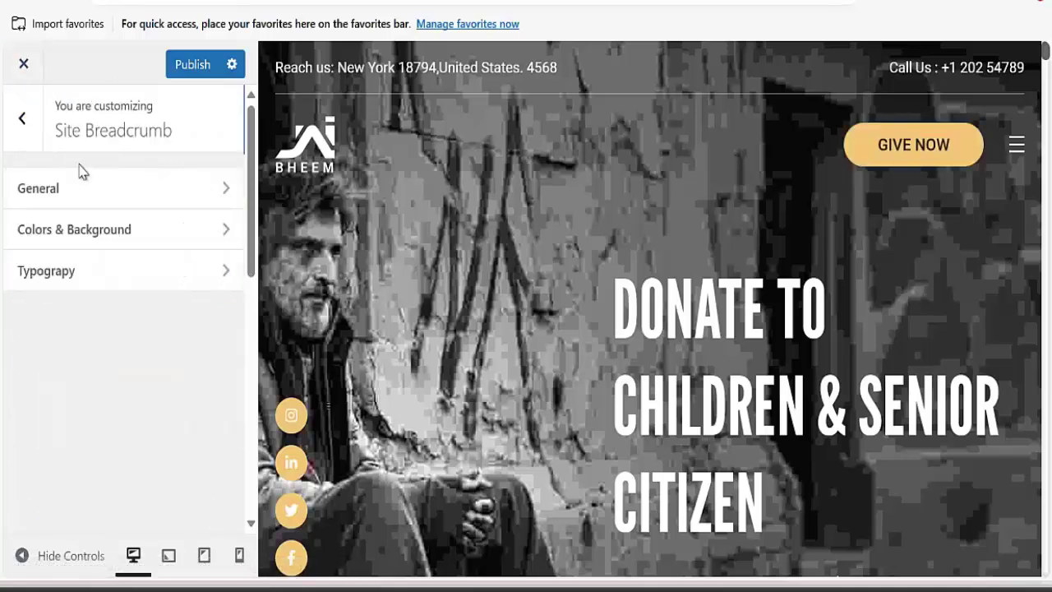
pyautogui.click(23, 120)
# - Publish the Customizer settings
pyautogui.scroll(-8, 94, 321)
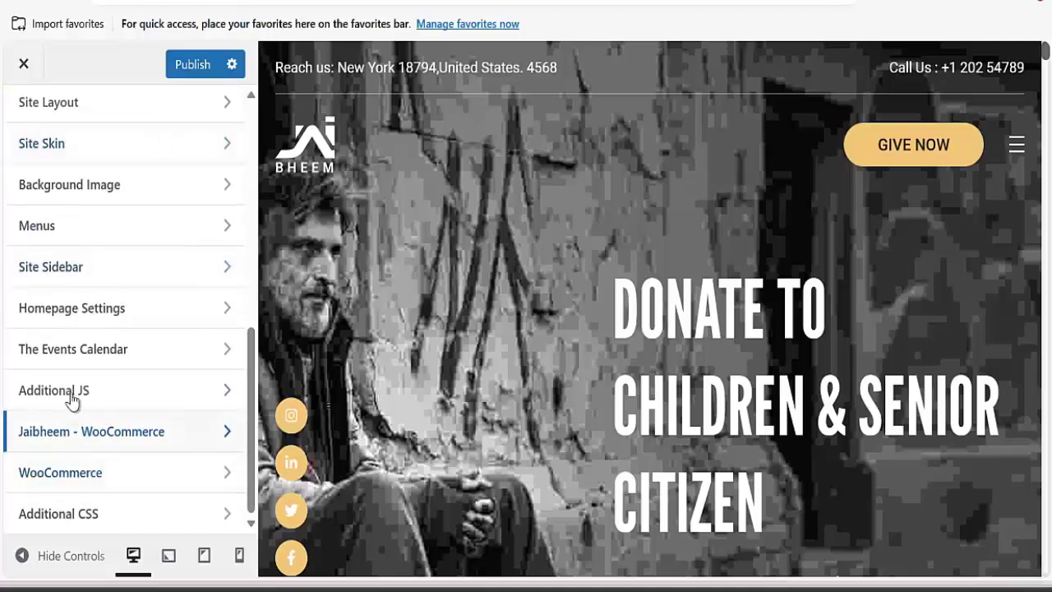
pyautogui.scroll(8, 92, 365)
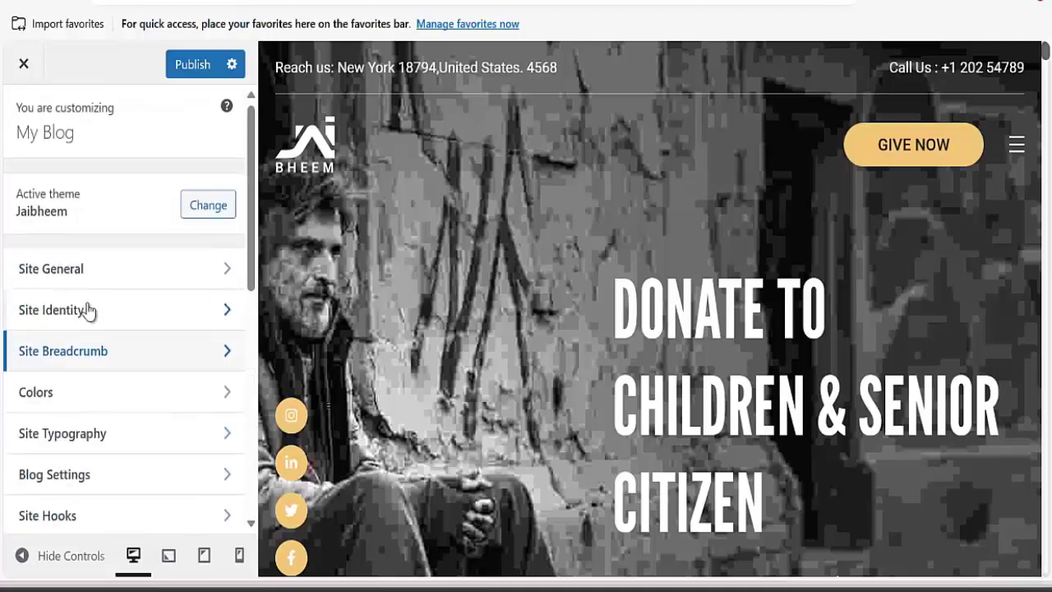
pyautogui.scroll(-5, 86, 300)
pyautogui.scroll(-4, 87, 298)
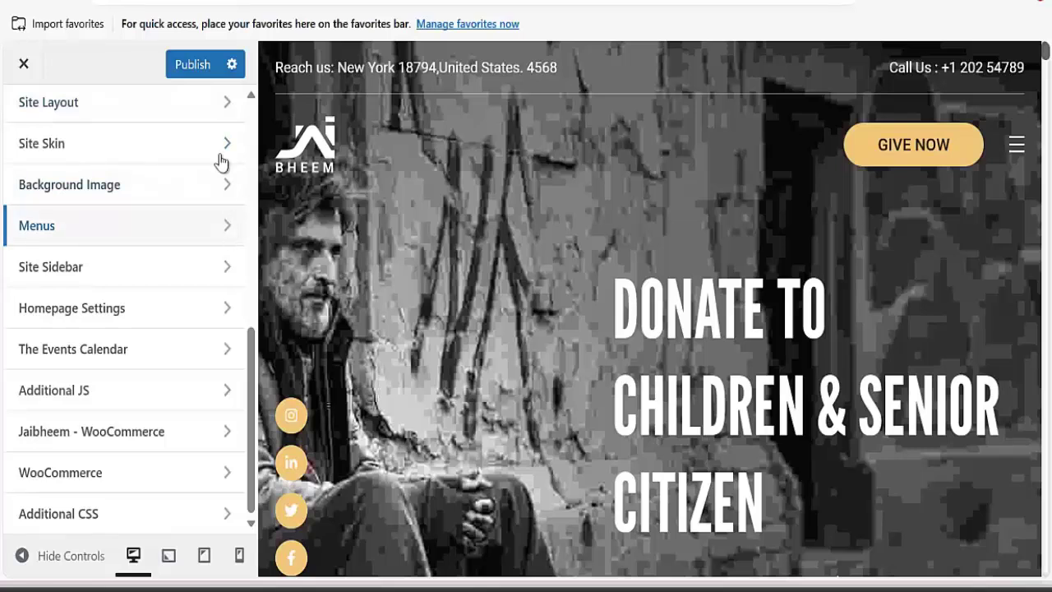
pyautogui.click(192, 71)
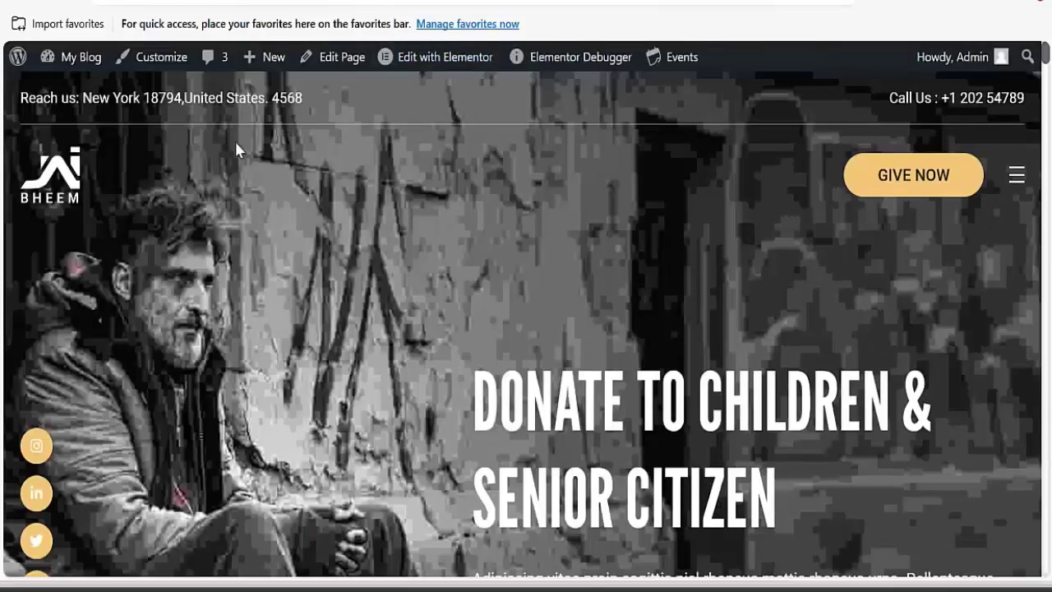
# - Scroll through the live homepage, then launch Edit with Elementor from the admin bar
pyautogui.scroll(-10, 344, 451)
pyautogui.scroll(6, 331, 332)
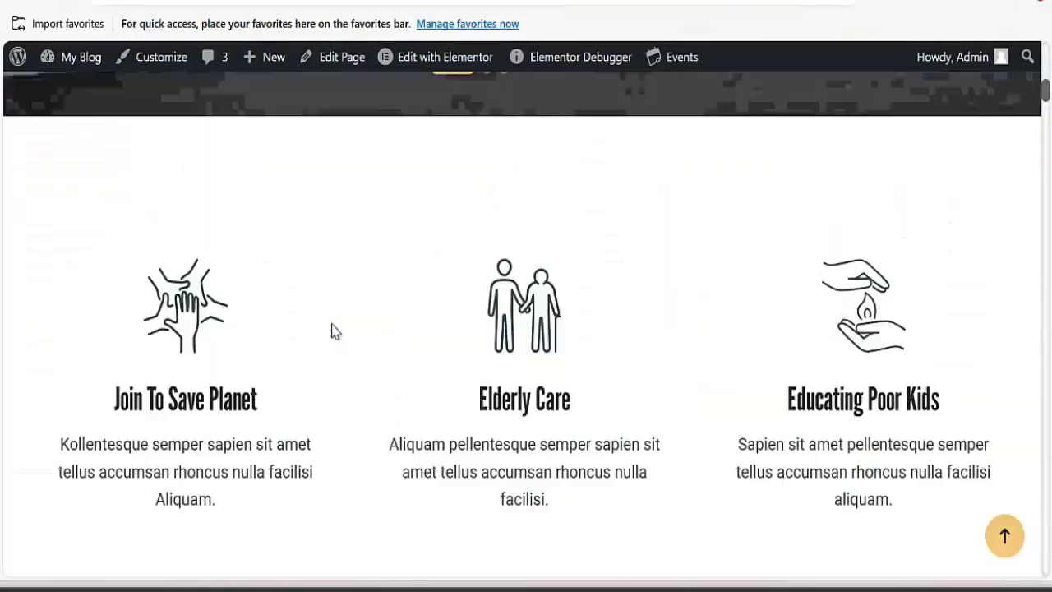
pyautogui.scroll(4, 517, 308)
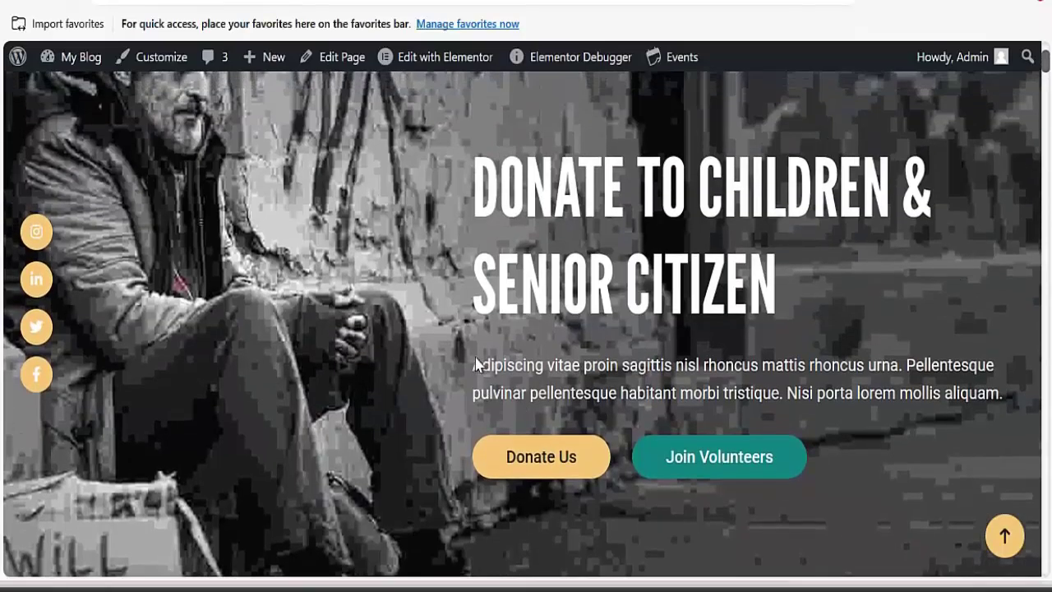
pyautogui.scroll(3, 533, 285)
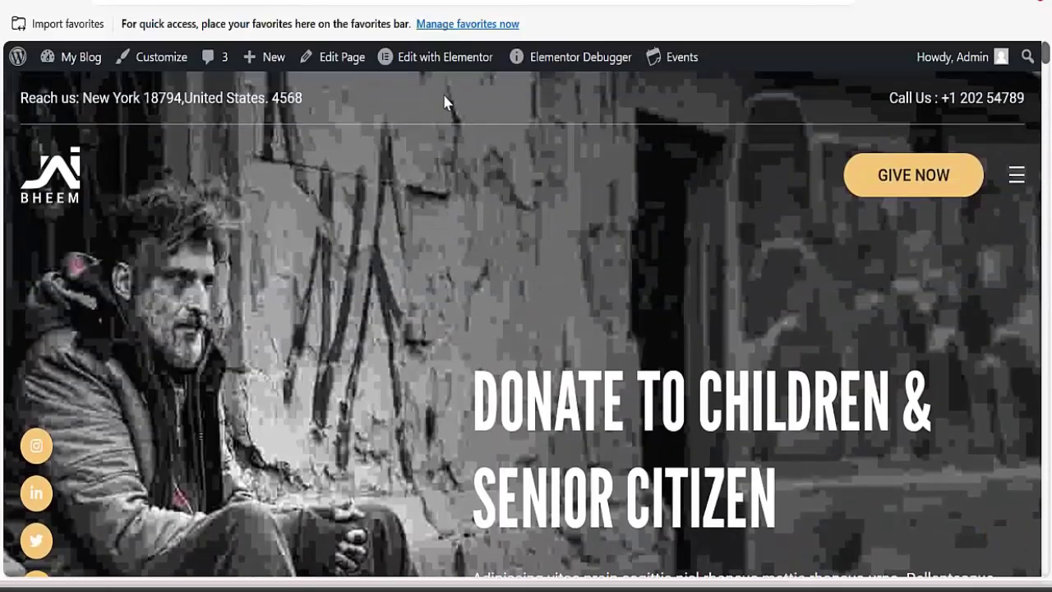
pyautogui.click(441, 69)
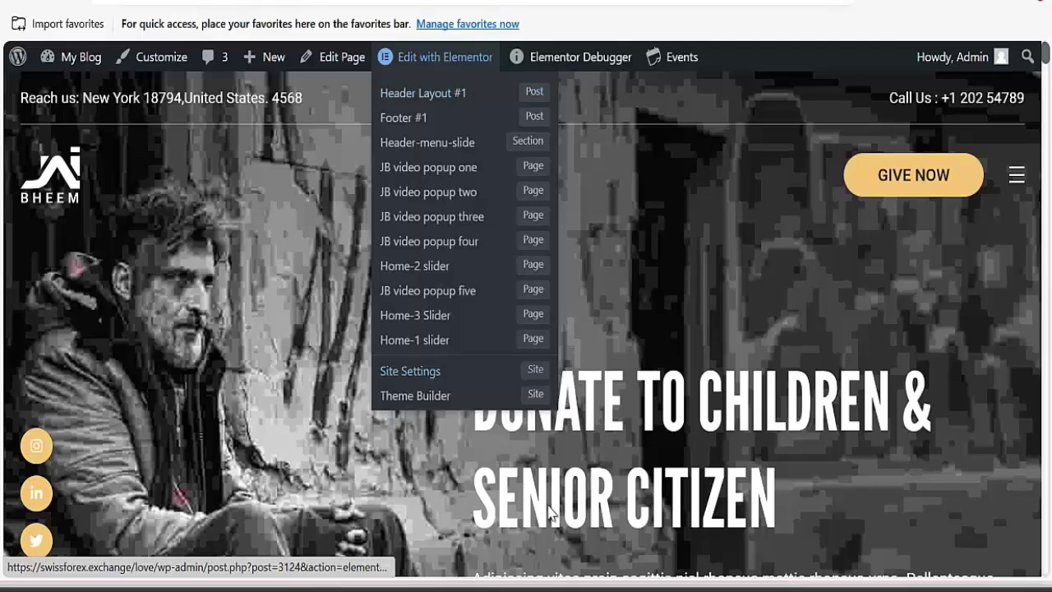
# - Load the homepage in Elementor, dismiss the AI notice, adjust zoom and scroll to the service cards
pyautogui.click(462, 91)
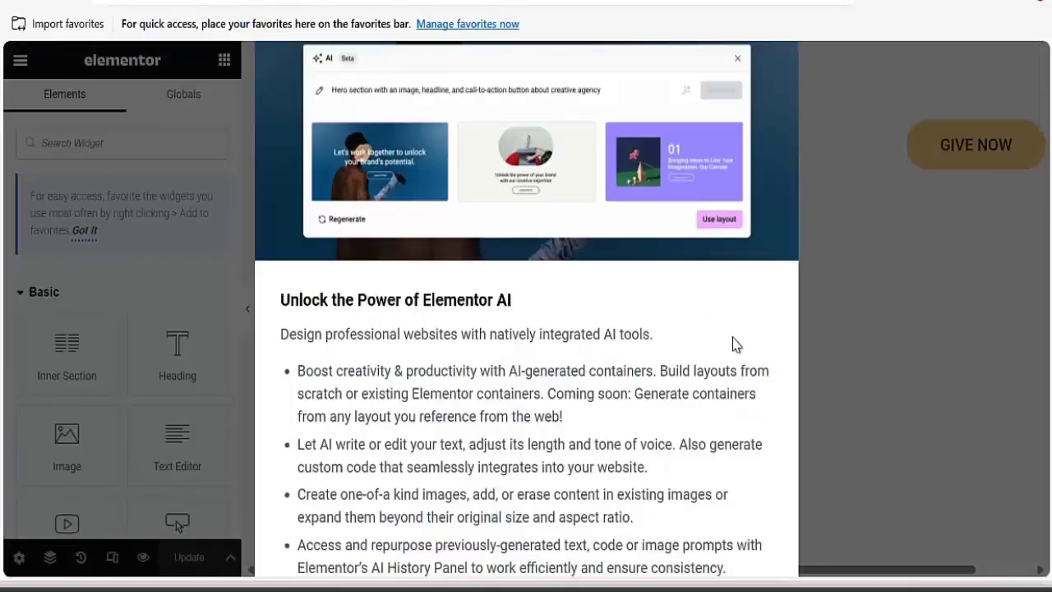
pyautogui.hotkey('ctrl', '-')
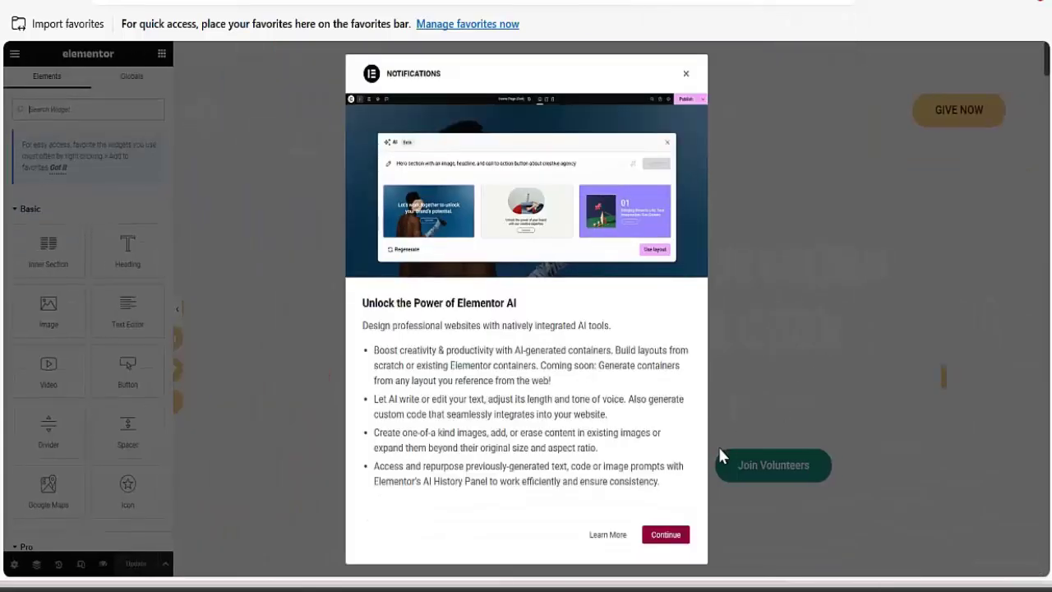
pyautogui.click(665, 535)
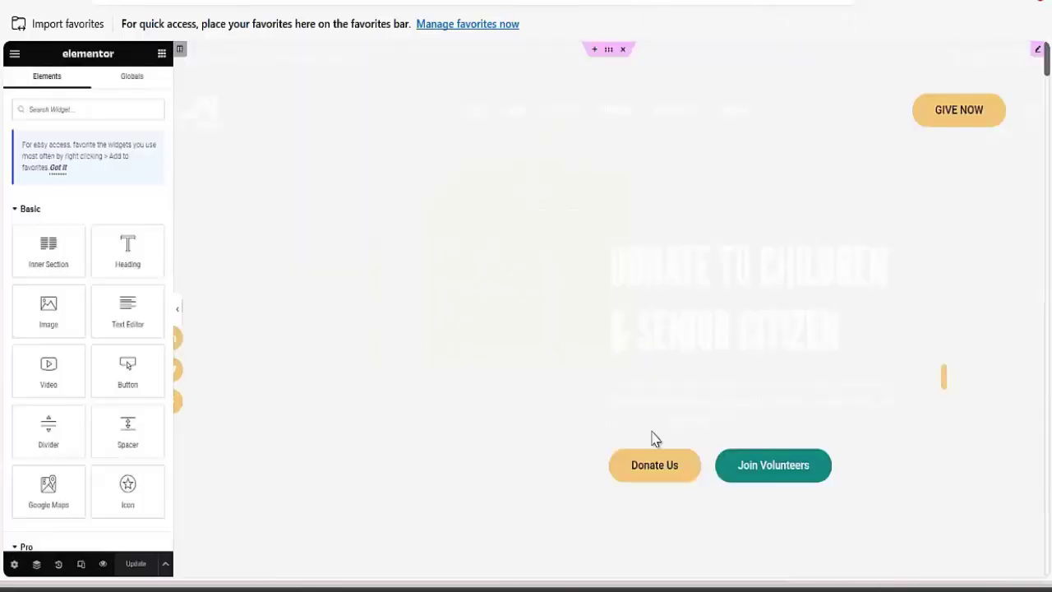
pyautogui.hotkey('ctrl', '+')
pyautogui.hotkey('ctrl', '+')
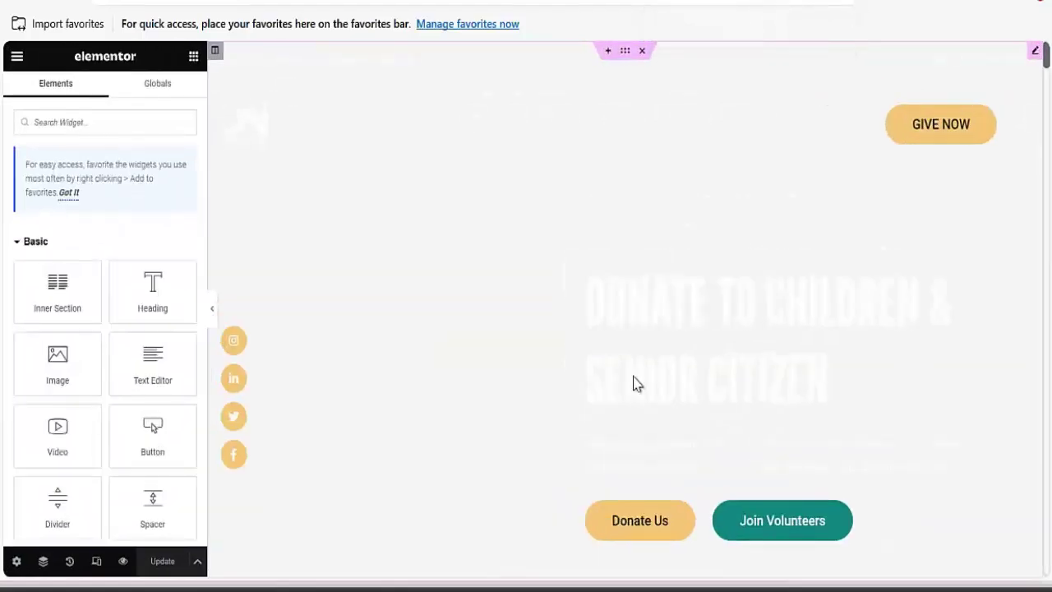
pyautogui.scroll(-10, 556, 347)
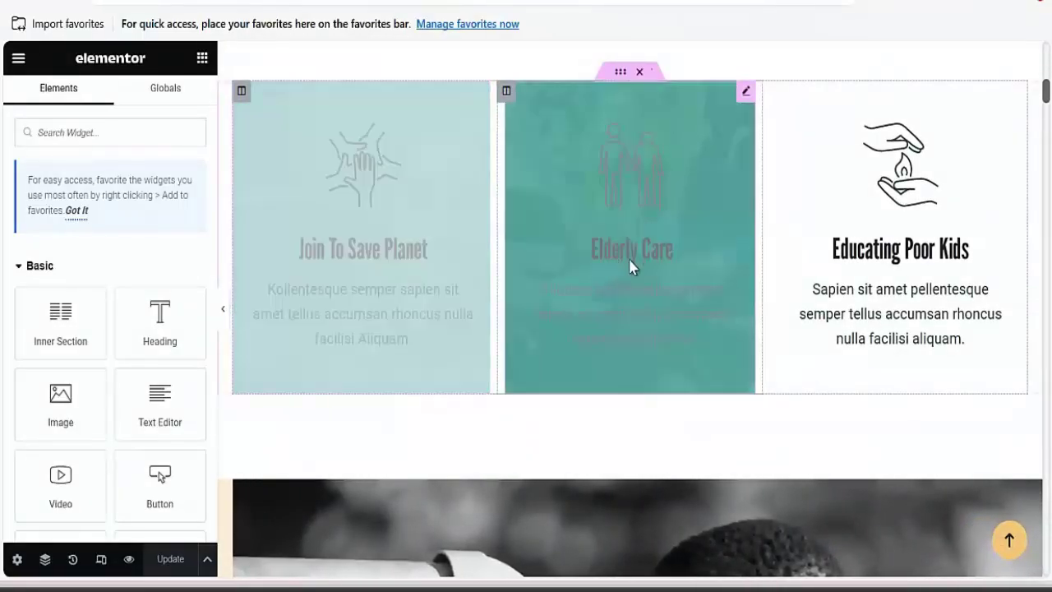
pyautogui.scroll(-3, 606, 300)
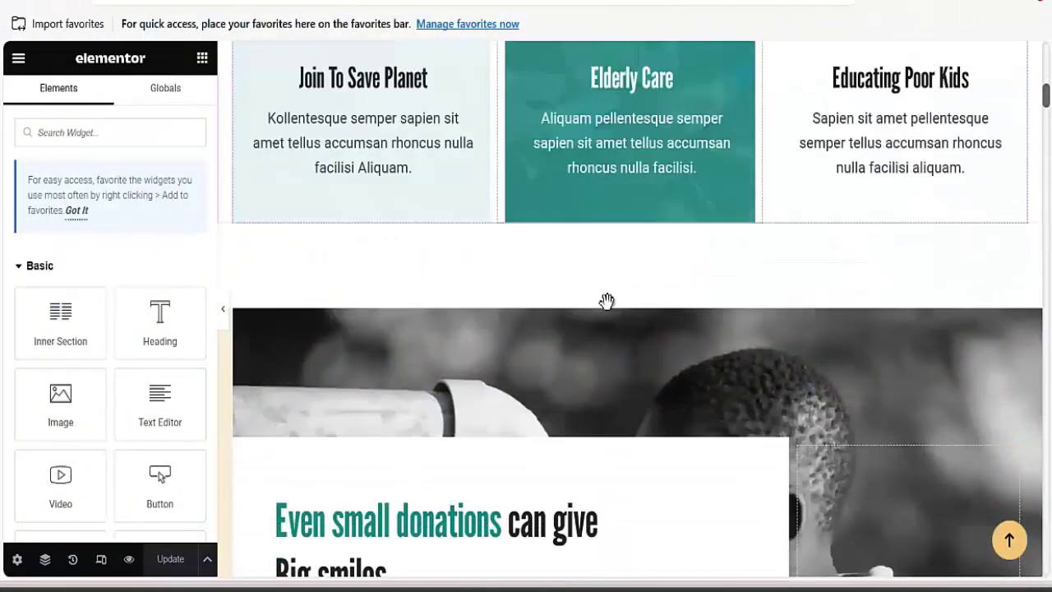
pyautogui.scroll(3, 387, 205)
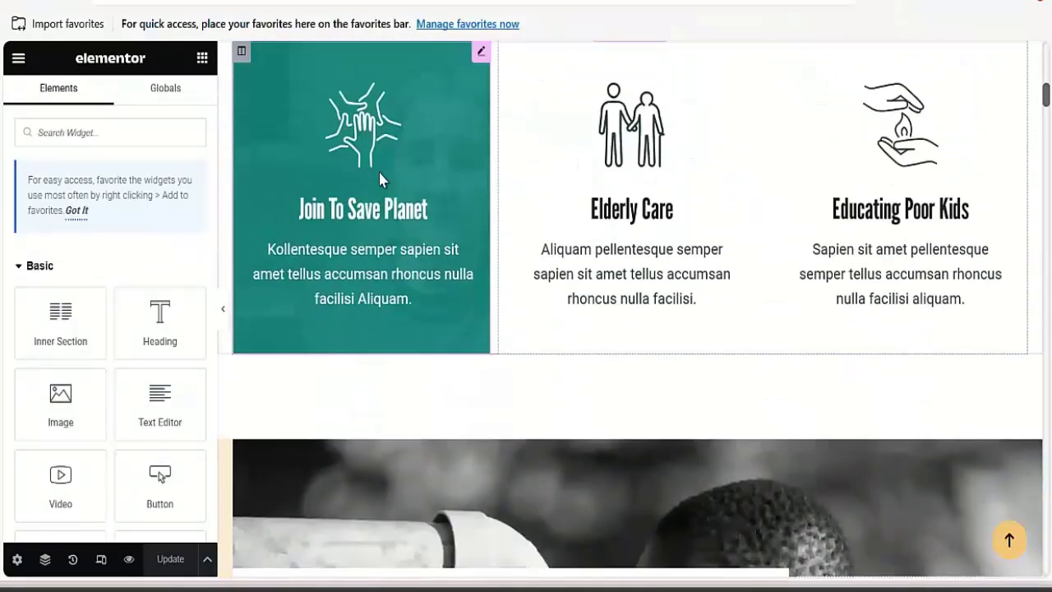
# - Select the Join To Save Planet icon box and expand its Layout, Settings and Content Position options
pyautogui.click(381, 307)
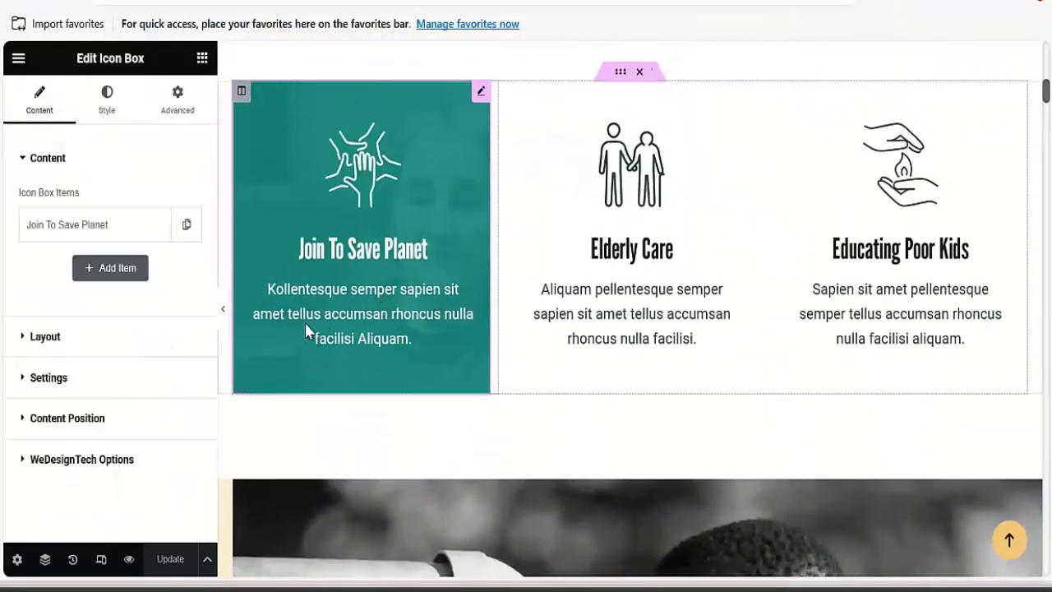
pyautogui.scroll(-4, 305, 329)
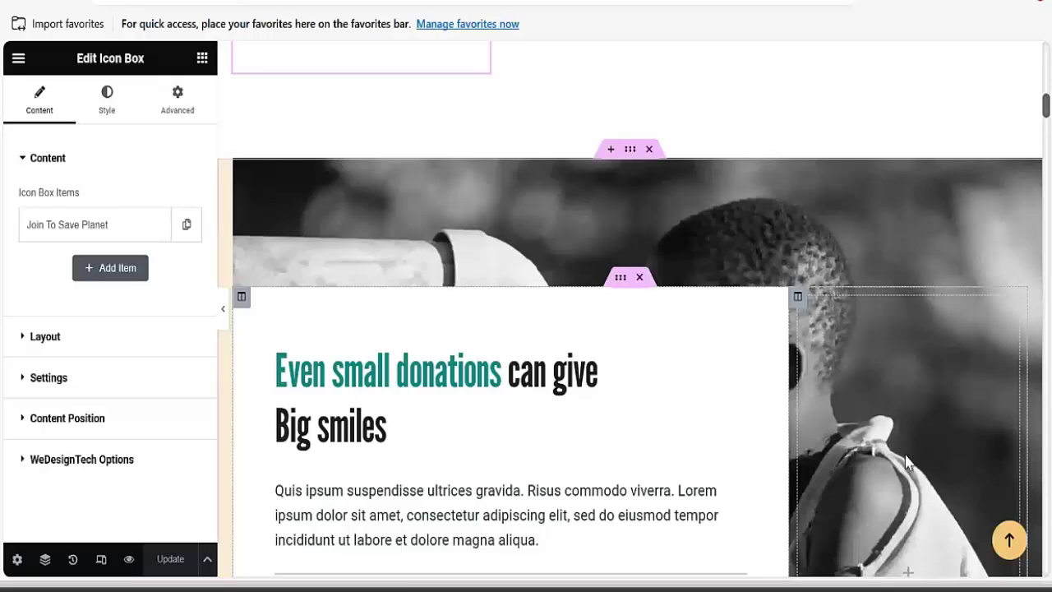
pyautogui.scroll(-4, 695, 361)
pyautogui.scroll(10, 695, 361)
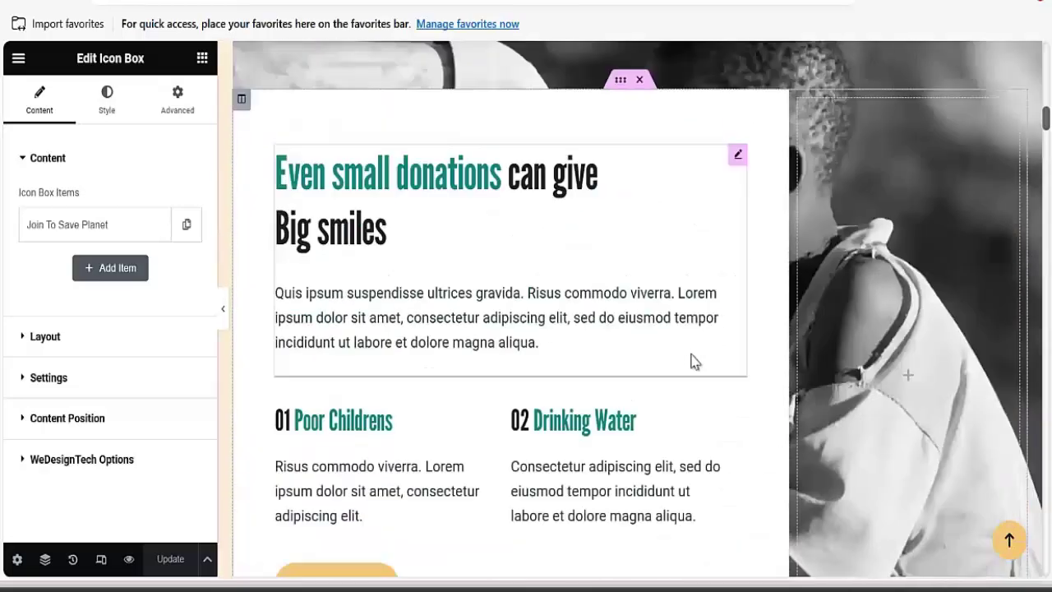
pyautogui.scroll(1, 690, 365)
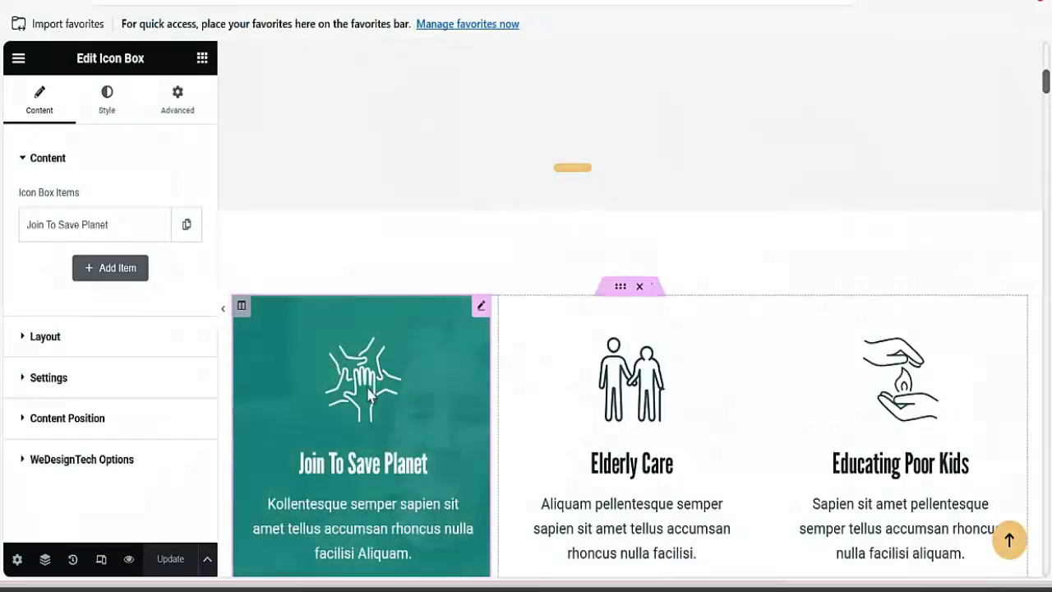
pyautogui.click(88, 351)
pyautogui.click(82, 371)
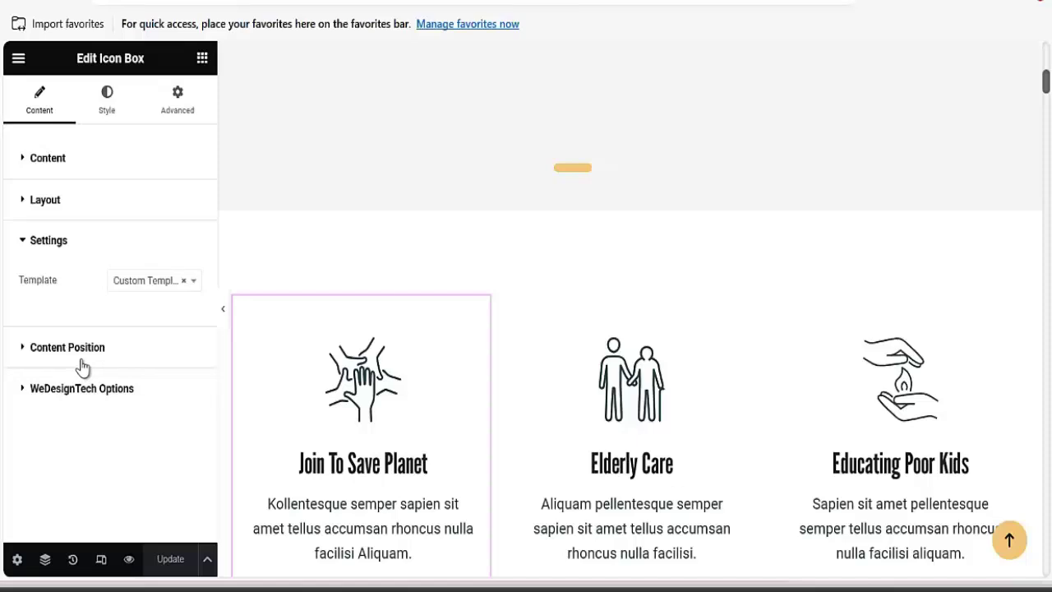
pyautogui.click(86, 350)
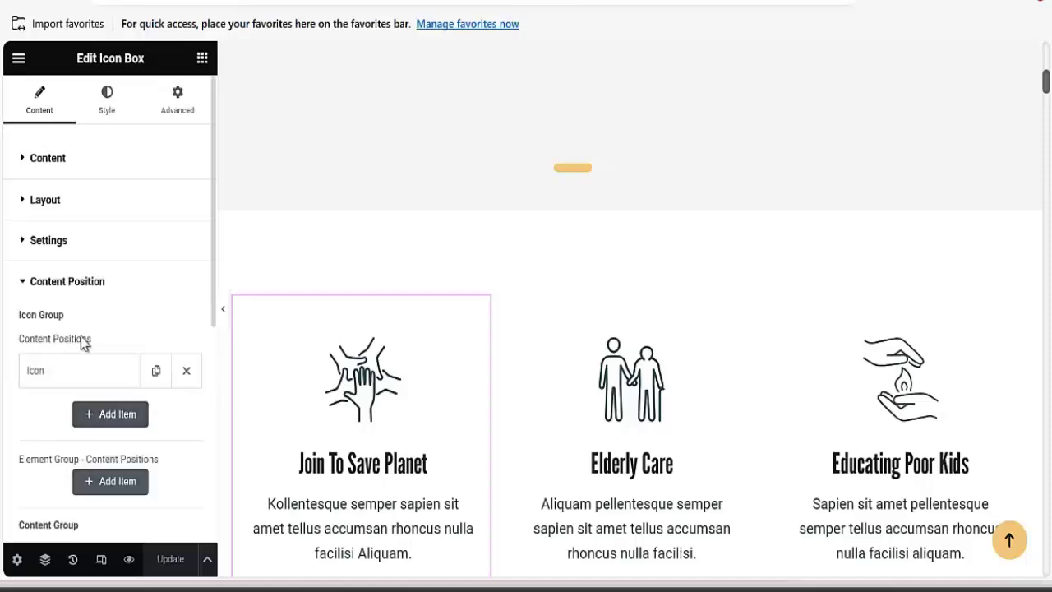
pyautogui.click(47, 158)
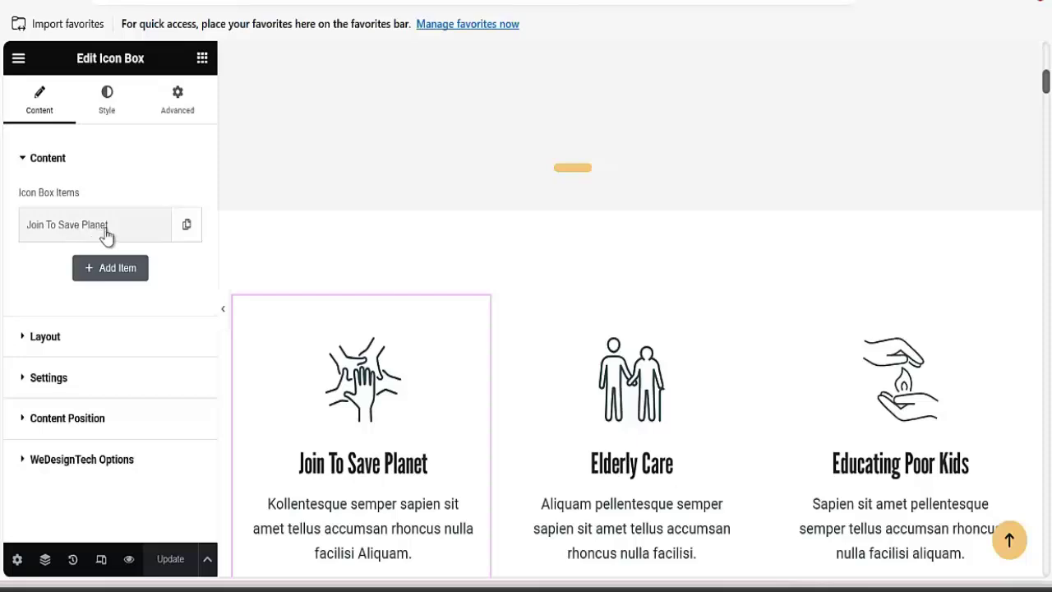
# - Expand the Join To Save Planet item to show its icon, title, sub title and description
pyautogui.click(106, 234)
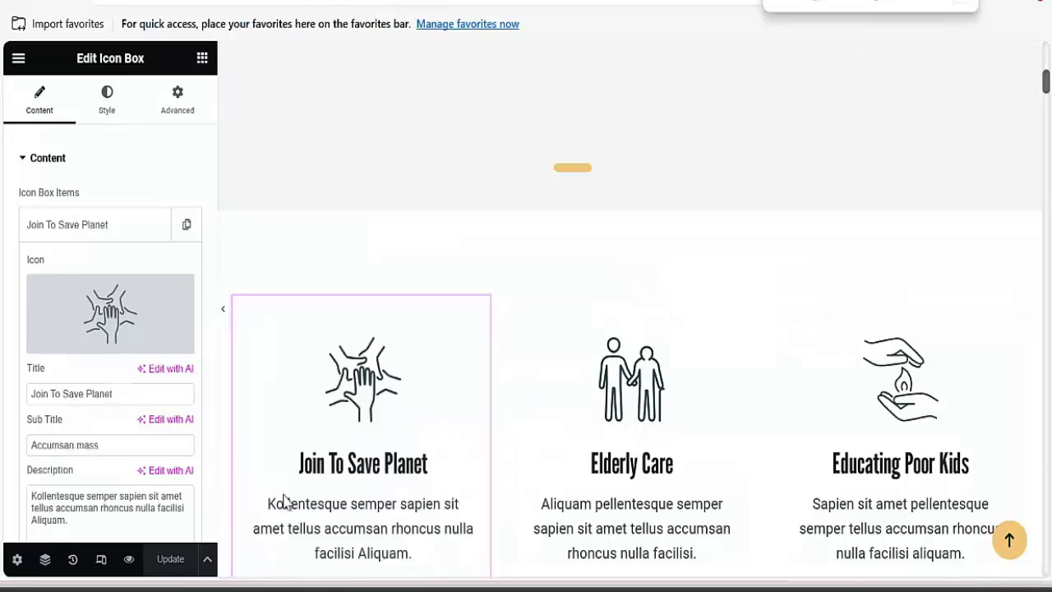
pyautogui.scroll(-2, 343, 499)
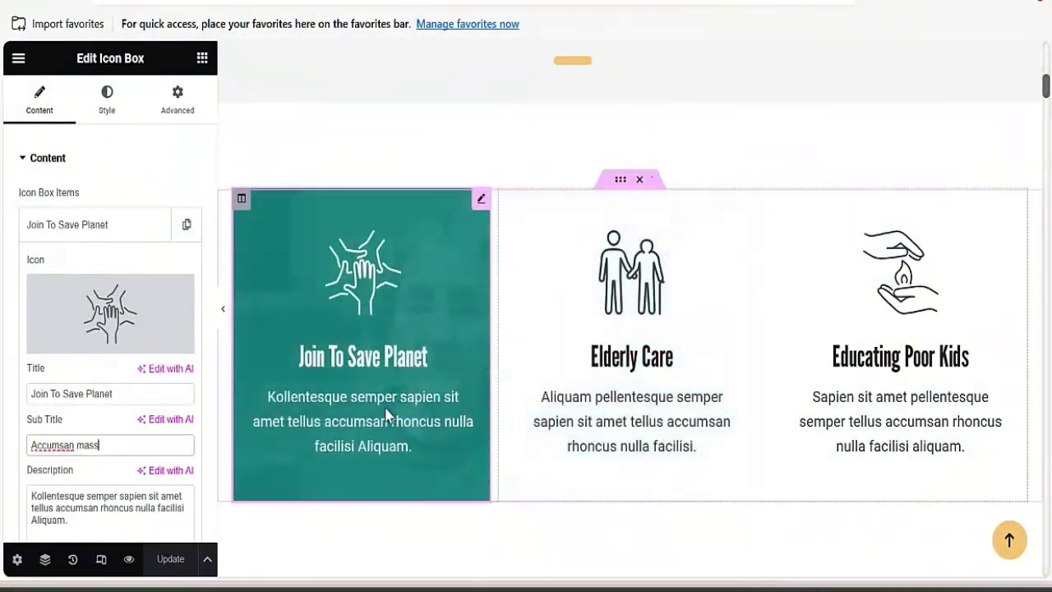
pyautogui.scroll(-6, 540, 380)
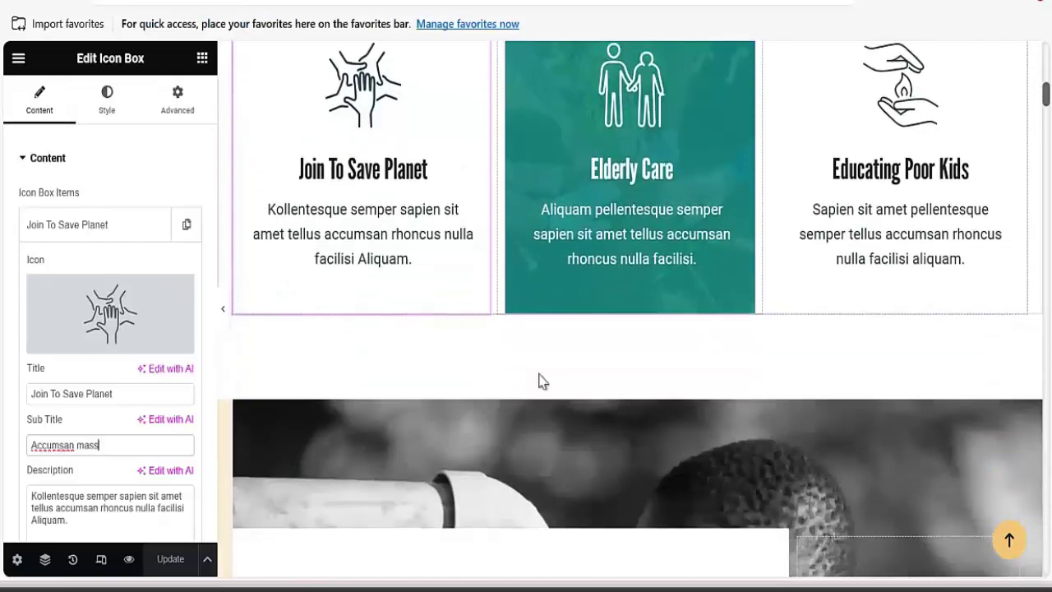
pyautogui.scroll(-7, 476, 396)
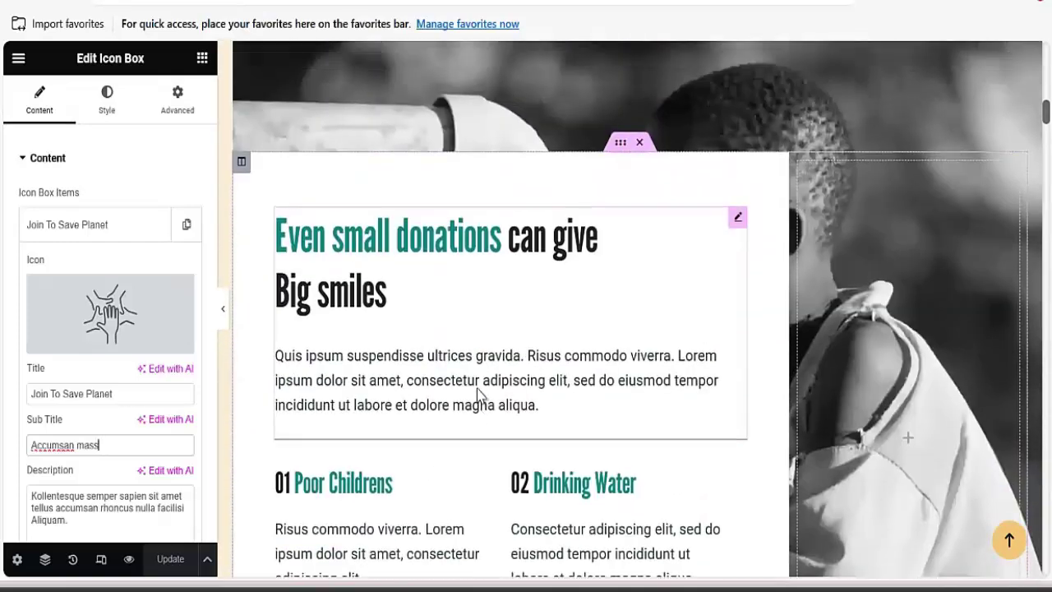
pyautogui.scroll(3, 518, 354)
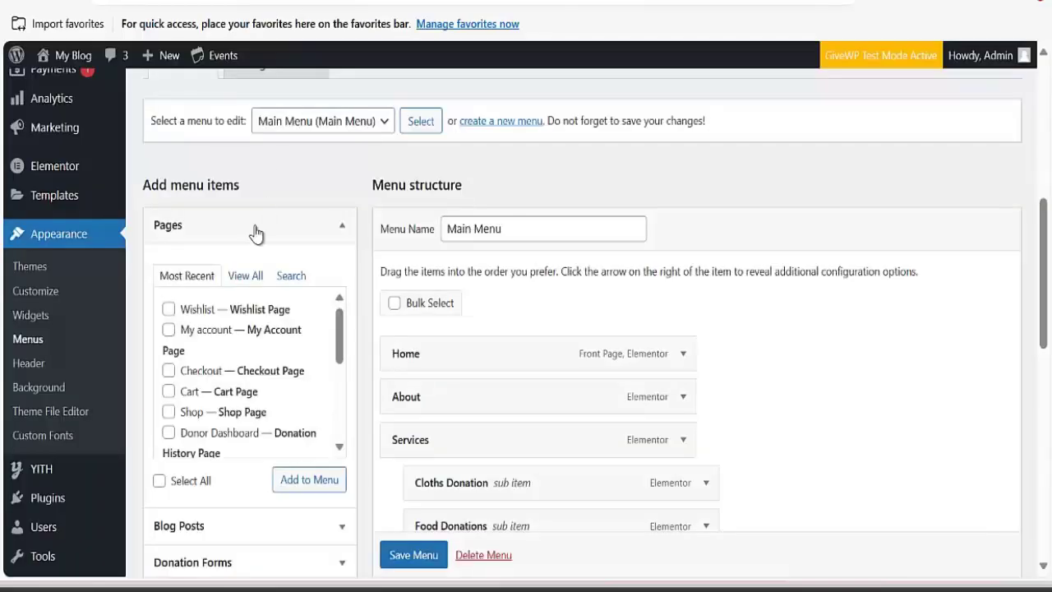
# - Open the live site's homepage from the My Blog admin-bar Visit Site link
pyautogui.scroll(-8, 359, 223)
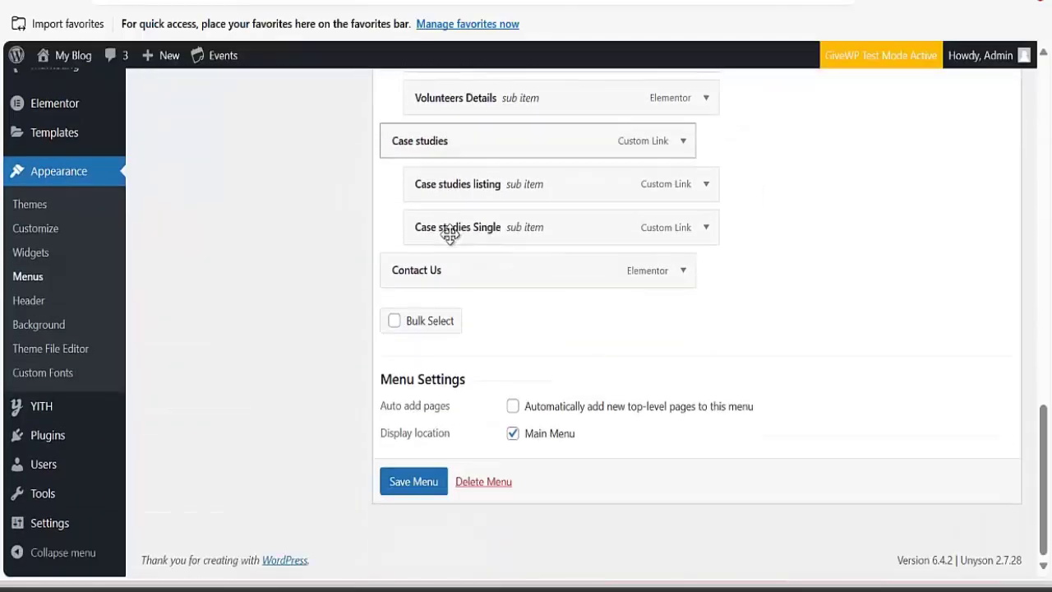
pyautogui.scroll(10, 450, 233)
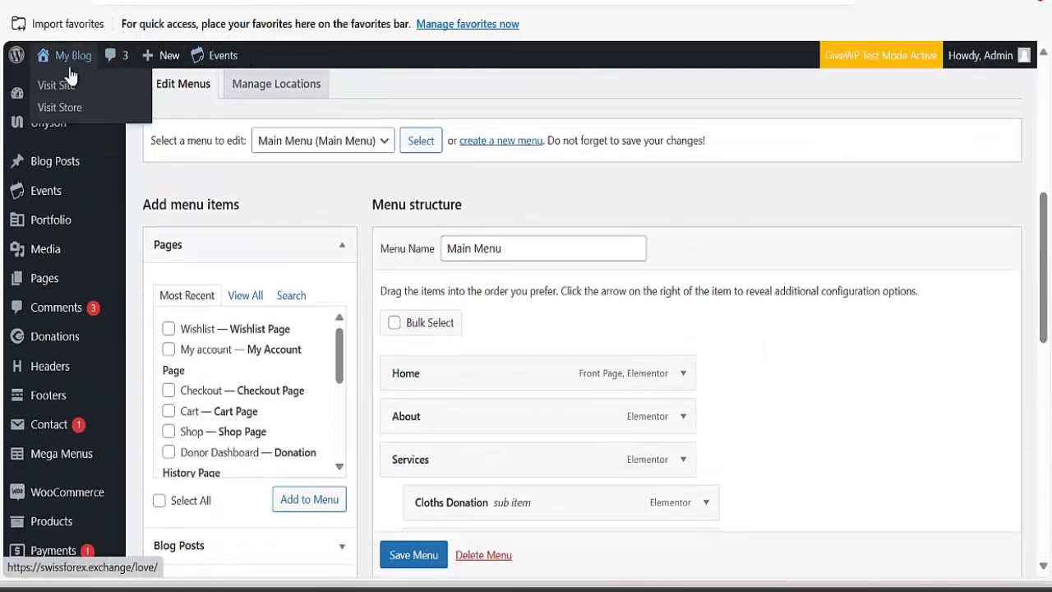
pyautogui.rightClick(63, 86)
pyautogui.click(123, 101)
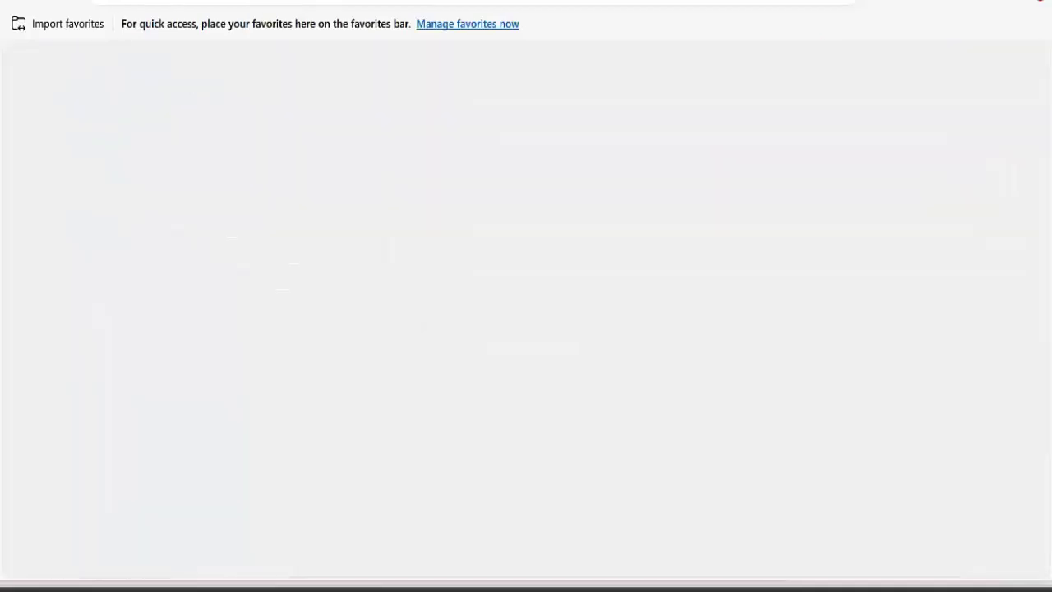
pyautogui.scroll(15, 488, 364)
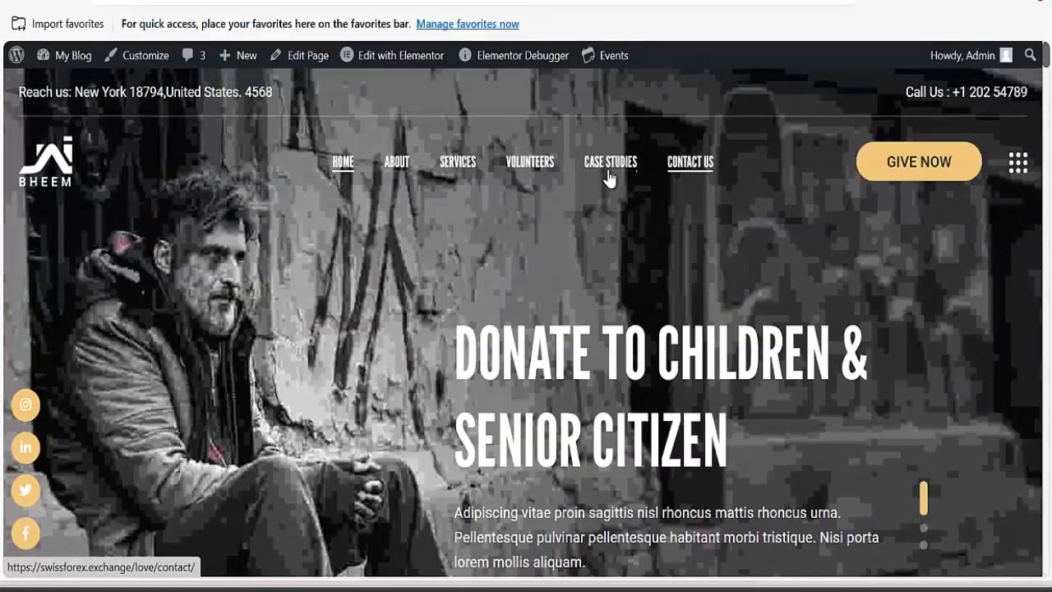
pyautogui.scroll(-2, 599, 238)
pyautogui.scroll(-2, 493, 255)
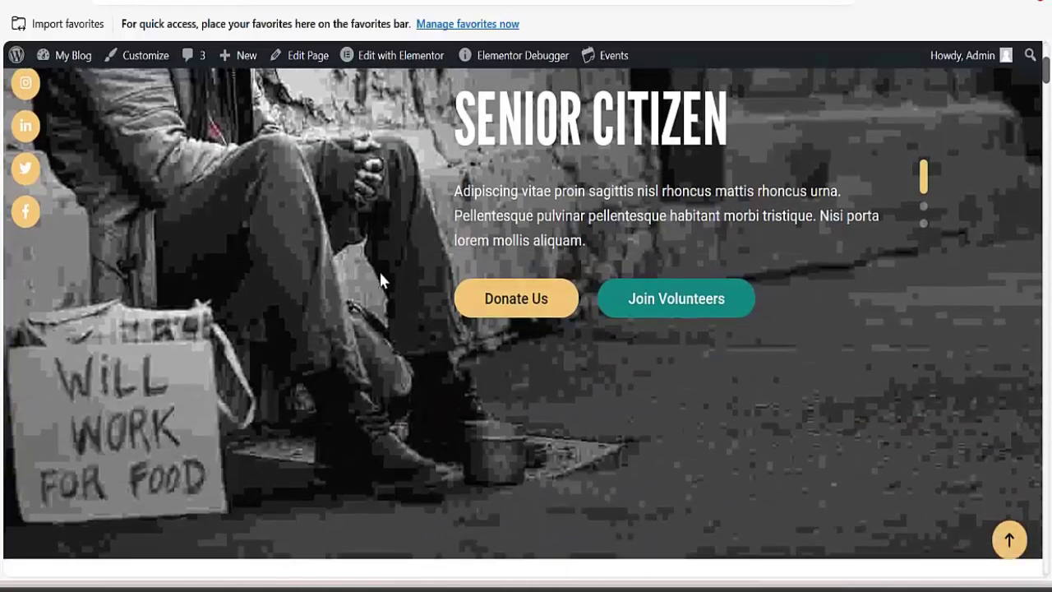
pyautogui.scroll(1, 411, 213)
pyautogui.scroll(-4, 470, 242)
pyautogui.scroll(-4, 427, 280)
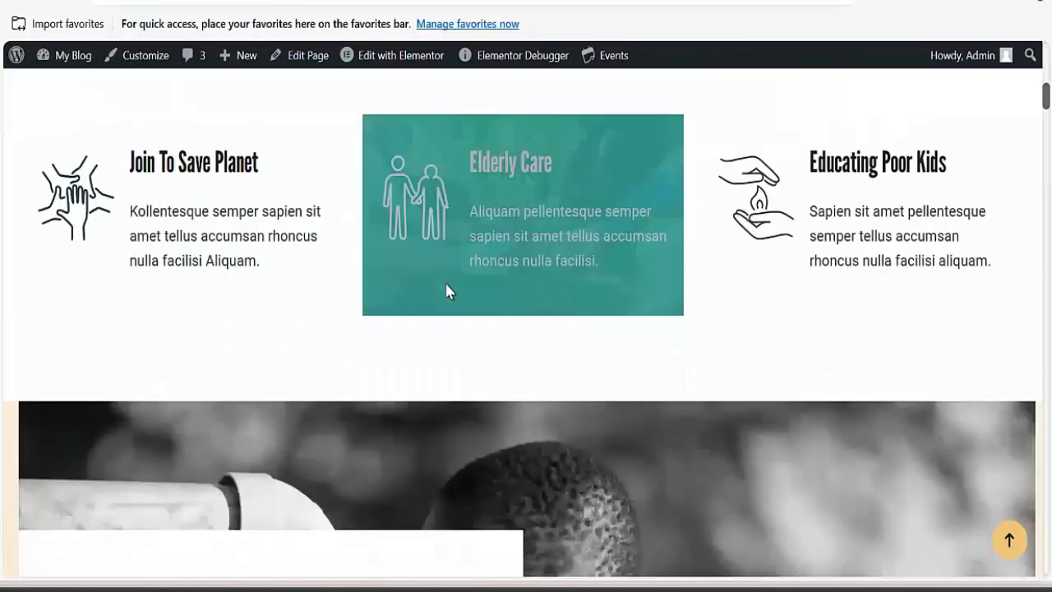
pyautogui.scroll(-3, 518, 307)
pyautogui.scroll(-4, 517, 307)
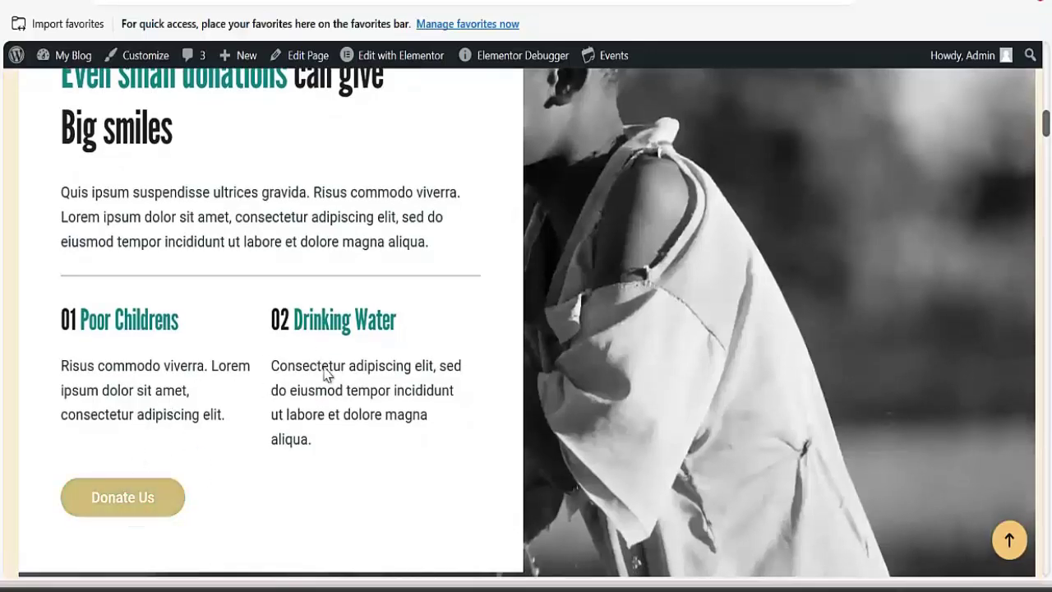
pyautogui.scroll(5, 328, 375)
pyautogui.scroll(5, 304, 343)
pyautogui.scroll(-12, 469, 300)
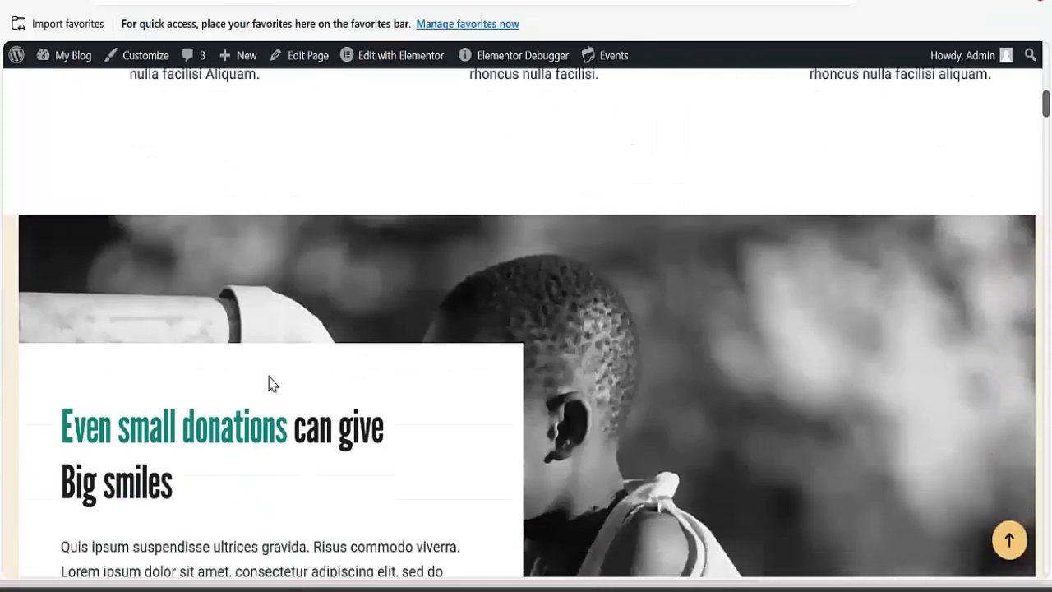
pyautogui.scroll(-2, 212, 408)
# - Go to the Donation page via Donate Us and scroll down to the three cause cards
pyautogui.click(127, 297)
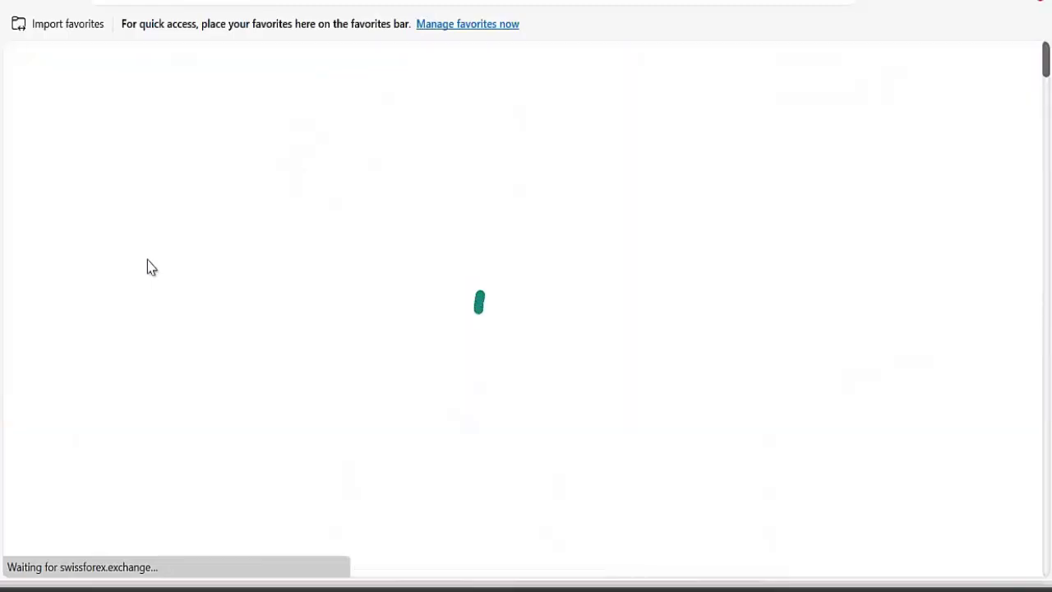
pyautogui.scroll(-10, 469, 283)
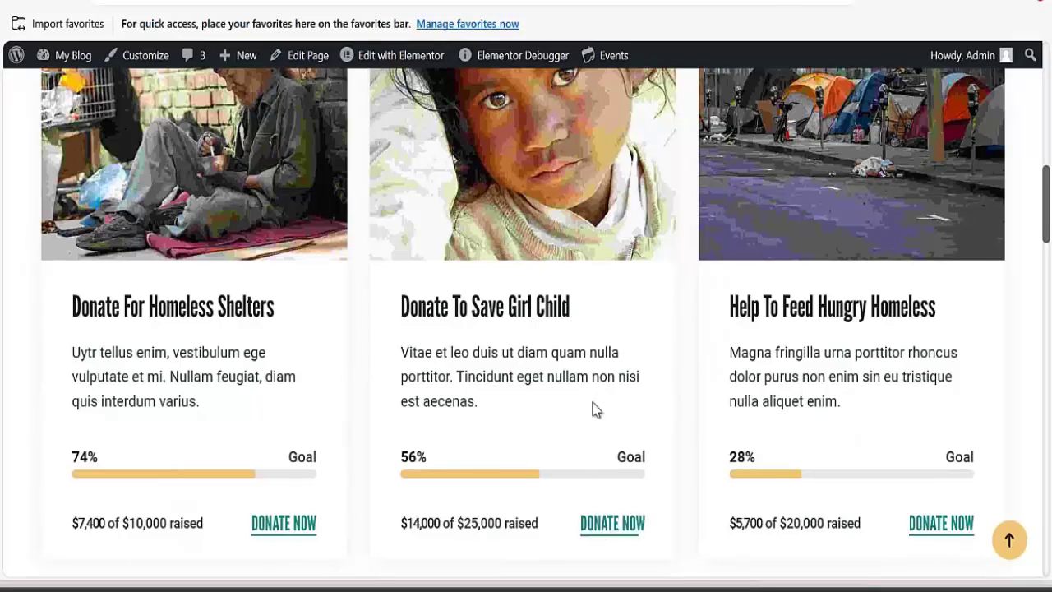
pyautogui.scroll(-1, 599, 274)
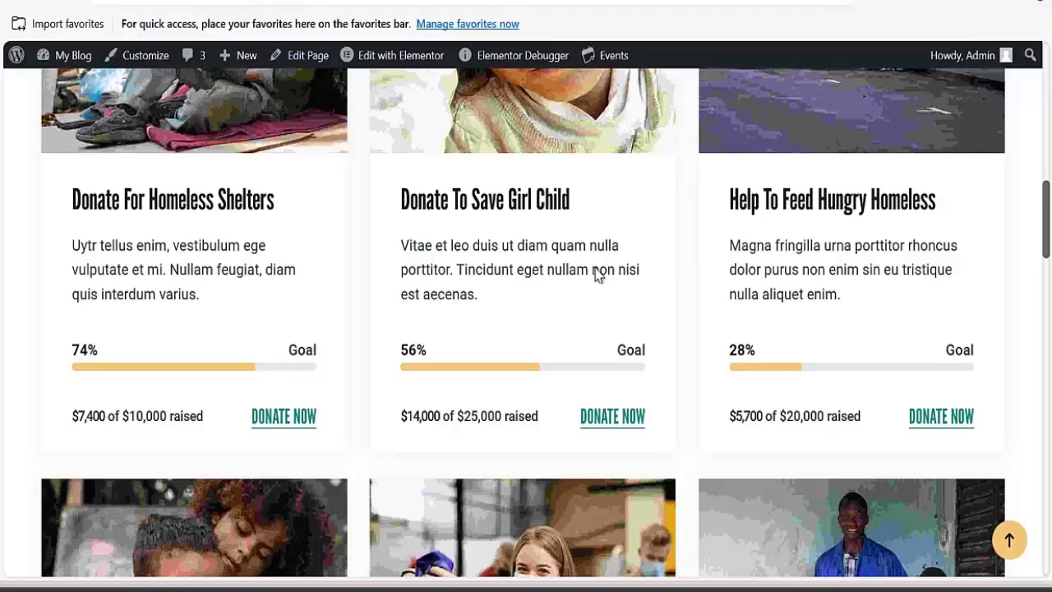
# - Open the Donate To Save Girl Child page and submit a $50.00 donation
pyautogui.click(597, 274)
pyautogui.scroll(-4, 551, 263)
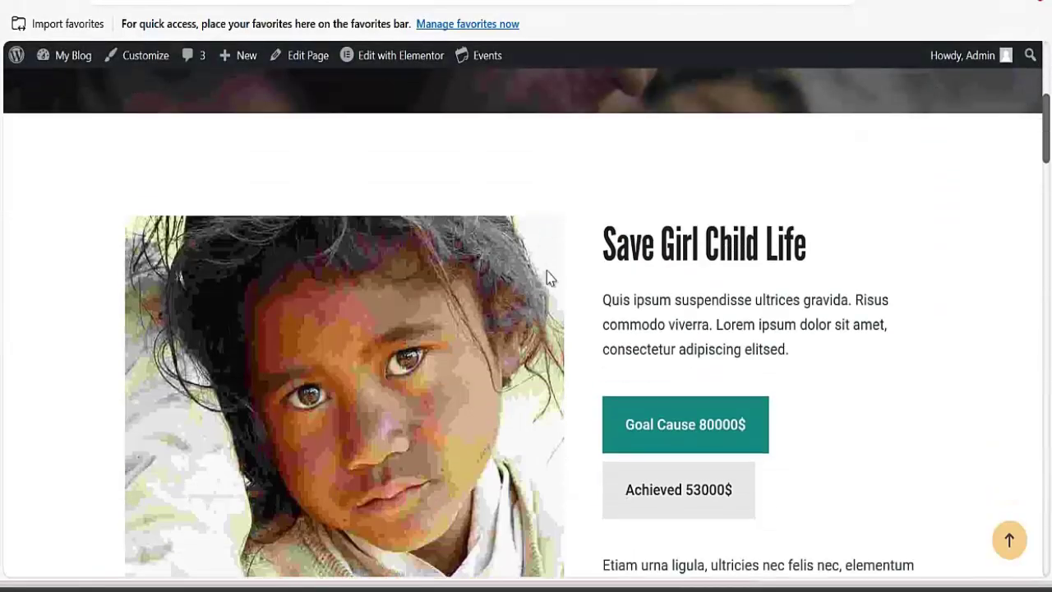
pyautogui.scroll(-2, 586, 250)
pyautogui.scroll(-3, 674, 316)
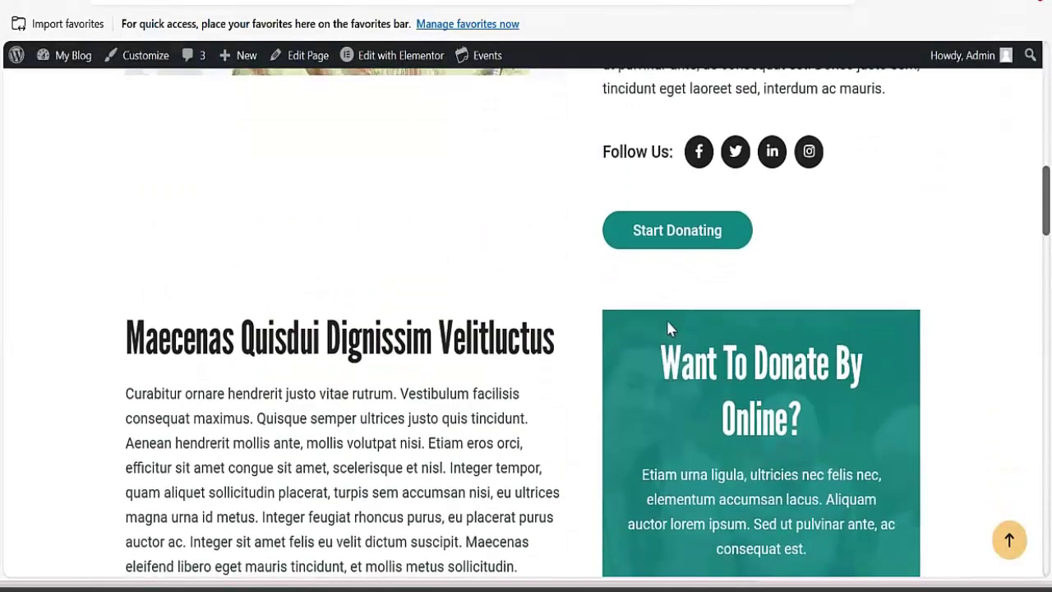
pyautogui.scroll(-4, 720, 223)
pyautogui.scroll(-7, 586, 310)
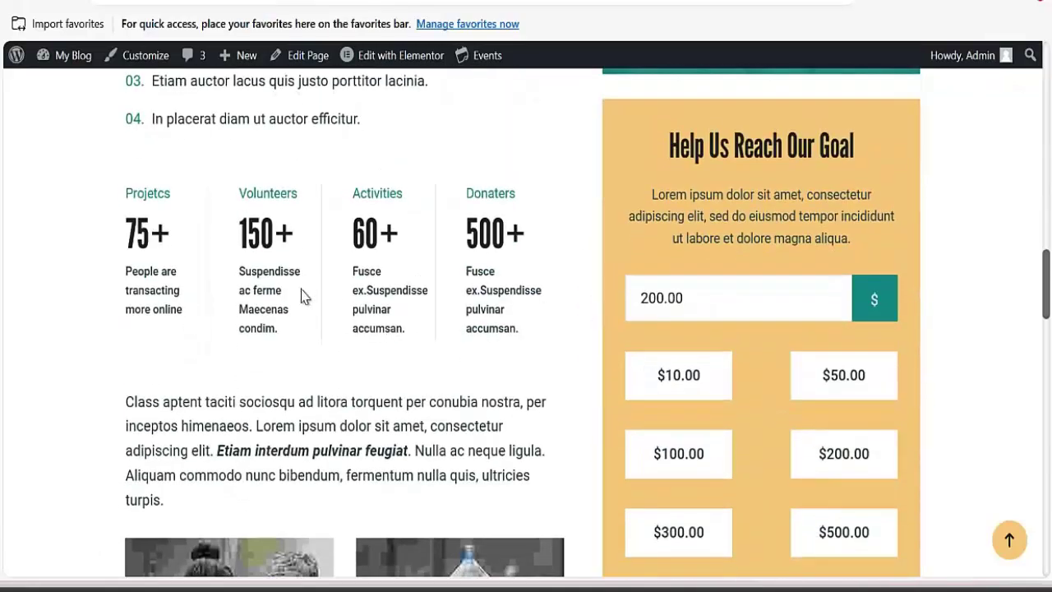
pyautogui.scroll(4, 707, 310)
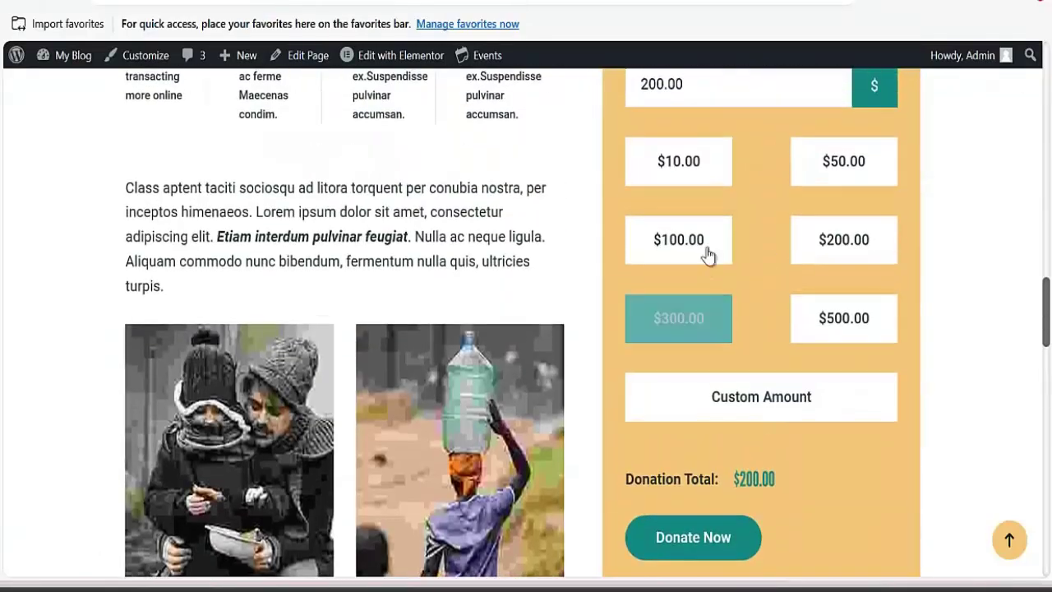
pyautogui.click(852, 168)
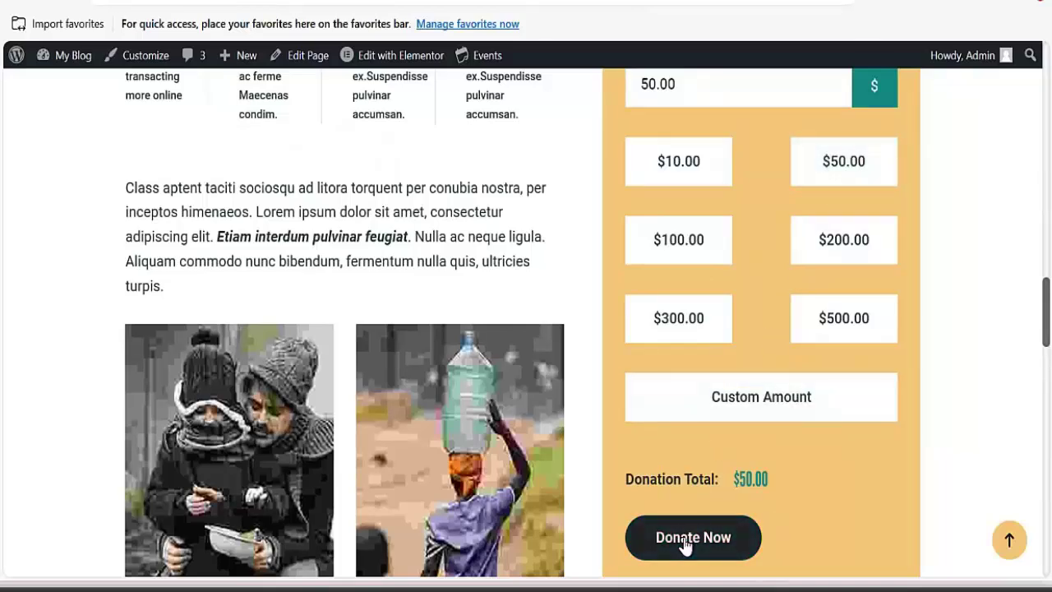
pyautogui.scroll(-4, 763, 469)
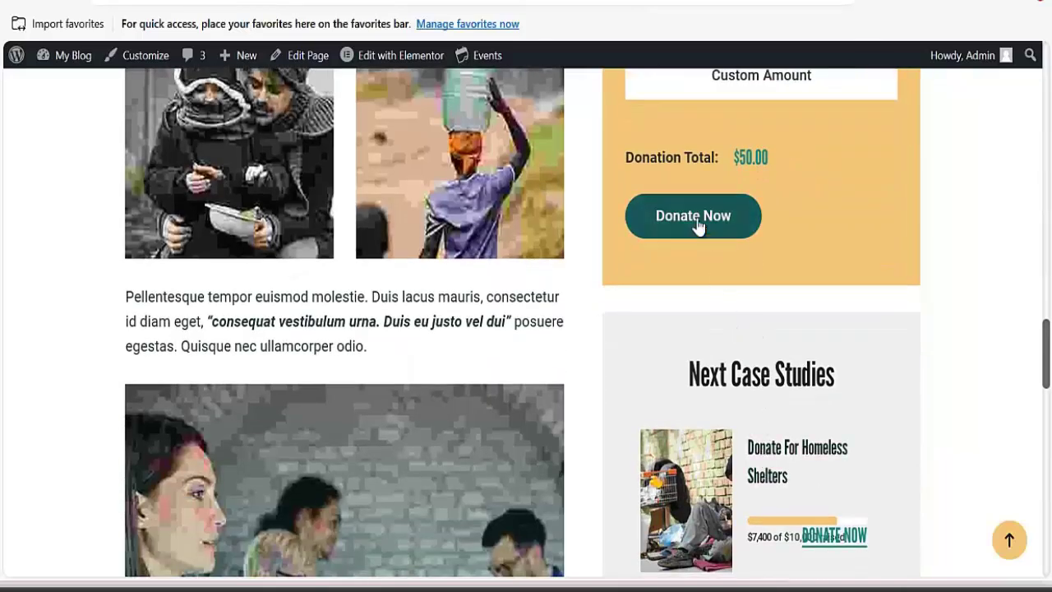
pyautogui.click(697, 225)
# - Submit a Custom Amount donation of $2,000 on the Girl Child form
pyautogui.scroll(3, 726, 233)
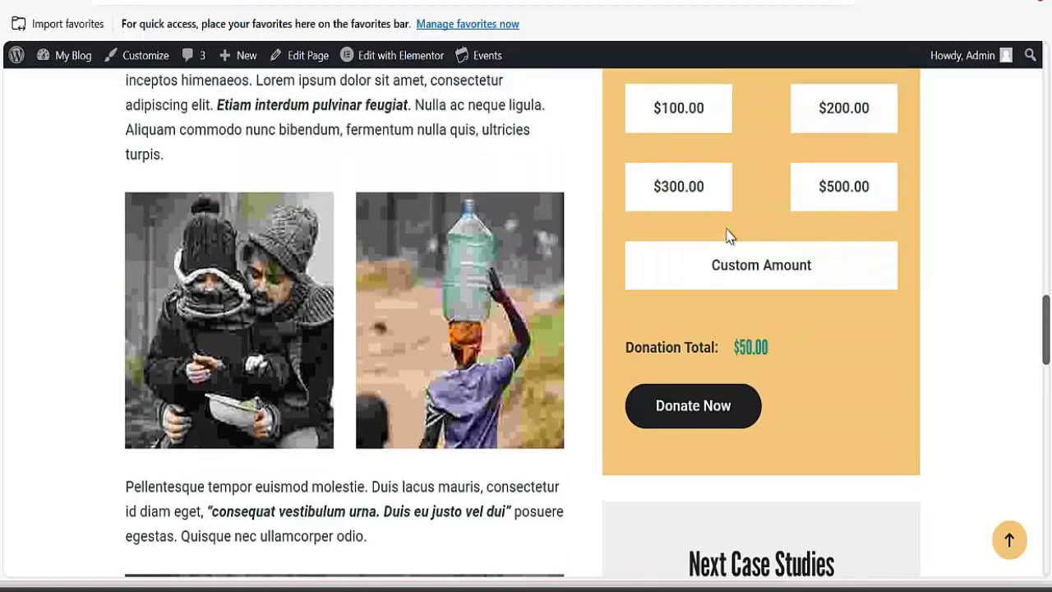
pyautogui.click(733, 291)
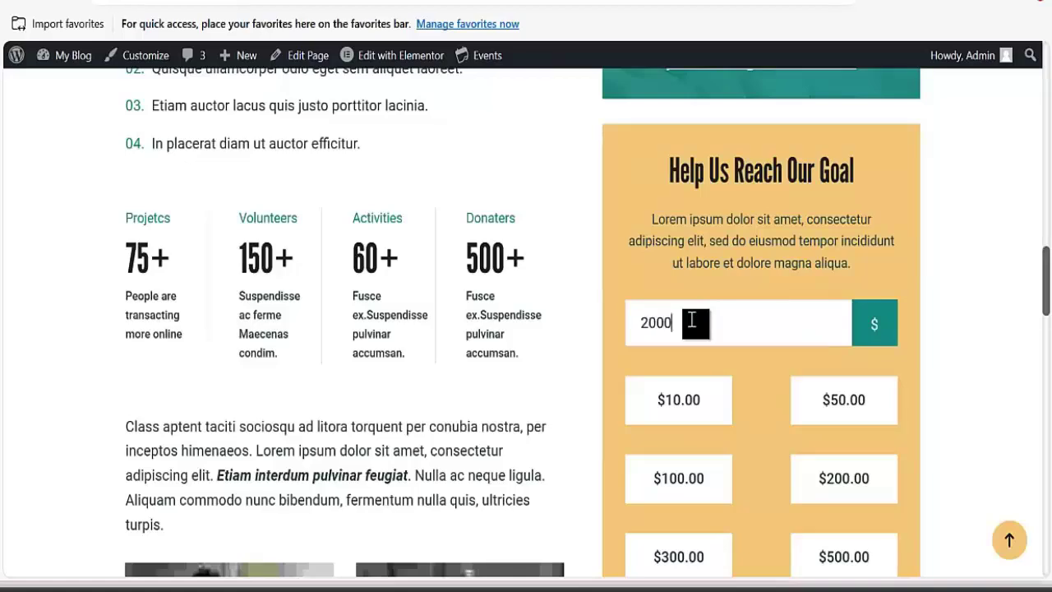
pyautogui.scroll(-5, 694, 320)
pyautogui.click(692, 240)
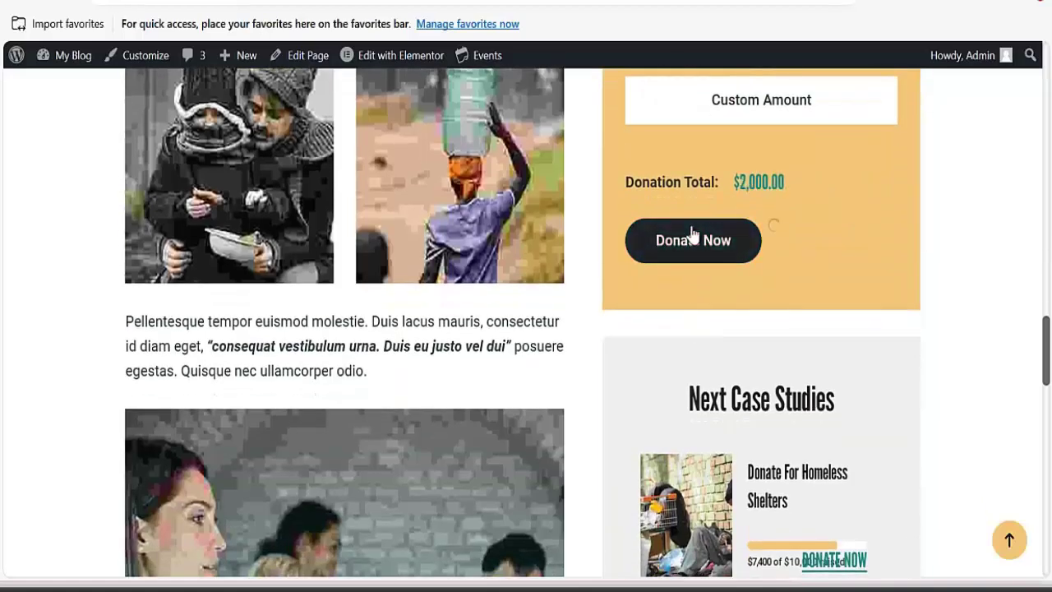
pyautogui.scroll(-4, 693, 238)
pyautogui.scroll(10, 695, 258)
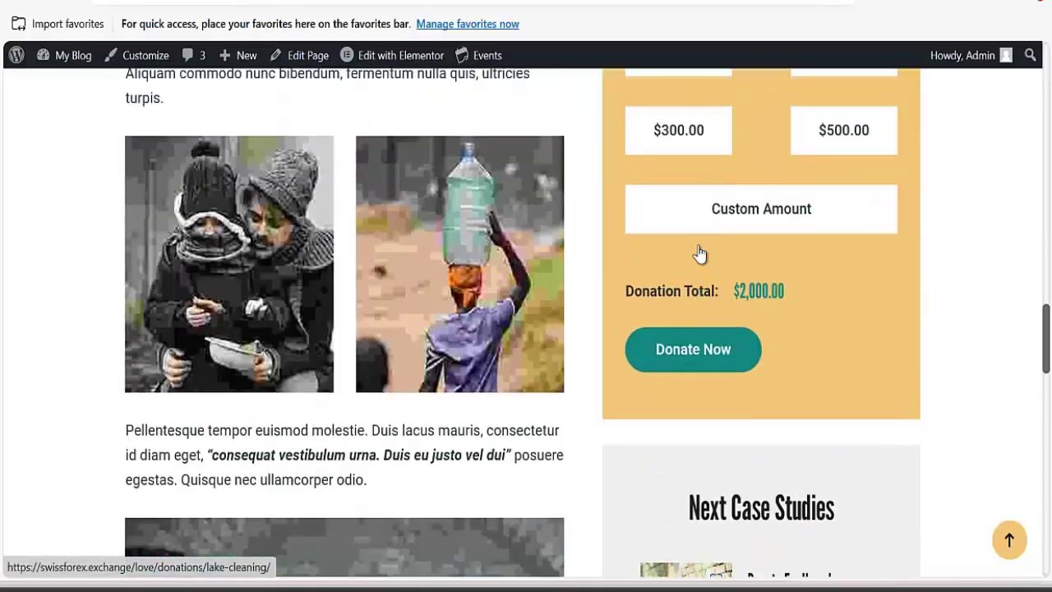
pyautogui.scroll(4, 752, 262)
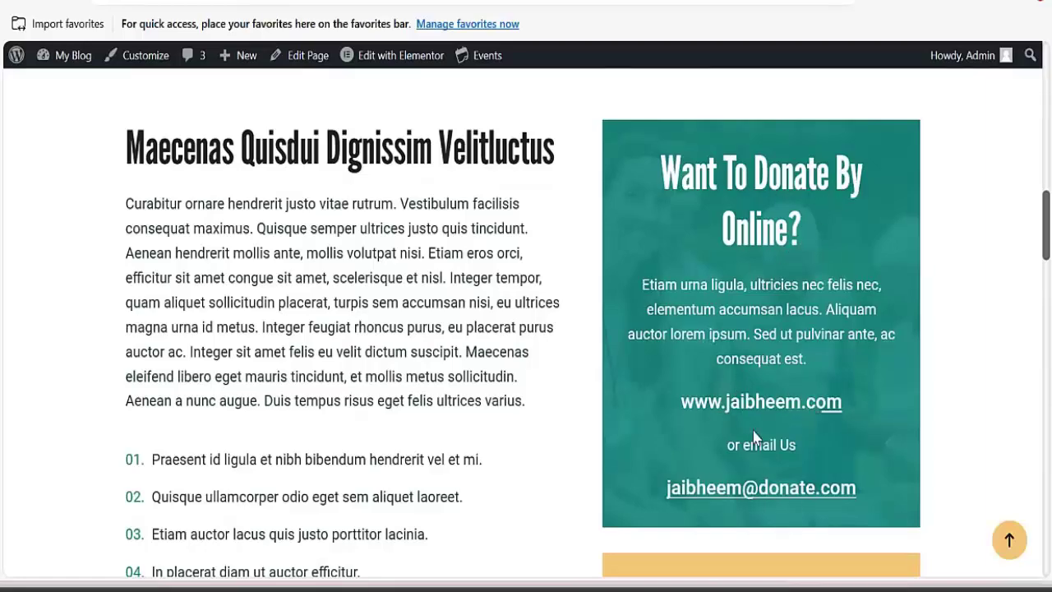
pyautogui.scroll(10, 822, 271)
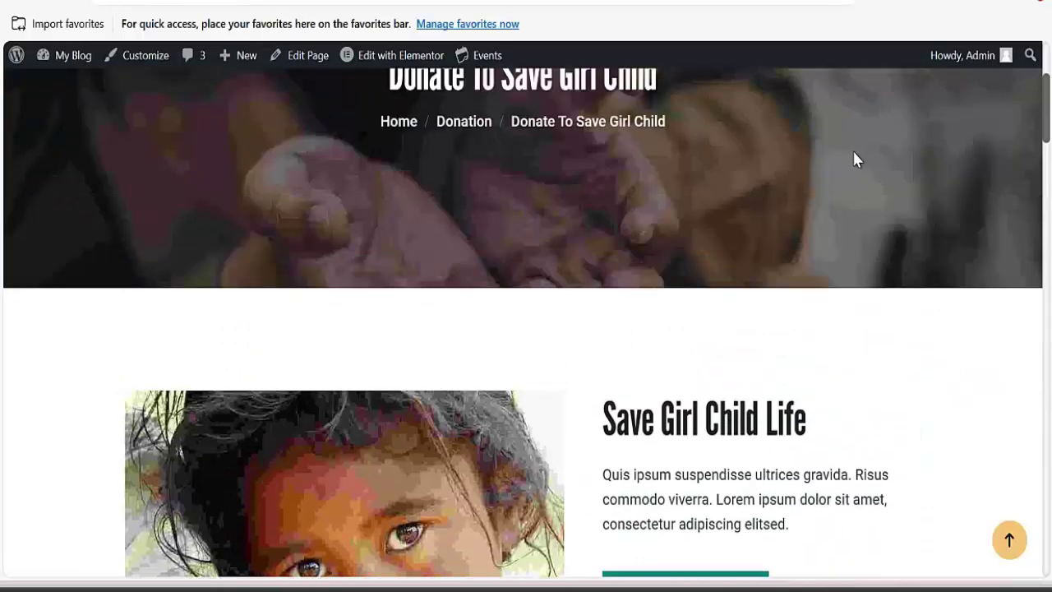
pyautogui.scroll(3, 853, 159)
# - Return to the Donation page via GIVE NOW and pick the Donate For Homeless Shelters card
pyautogui.click(923, 171)
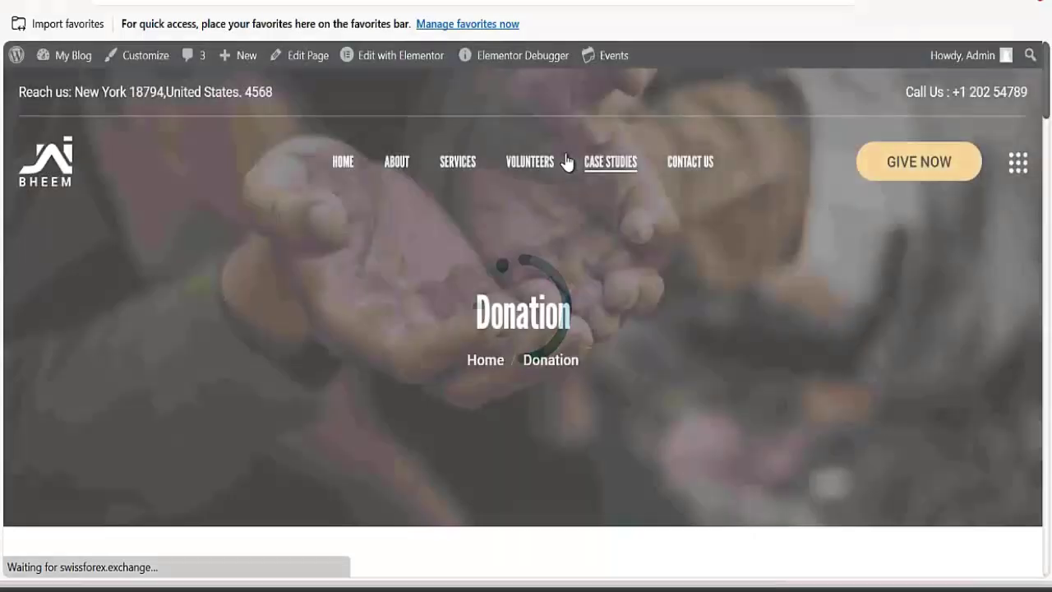
pyautogui.scroll(-5, 540, 173)
pyautogui.scroll(-7, 535, 242)
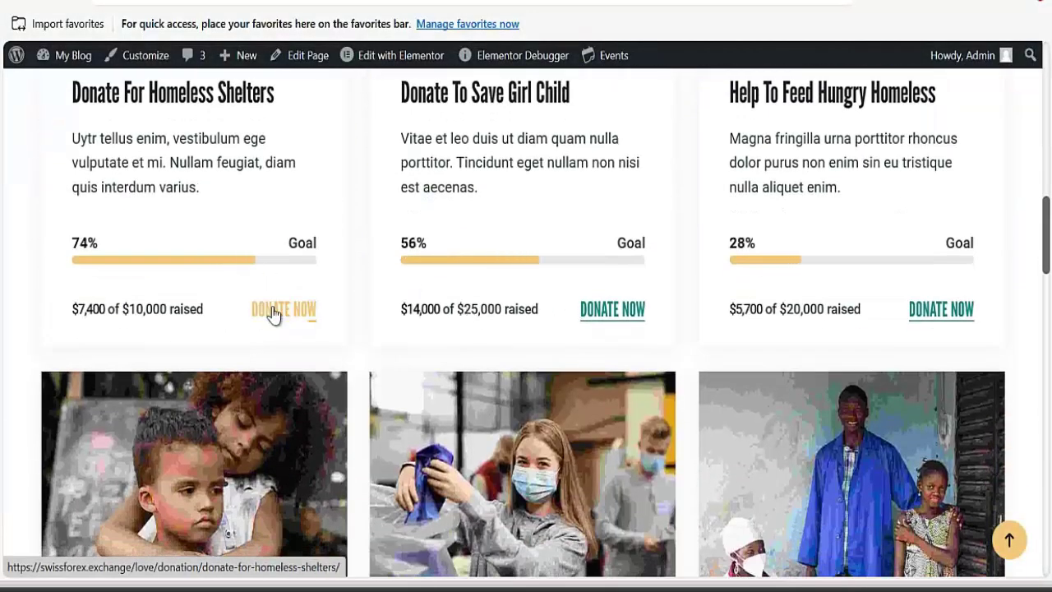
pyautogui.click(274, 313)
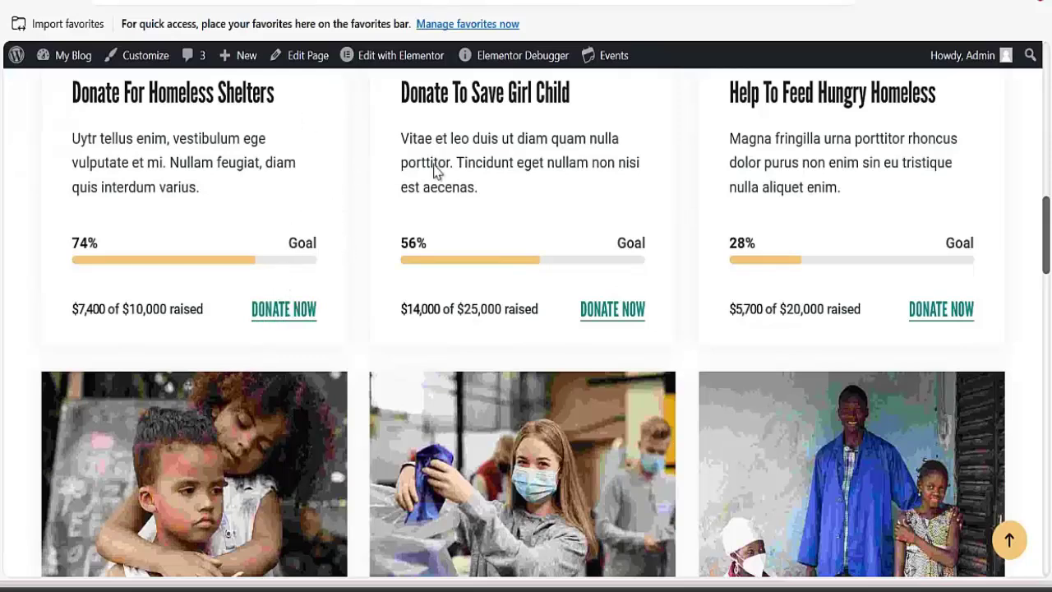
pyautogui.scroll(-4, 435, 171)
# - Open Donate For Homeless Shelters and scroll through its $200.00 form and case studies
pyautogui.click(367, 349)
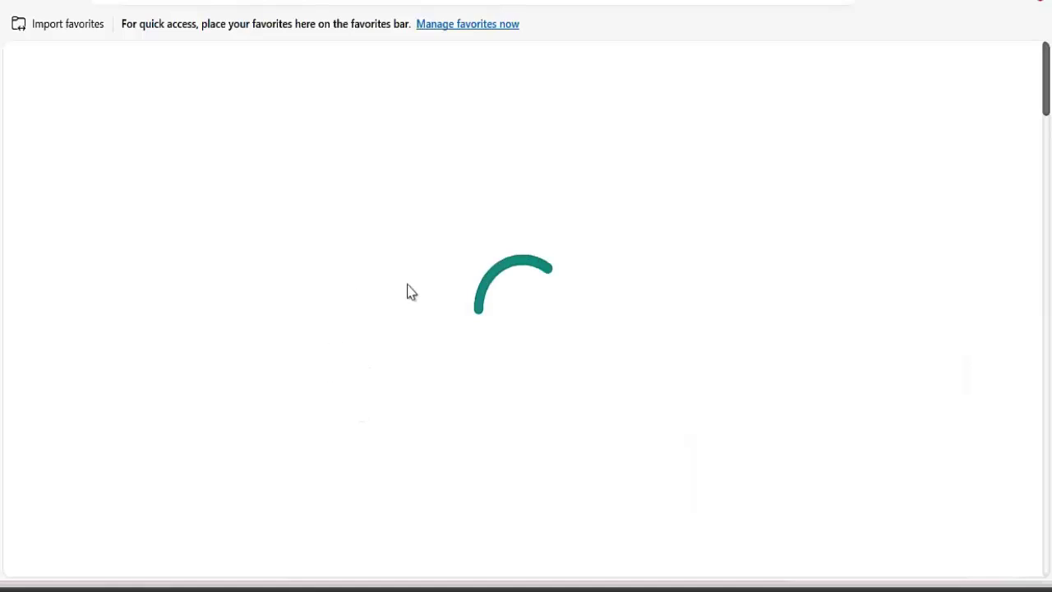
pyautogui.scroll(-10, 446, 418)
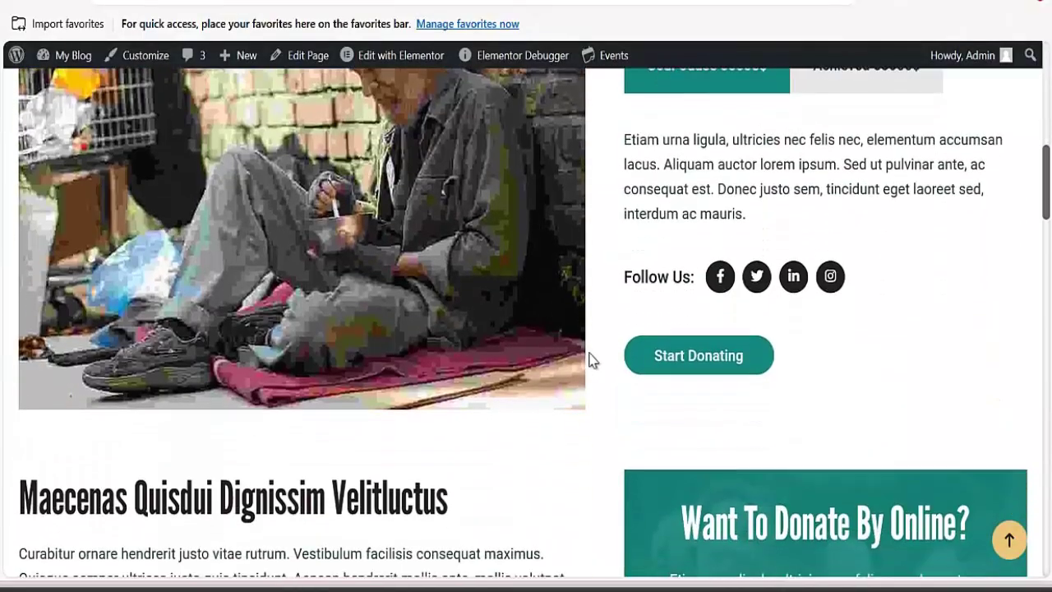
pyautogui.scroll(-12, 624, 370)
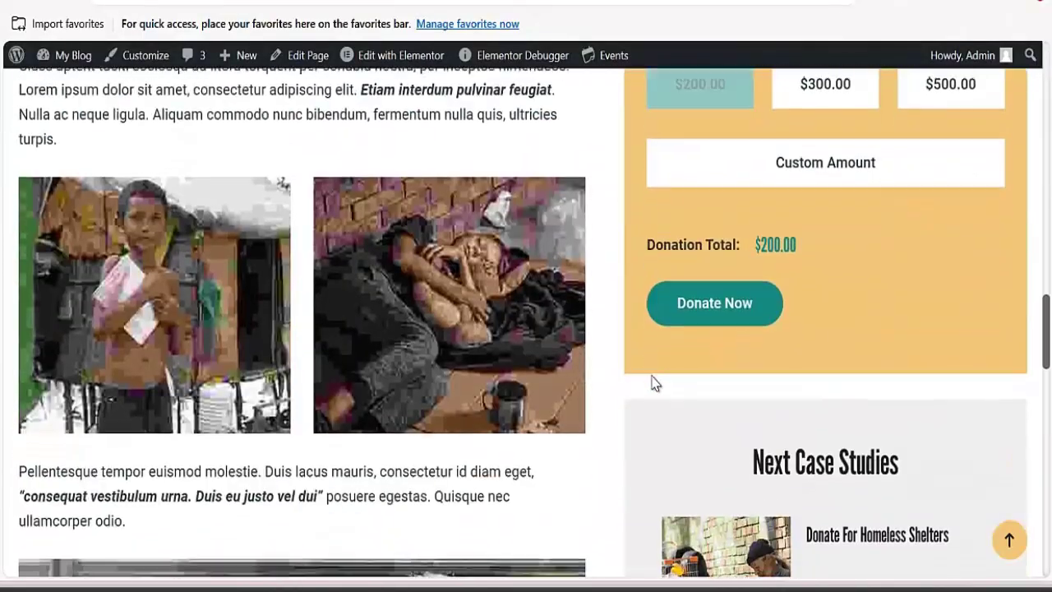
pyautogui.scroll(-4, 655, 383)
pyautogui.scroll(1, 696, 340)
pyautogui.scroll(-4, 438, 404)
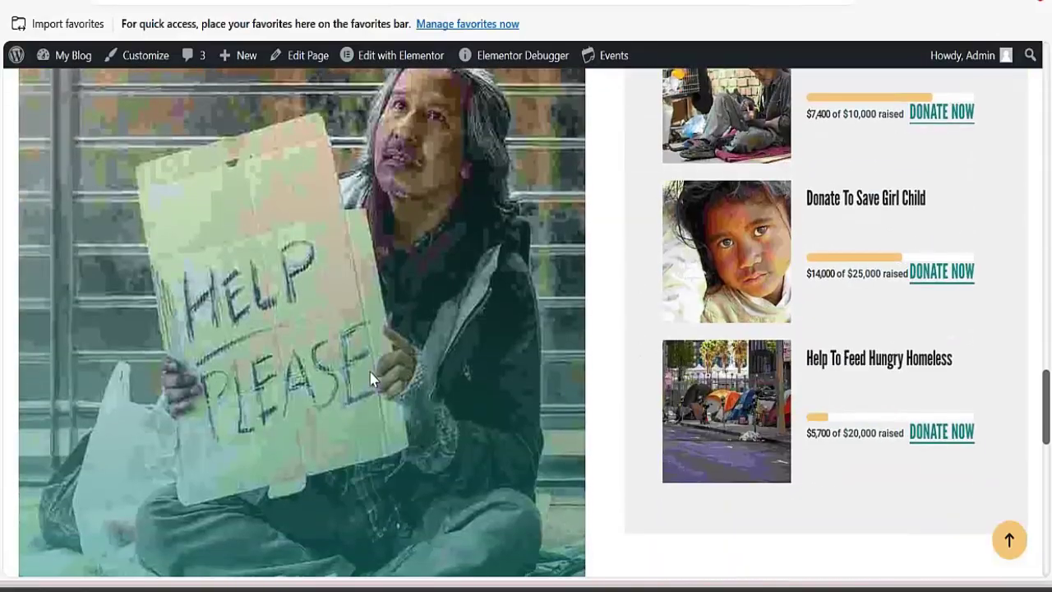
pyautogui.scroll(-7, 532, 328)
pyautogui.scroll(4, 343, 244)
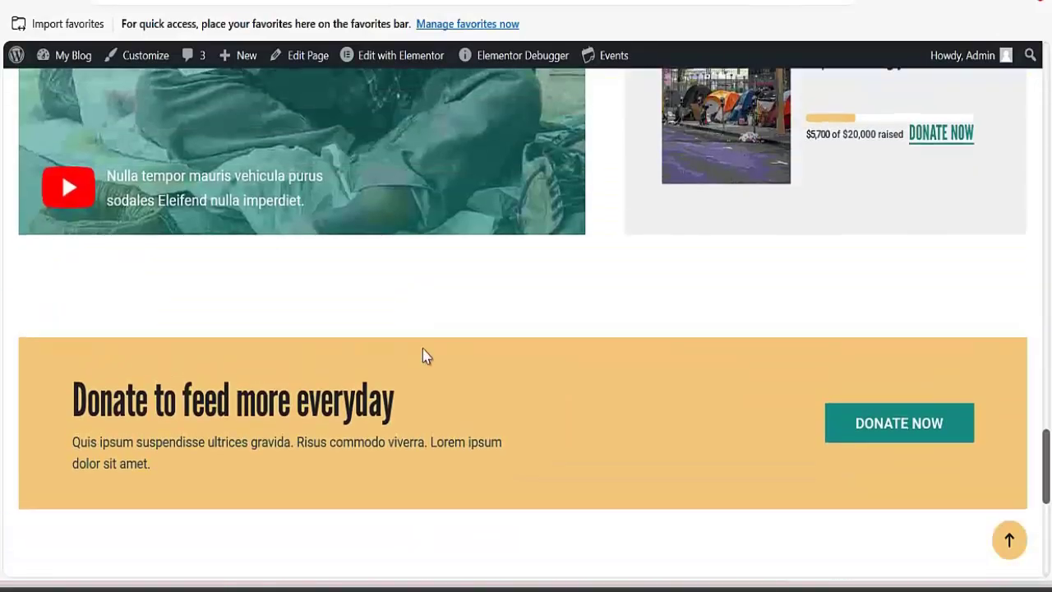
pyautogui.scroll(20, 298, 372)
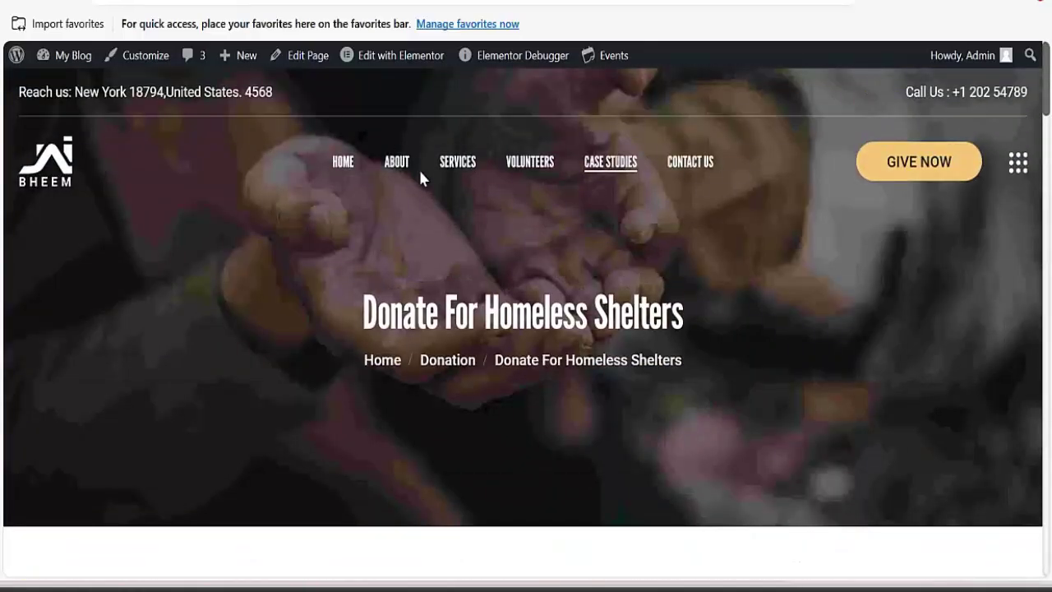
pyautogui.scroll(-15, 562, 233)
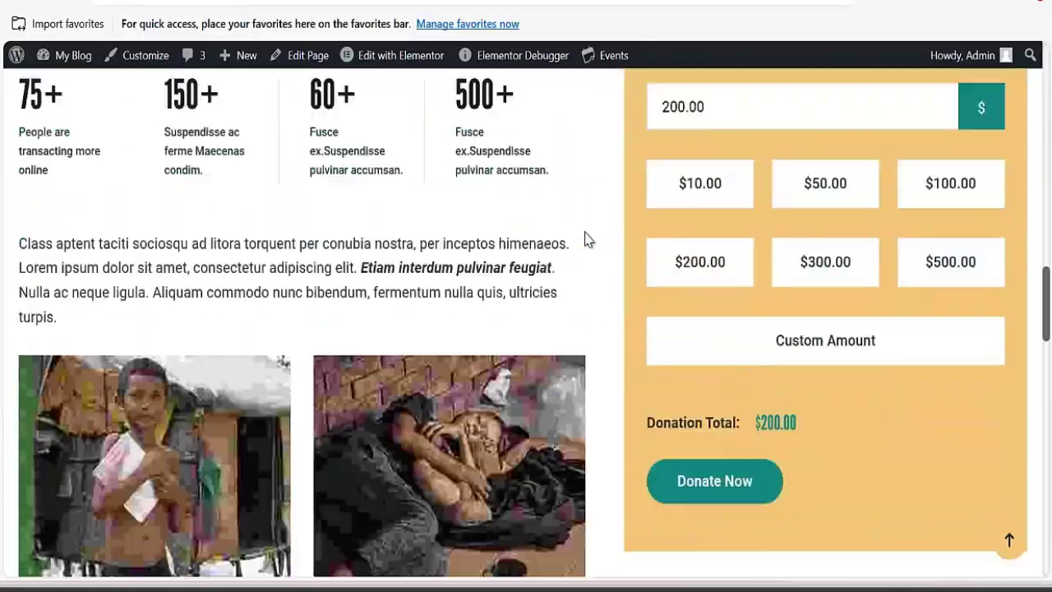
pyautogui.scroll(1, 504, 328)
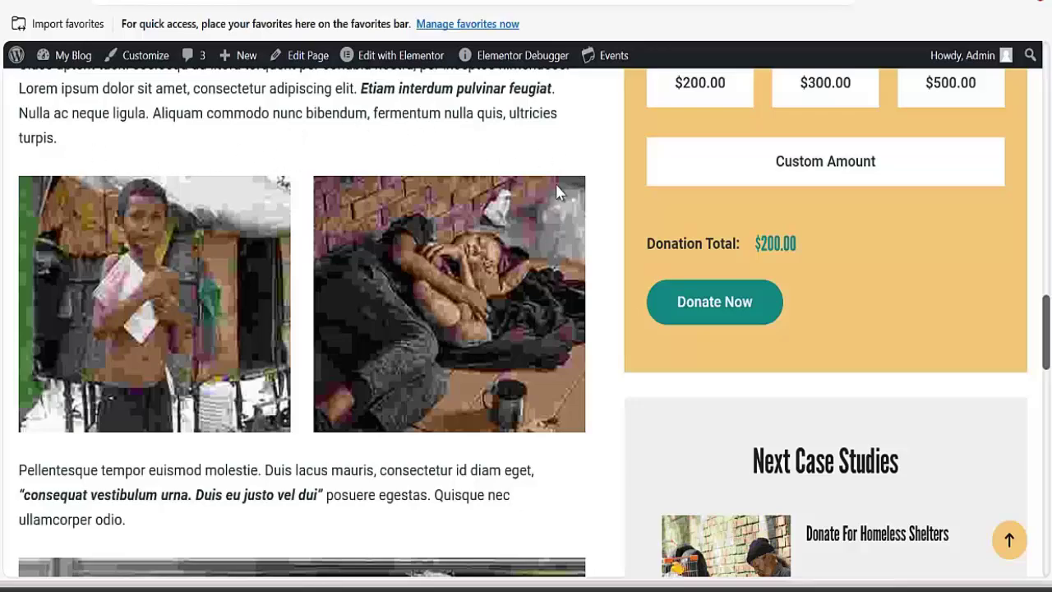
pyautogui.scroll(-12, 556, 192)
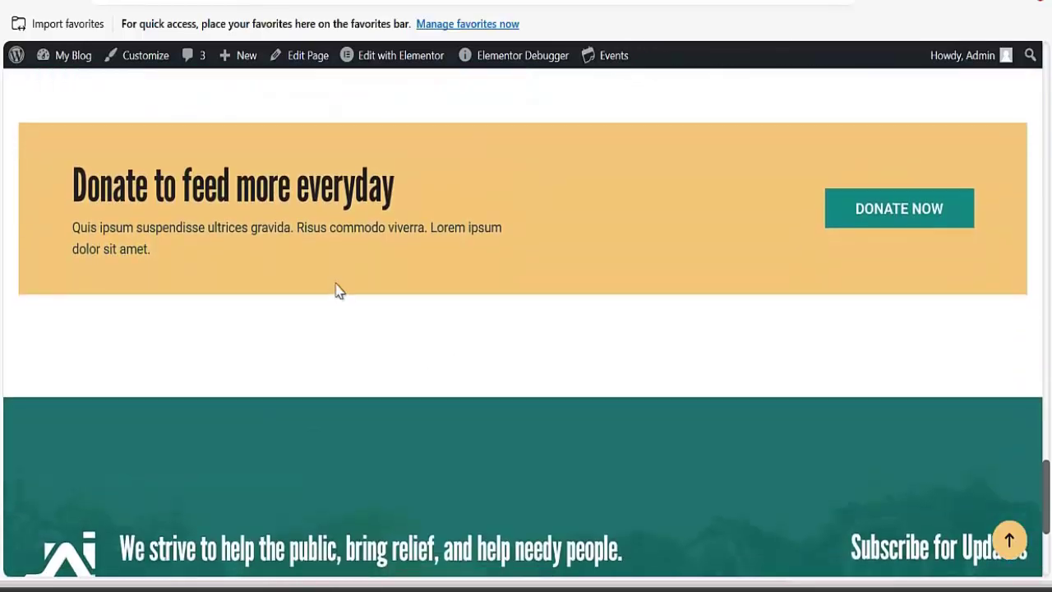